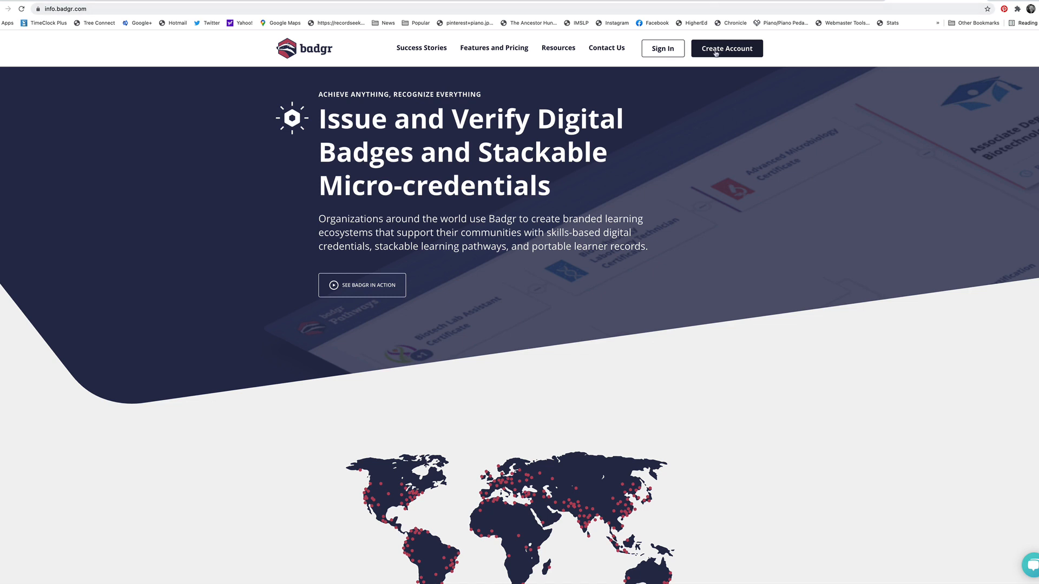
Start Badgr account creation in the United States region, then sign in with the existing account instead
click(718, 50)
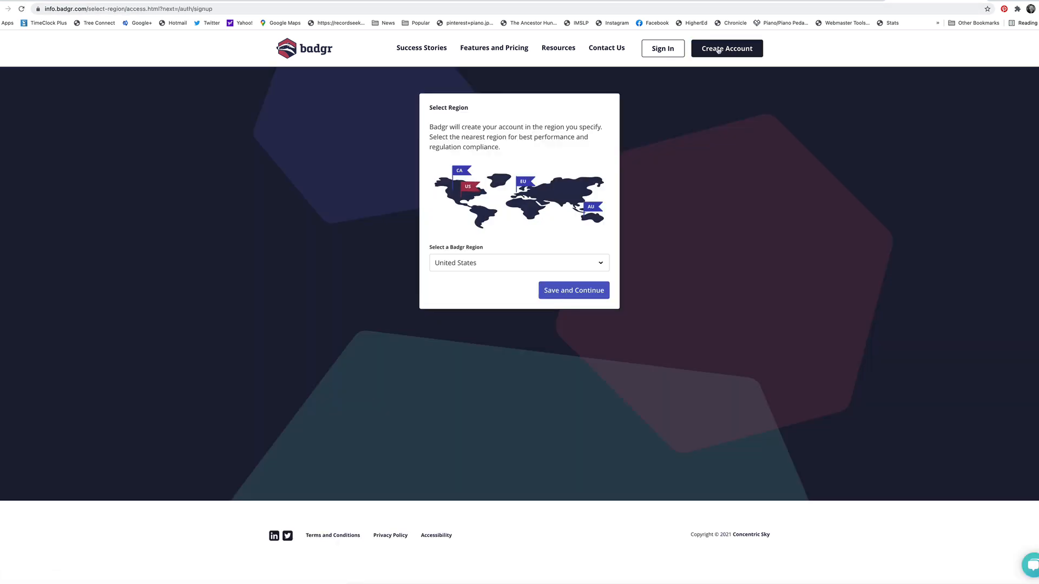
click(570, 291)
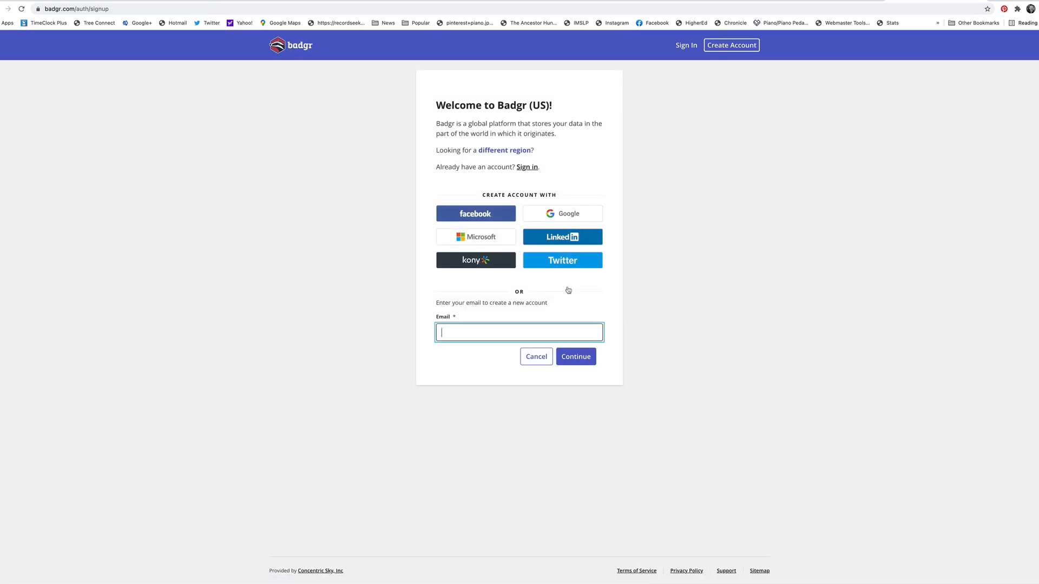
click(533, 168)
click(580, 379)
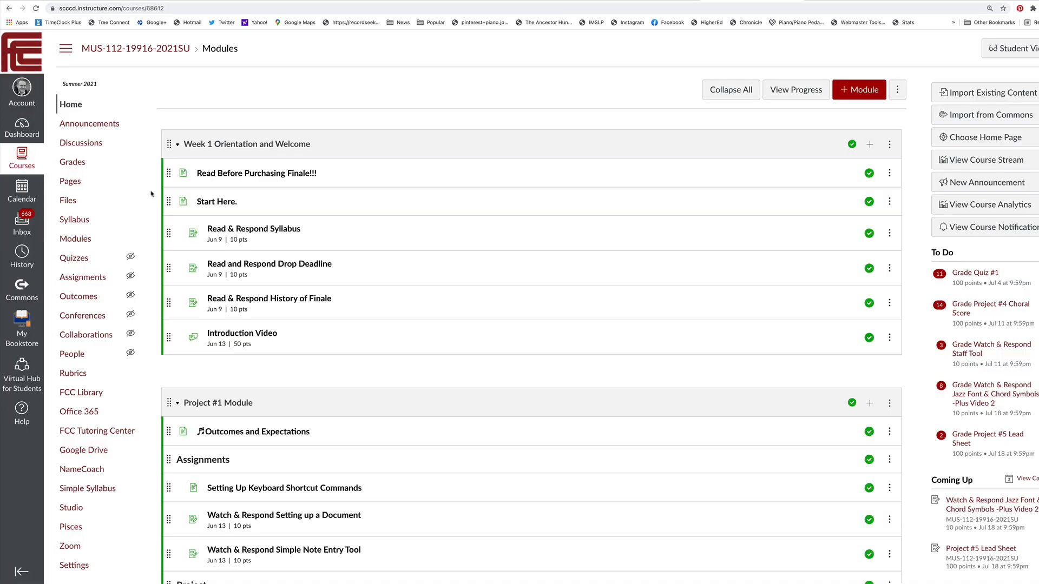
Open the external apps list in the settings of the MUS-112 Canvas course
scroll(151, 194, down, 6)
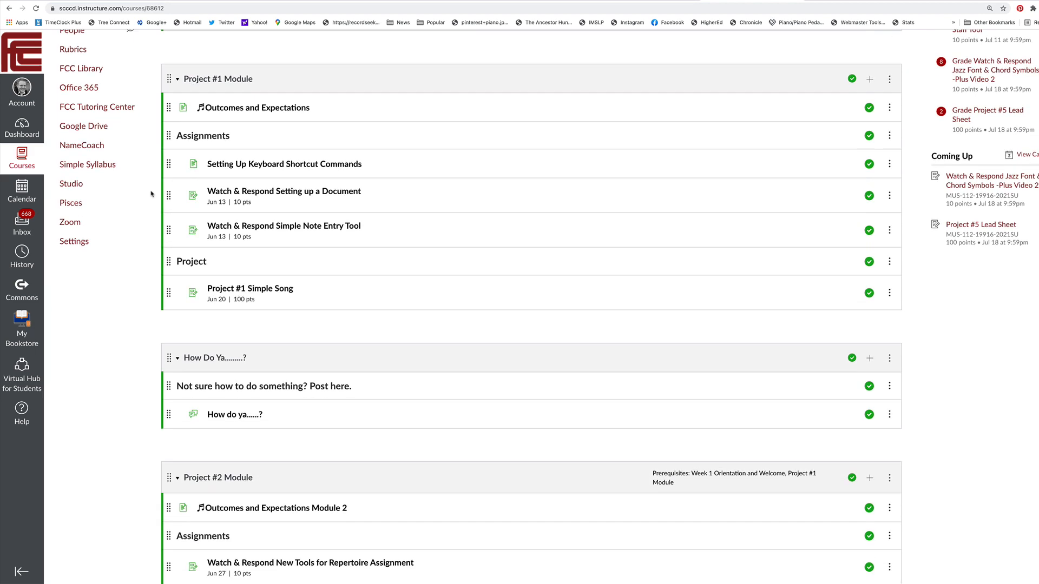
scroll(151, 194, down, 2)
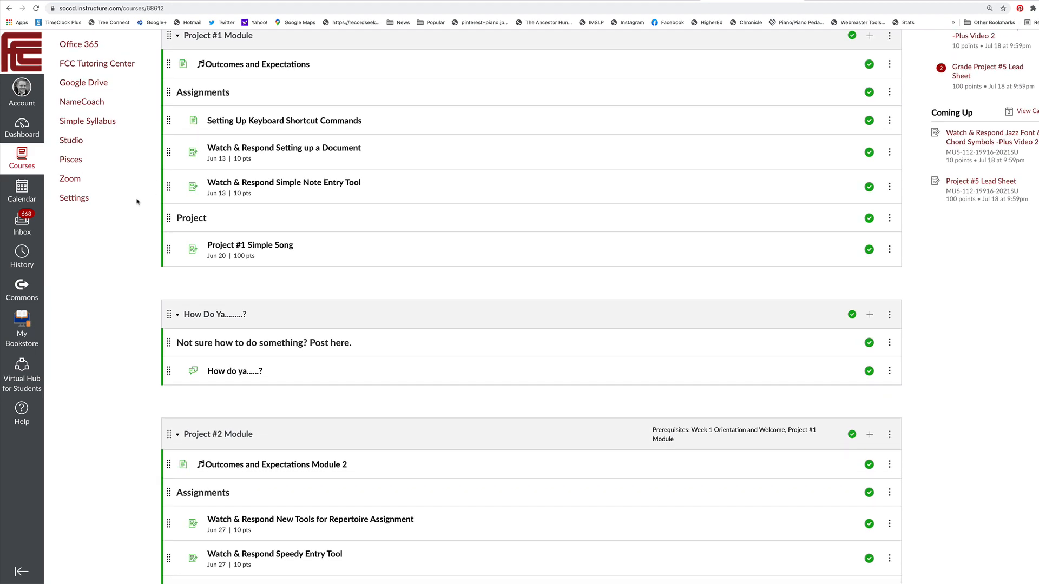
click(67, 199)
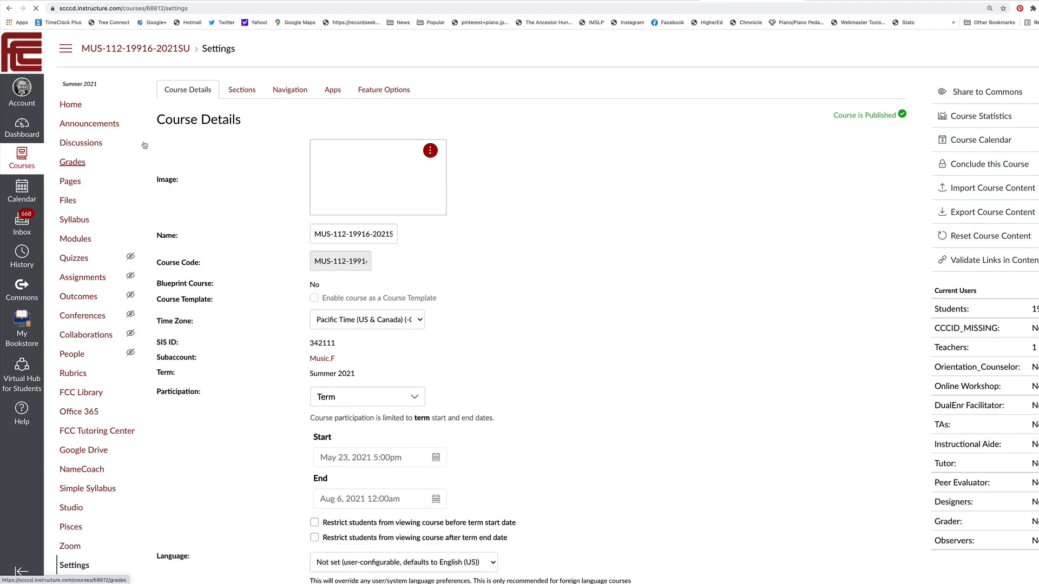
click(331, 89)
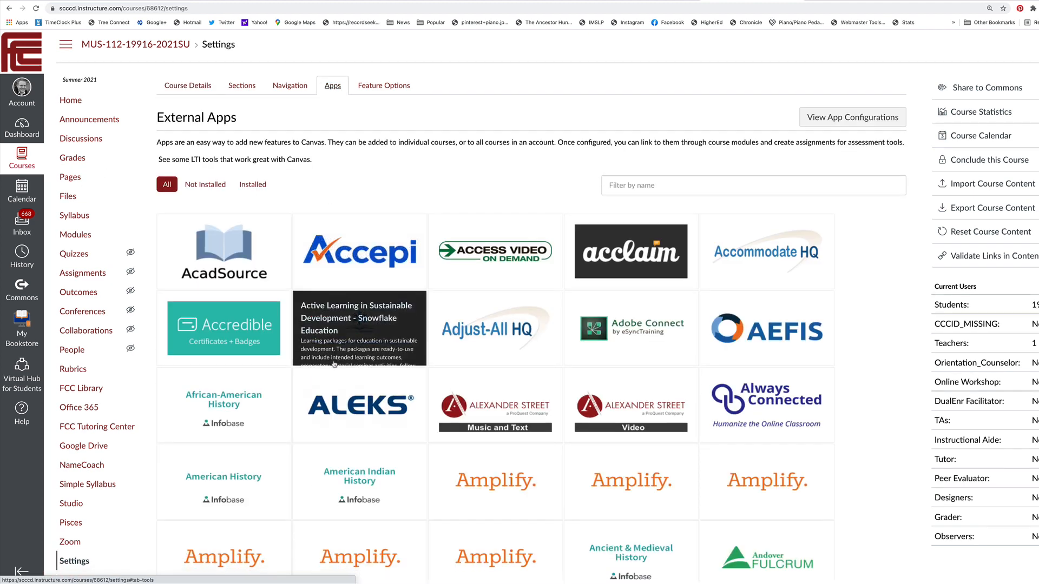
Find Badgr LTI for United States among the external apps and open the form for adding it
scroll(333, 364, down, 5)
scroll(333, 363, down, 8)
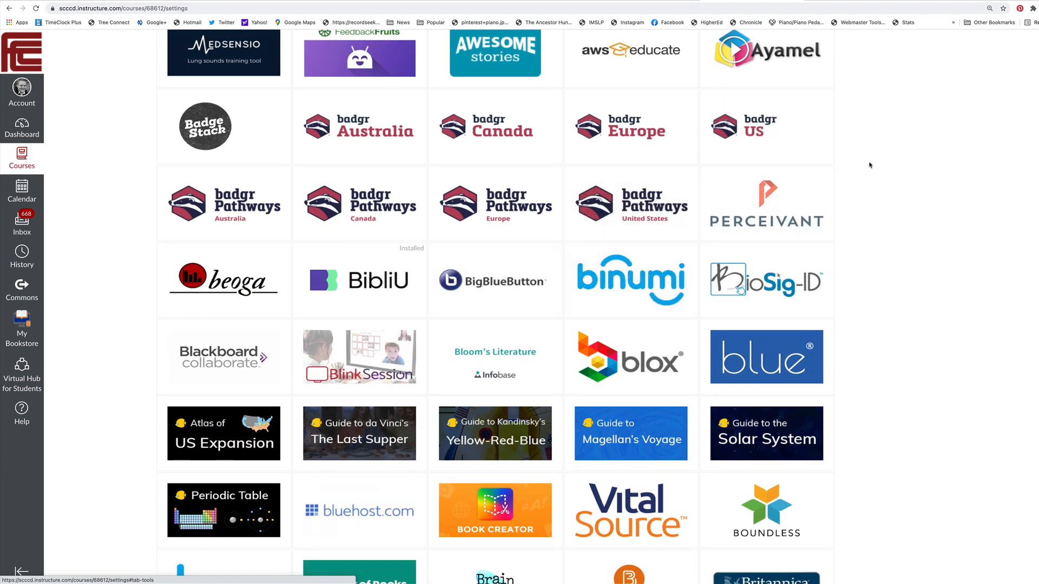
mouse_move(788, 137)
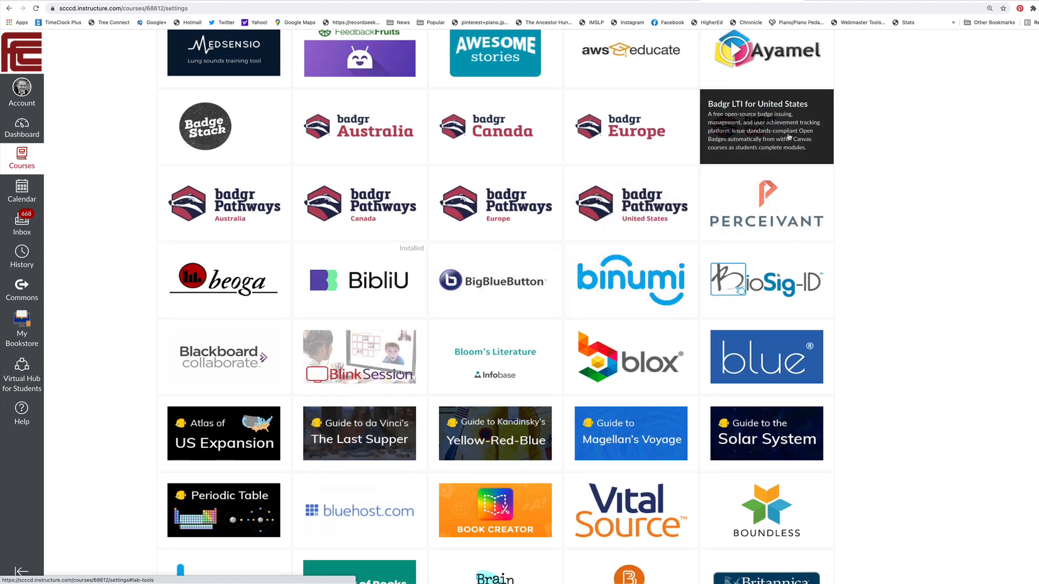
click(789, 137)
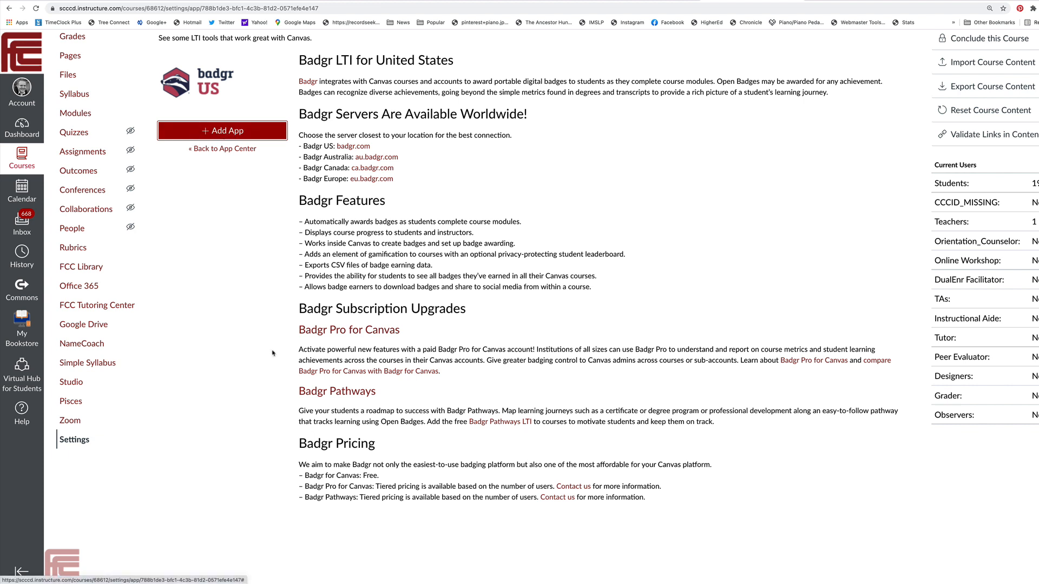
click(227, 132)
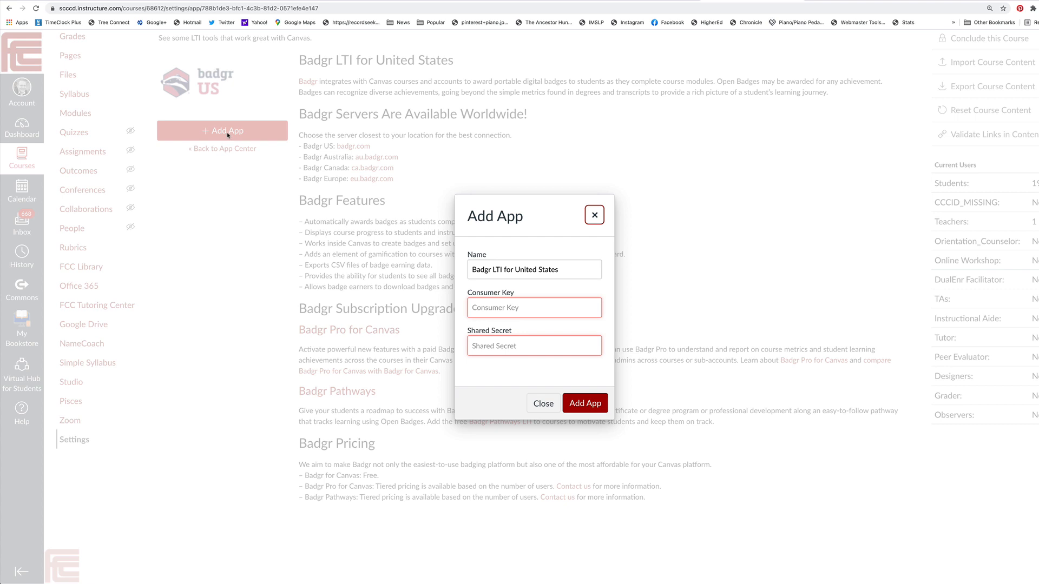
Switch to Badgr and open the Canvas LTI integration in the account's privacy settings to get the consumer key and shared secret
click(929, 15)
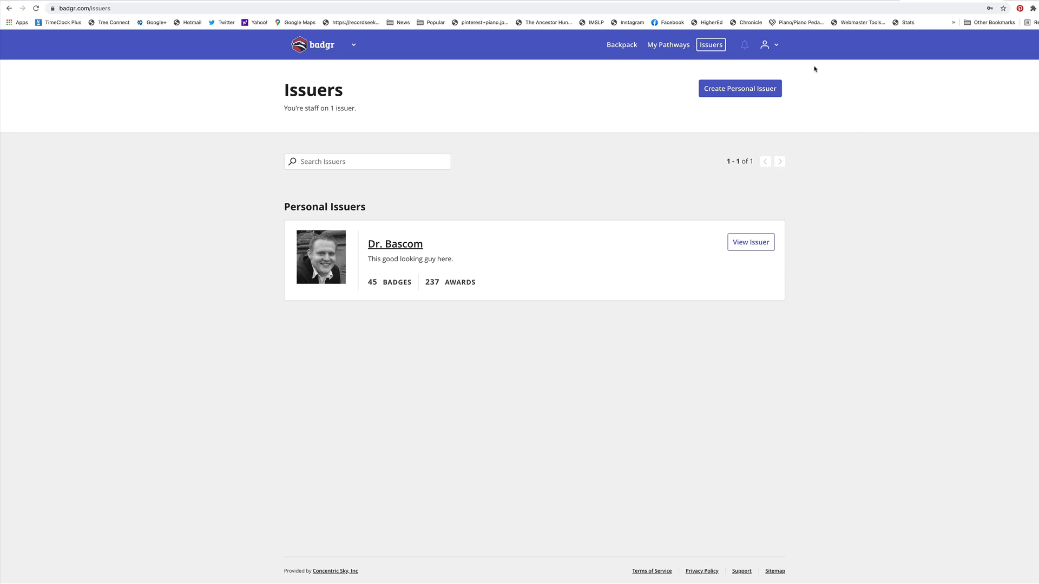
click(776, 47)
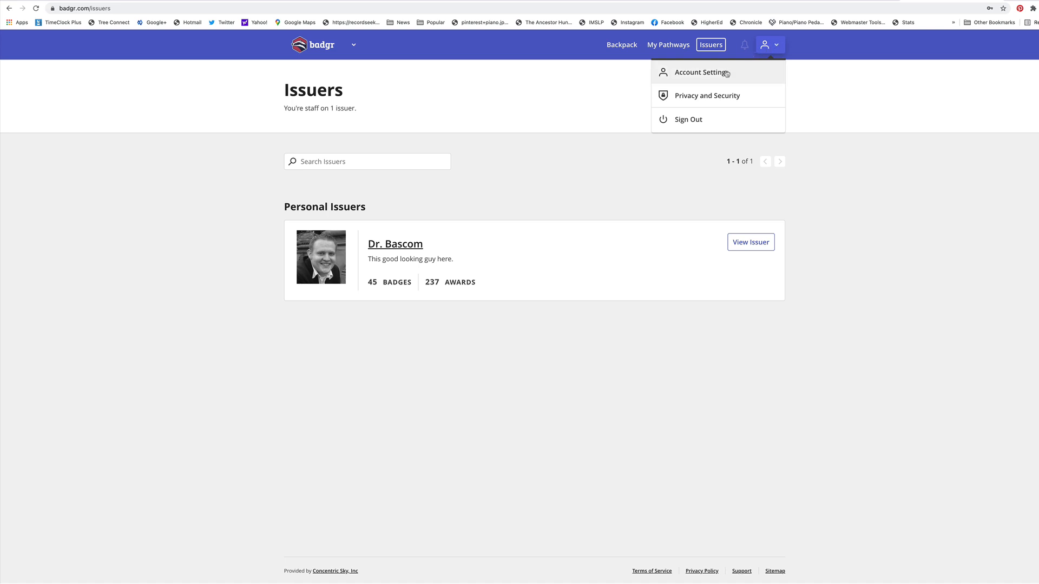
click(706, 99)
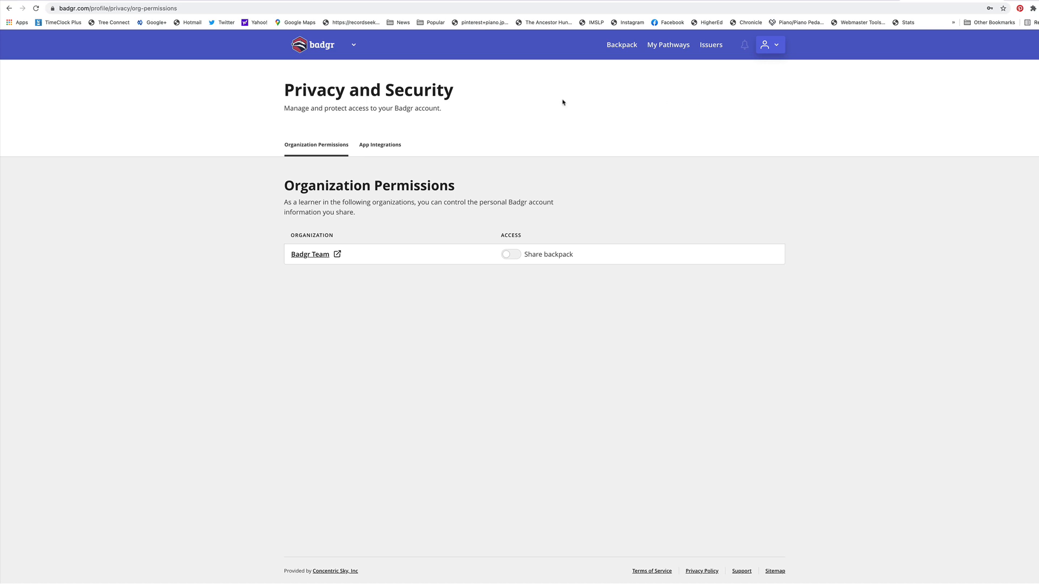
click(378, 150)
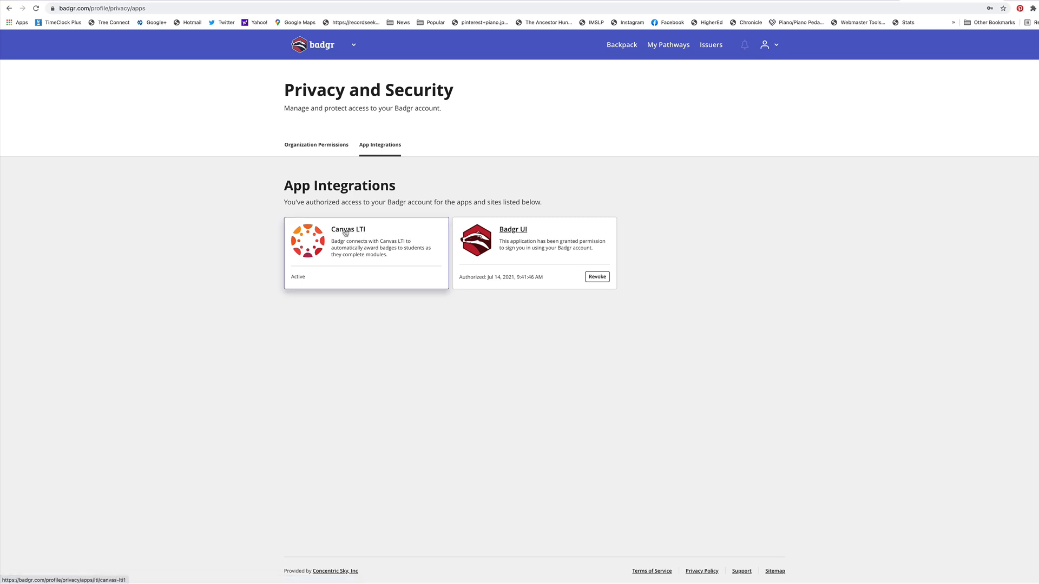
click(345, 233)
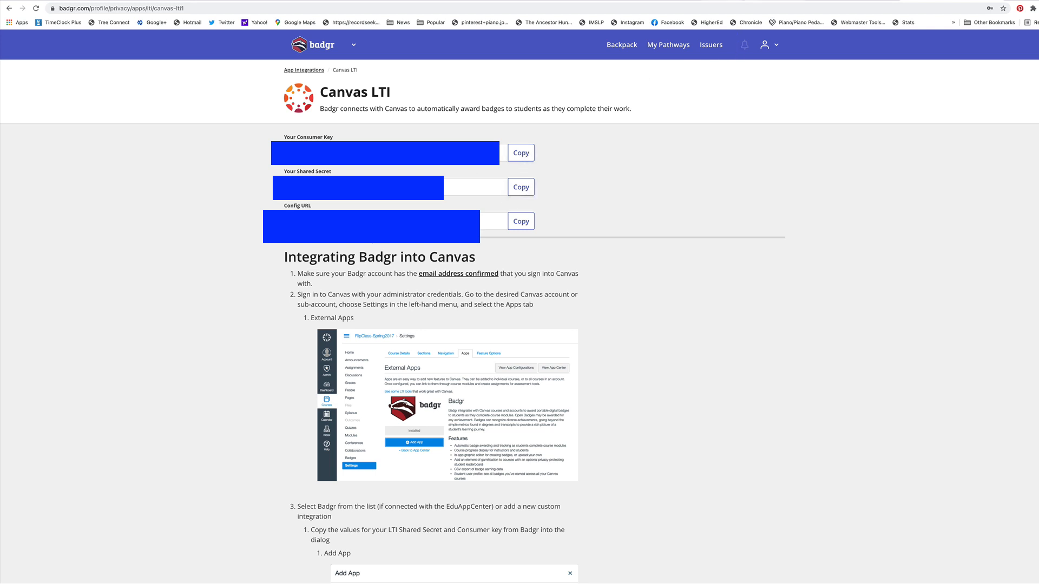
Return to Canvas and add the Badgr LTI for United States app to the course
click(743, 0)
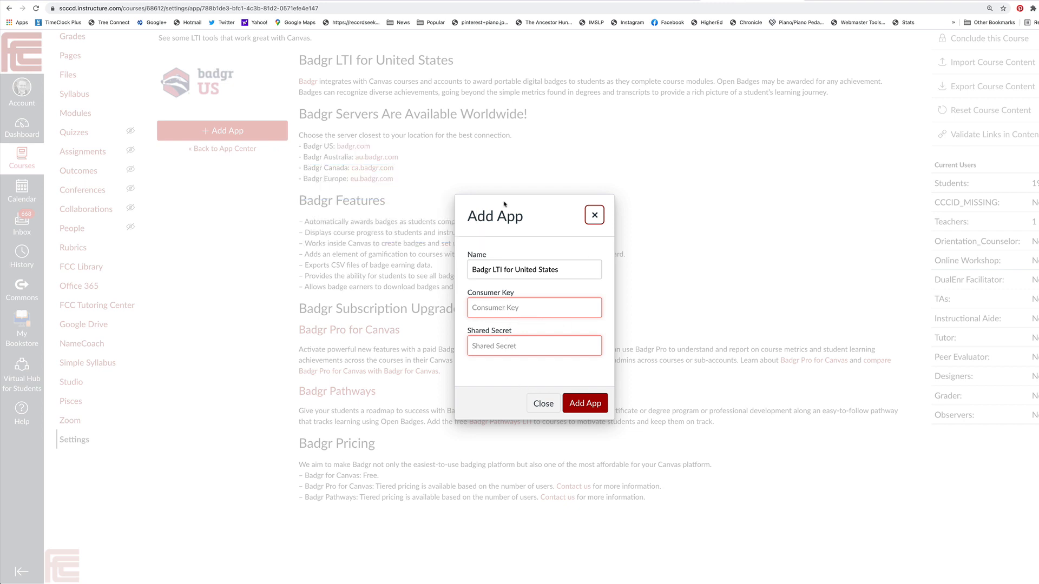
click(592, 405)
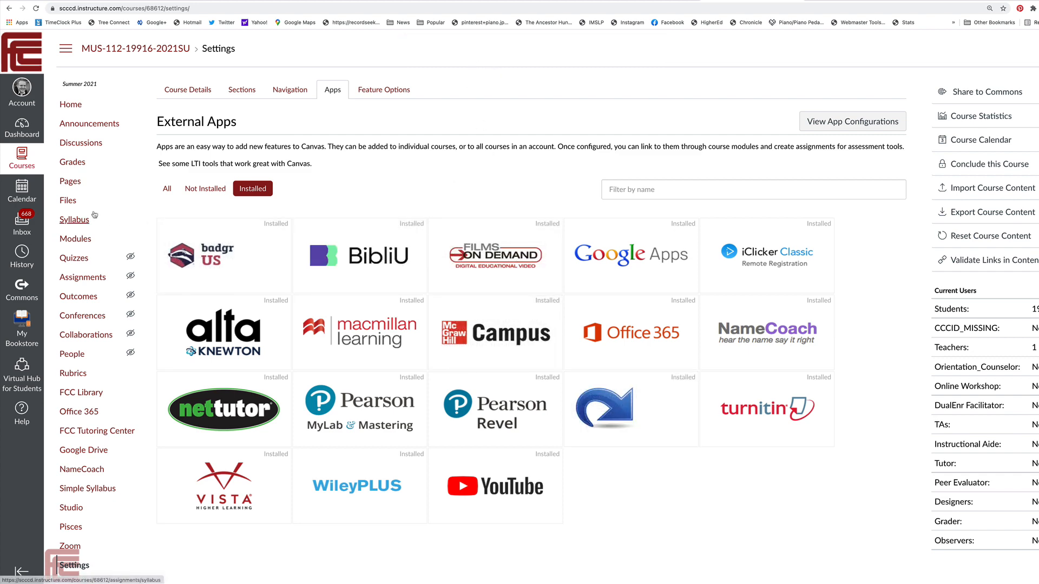
Reload the course settings page and open Badges from the course navigation
scroll(93, 288, down, 1)
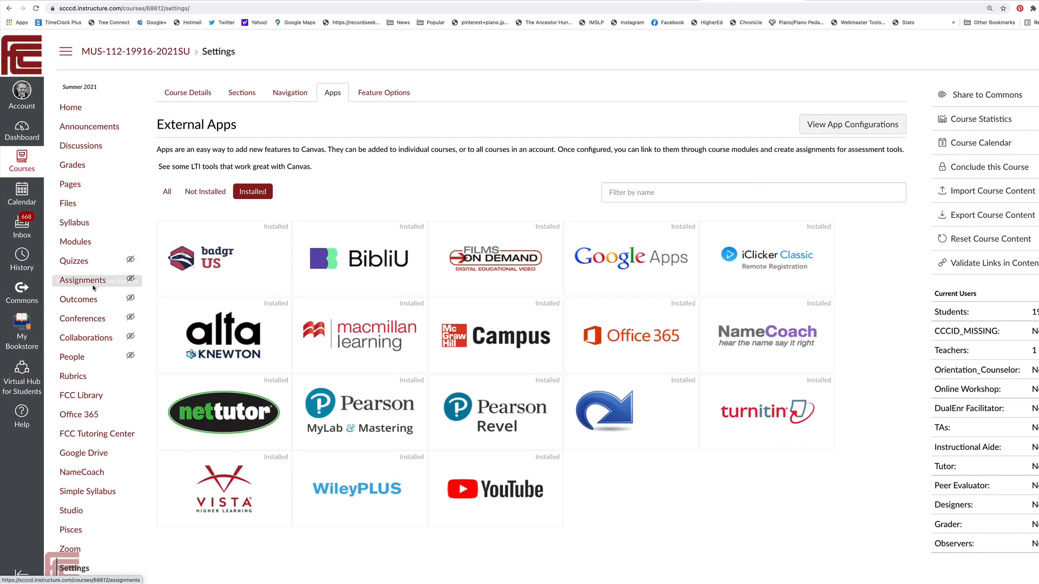
click(36, 30)
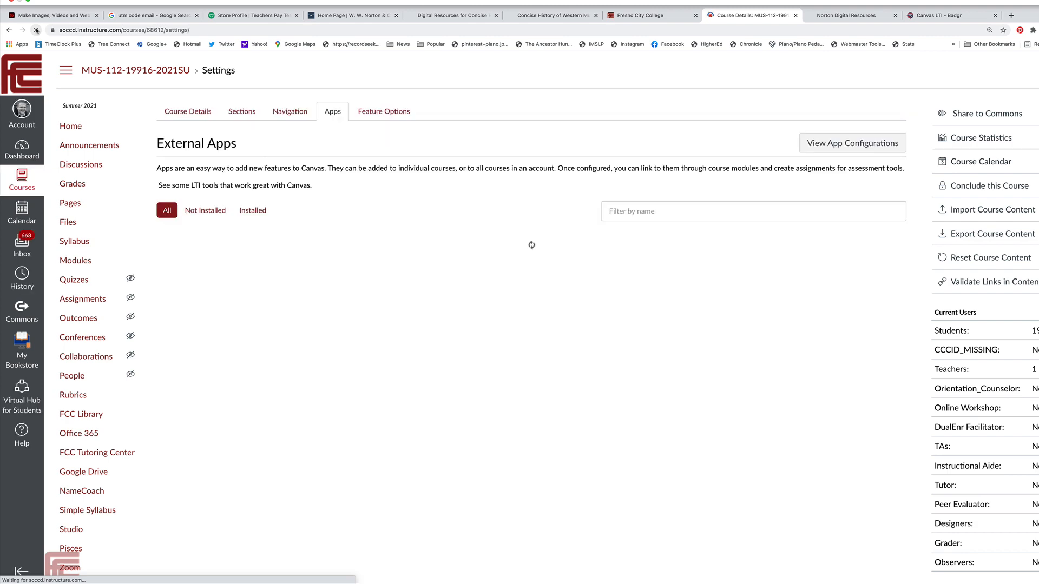
scroll(112, 186, down, 3)
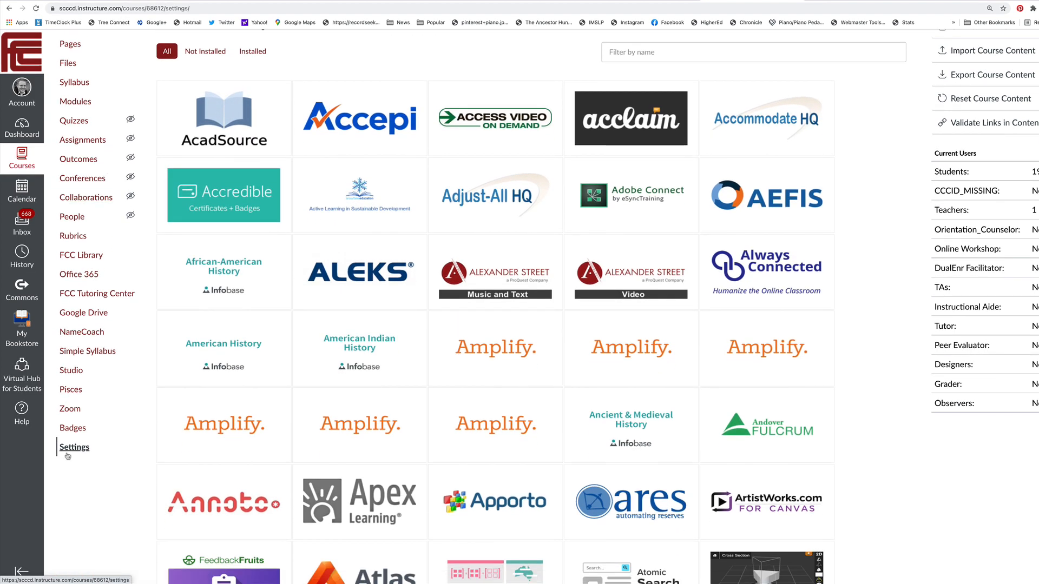
click(66, 429)
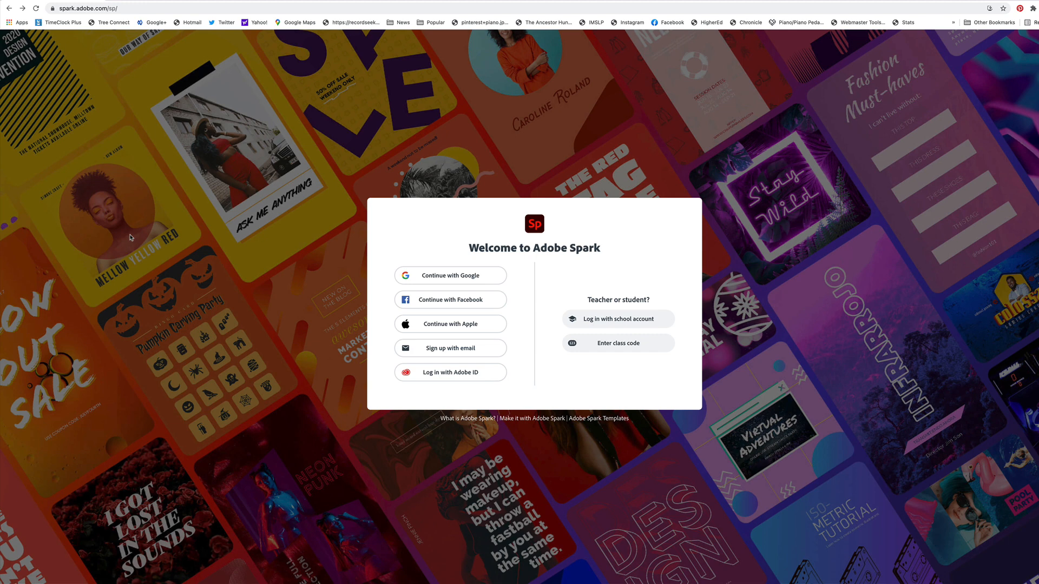
Log in to Adobe Spark with the school account, using the Employee role on the college district login page
click(617, 320)
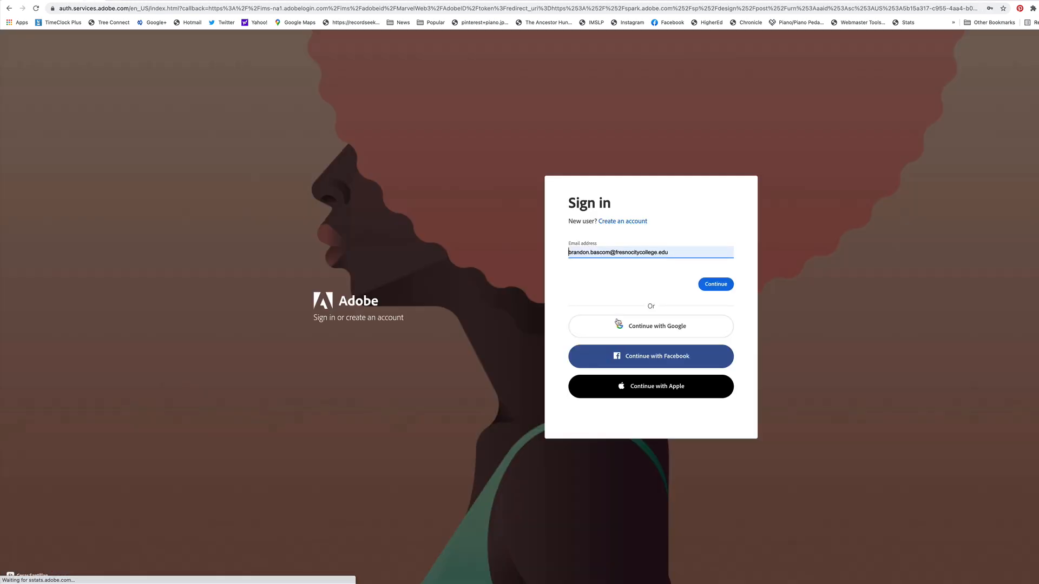
click(709, 285)
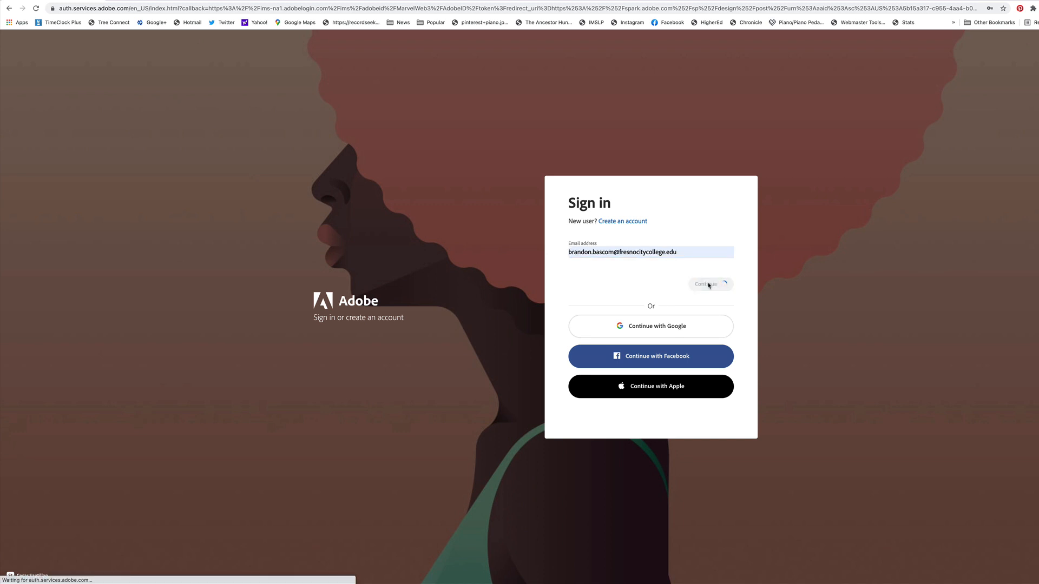
click(622, 315)
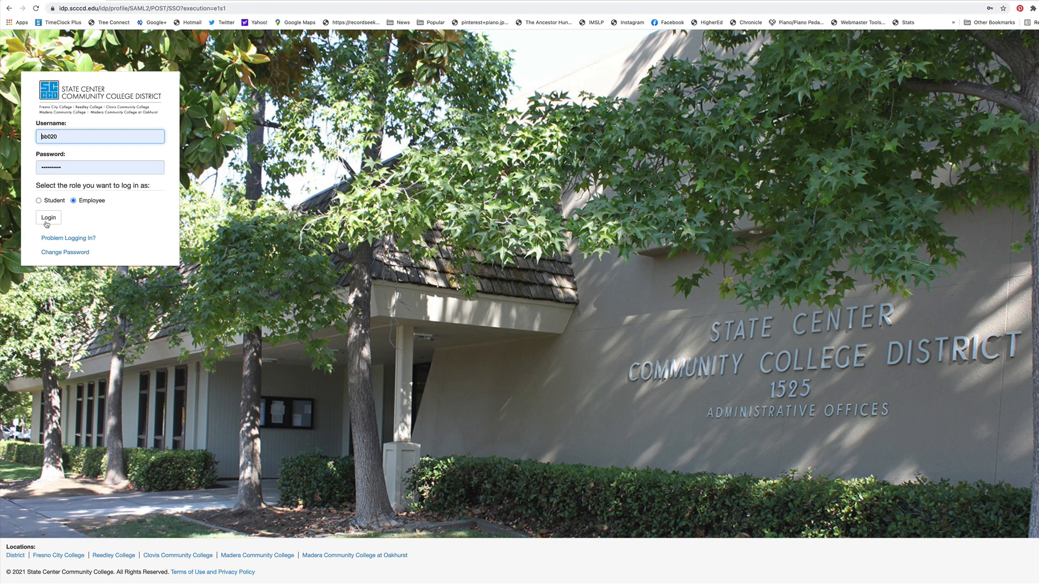
click(45, 220)
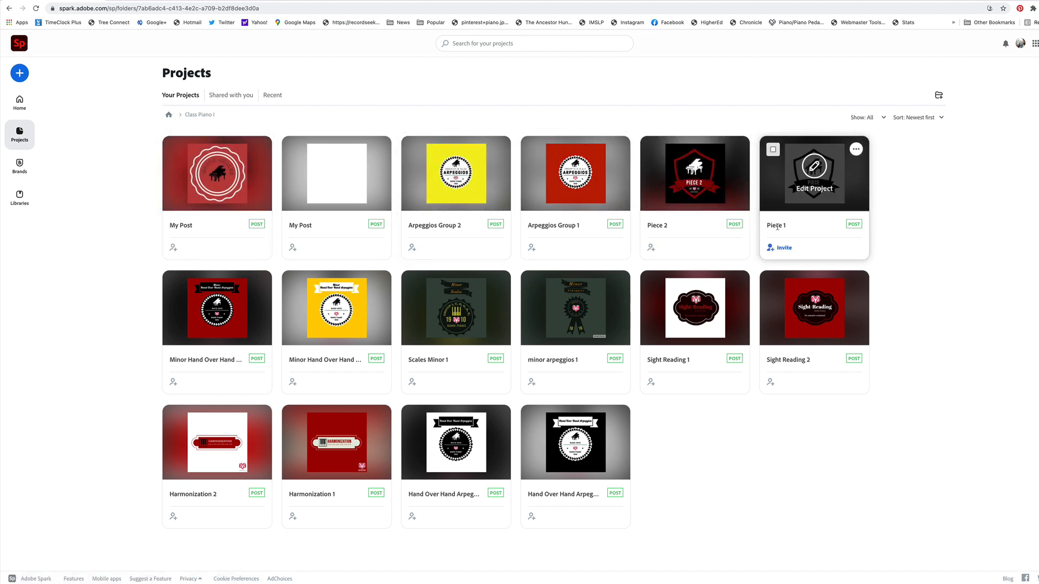
Open the Piece 1 project from the Class Piano I folder and shuffle the RAMS PIANO brand colours on its badge design
click(793, 189)
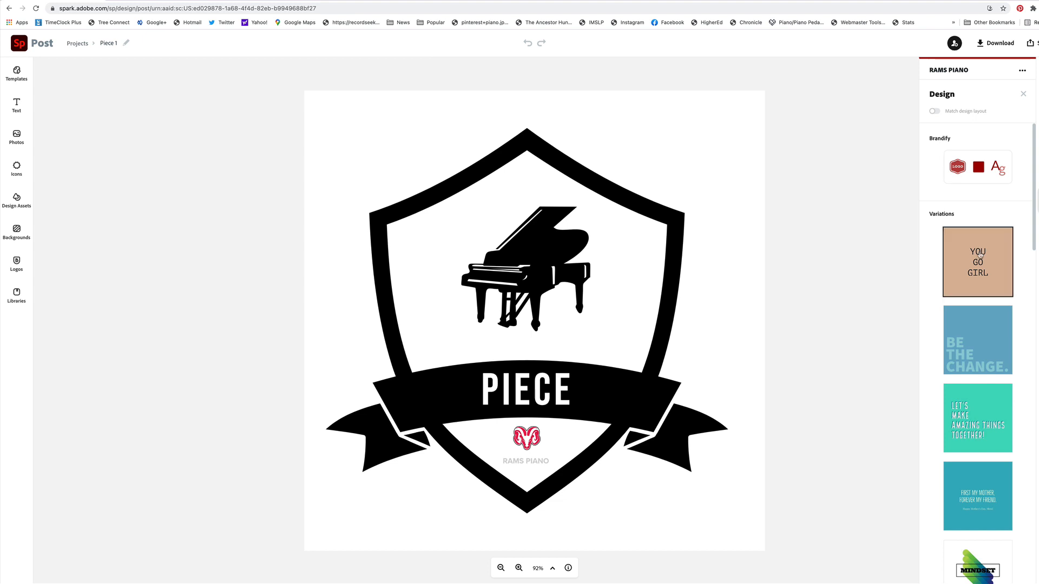
scroll(932, 225, down, 10)
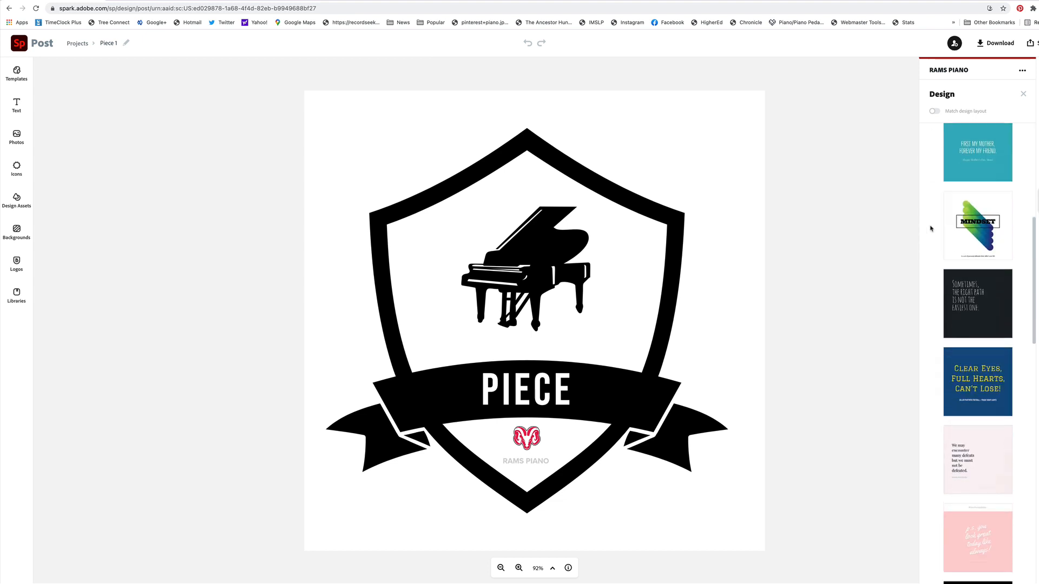
scroll(932, 225, up, 10)
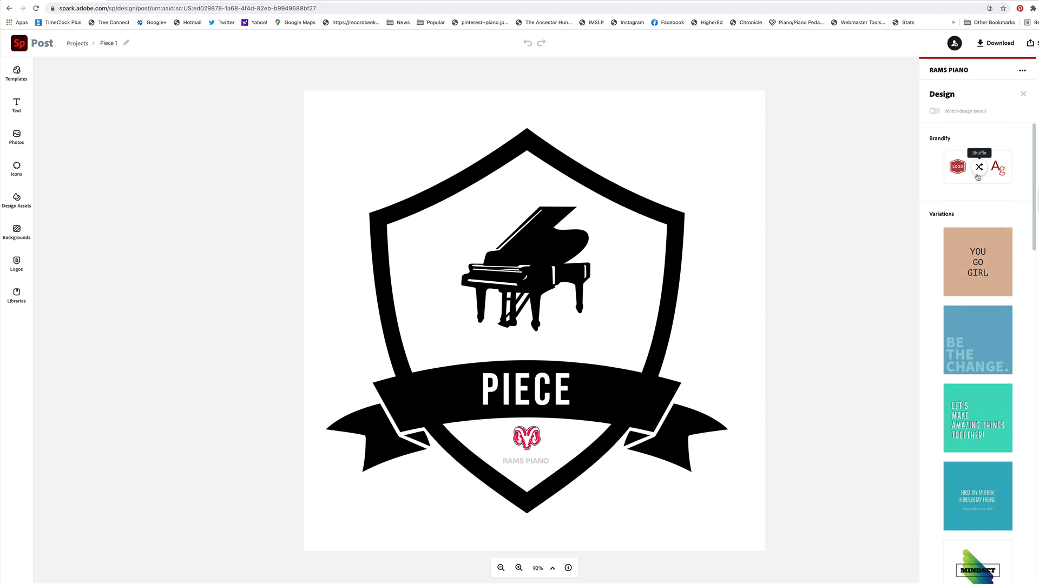
click(957, 180)
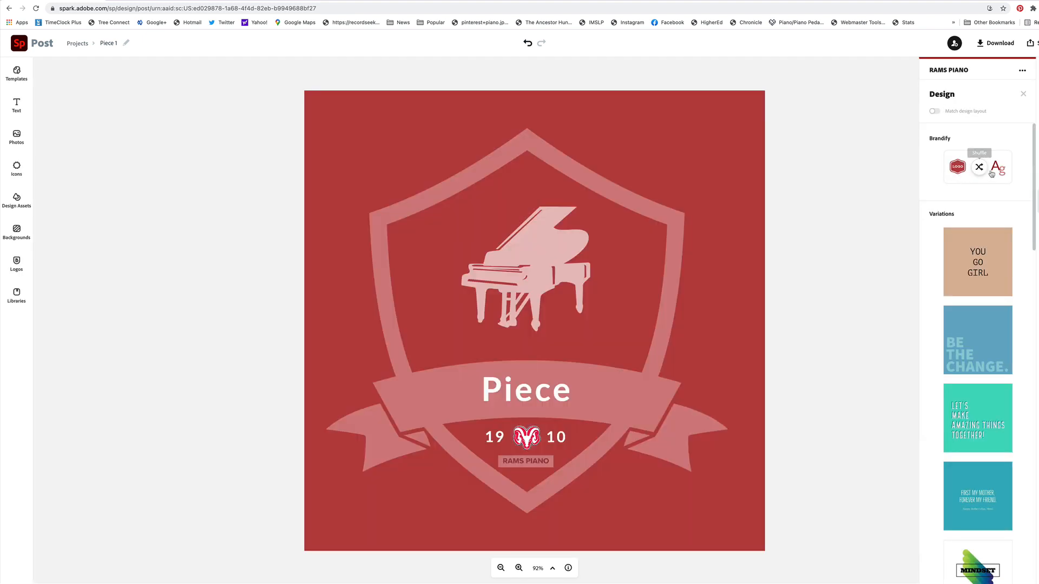
click(980, 167)
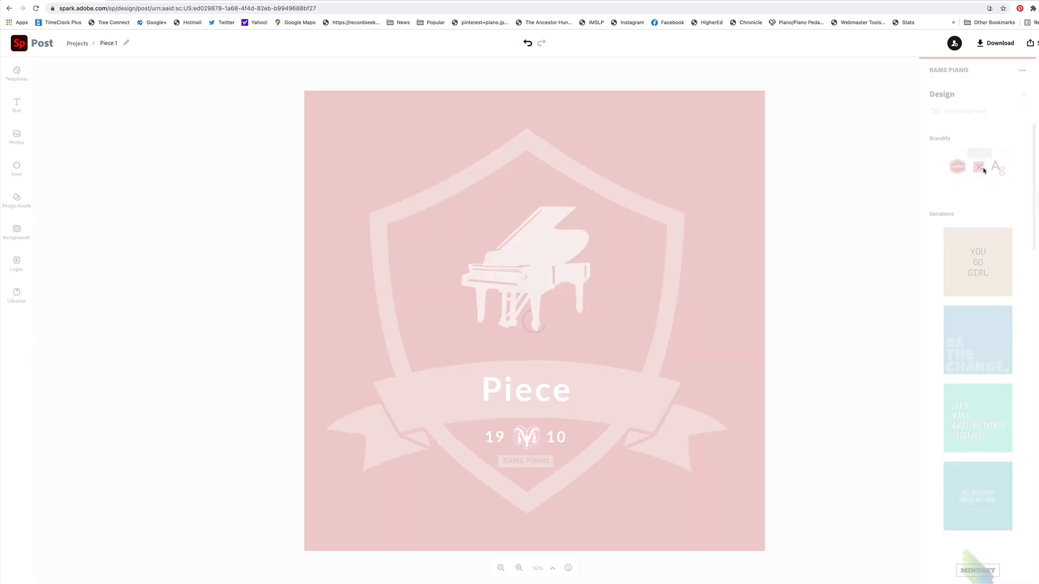
click(983, 171)
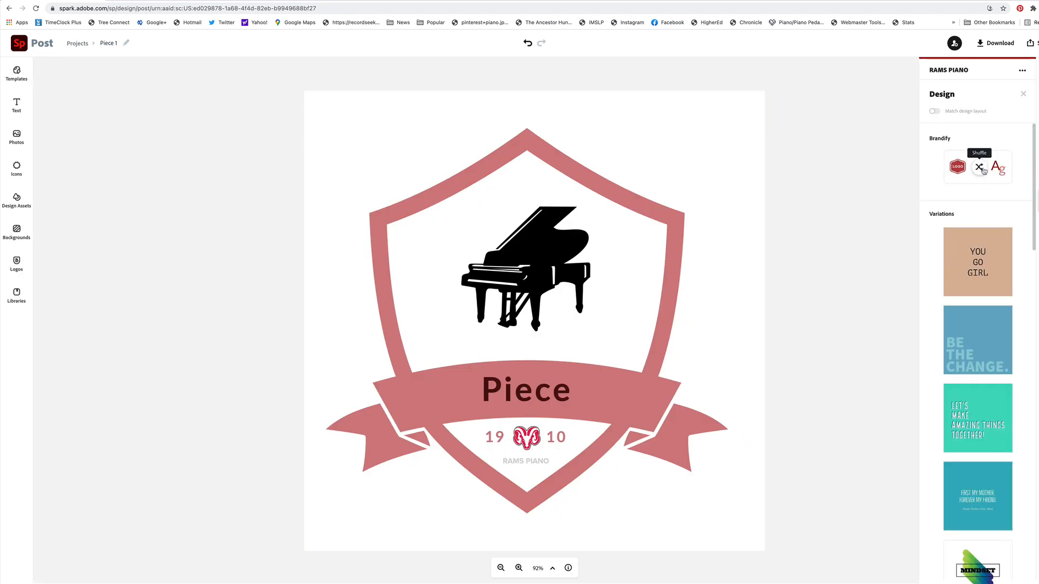
Review the brands that can be switched to for the Piece 1 design, keeping RAMS PIANO
click(959, 69)
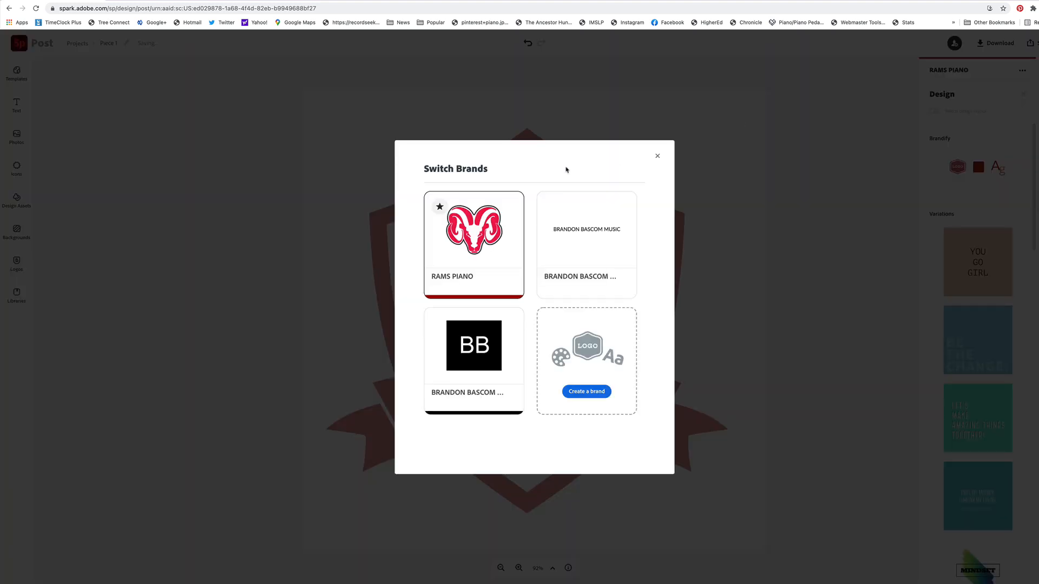
mouse_move(507, 263)
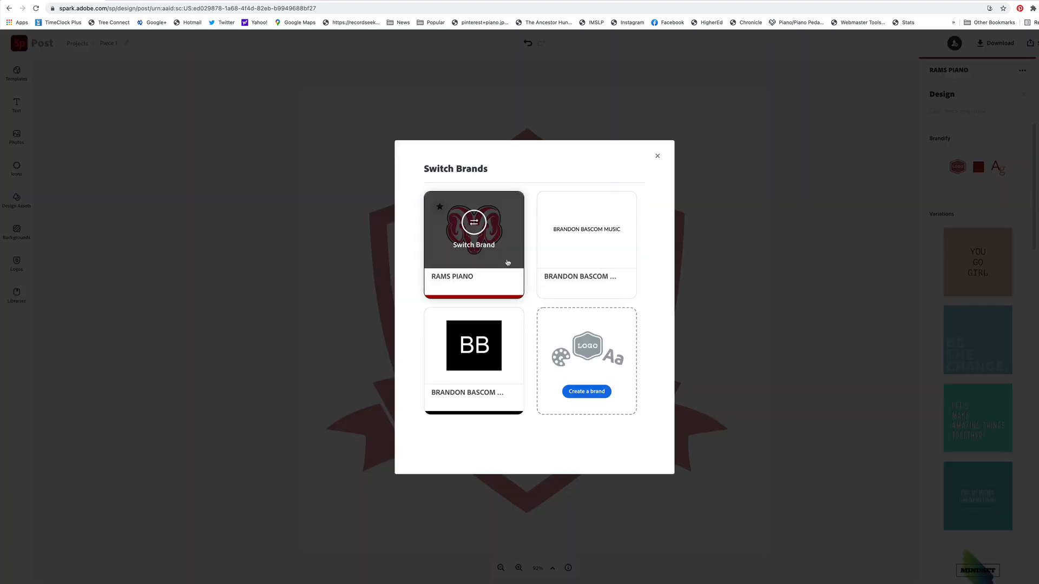
click(658, 156)
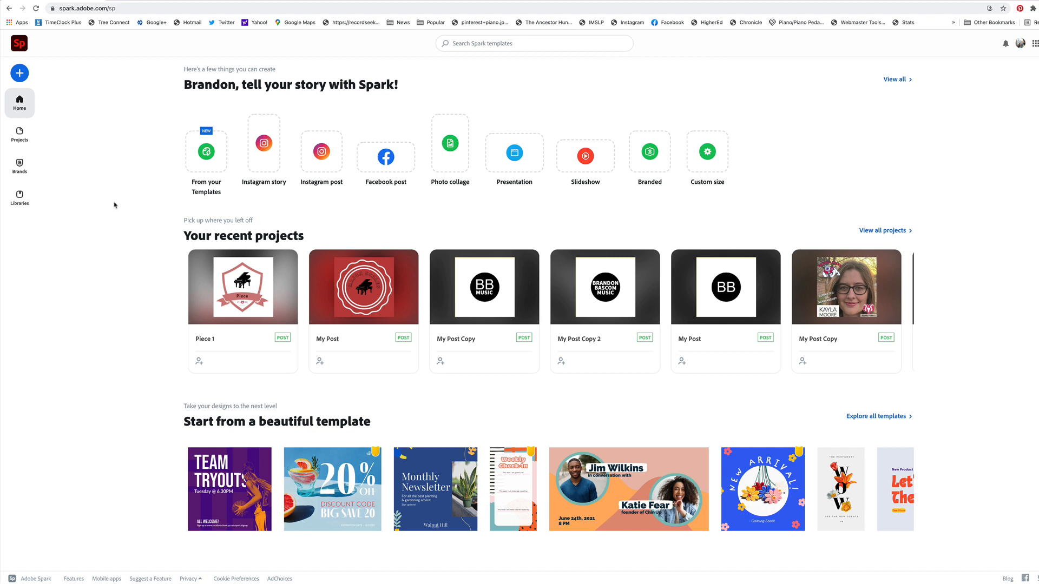
Create a new custom-size graphic that is 400 px wide and 400 px high
click(21, 74)
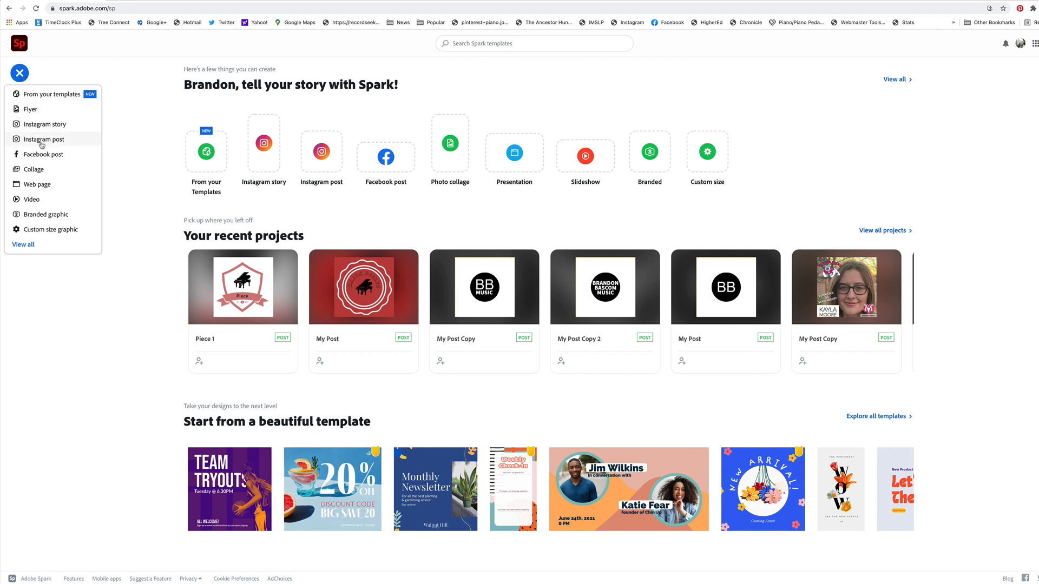
click(52, 232)
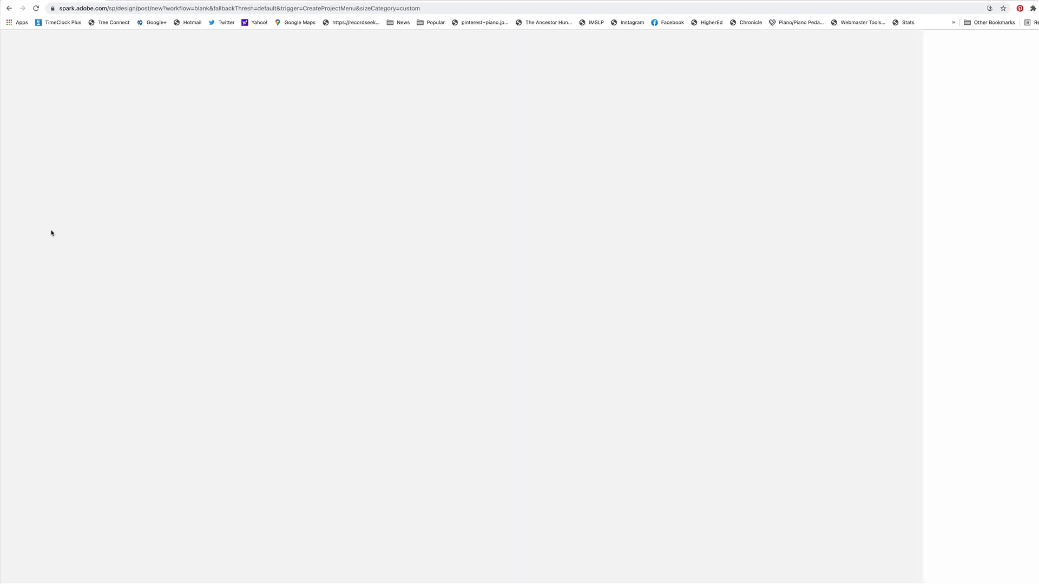
double_click(440, 326)
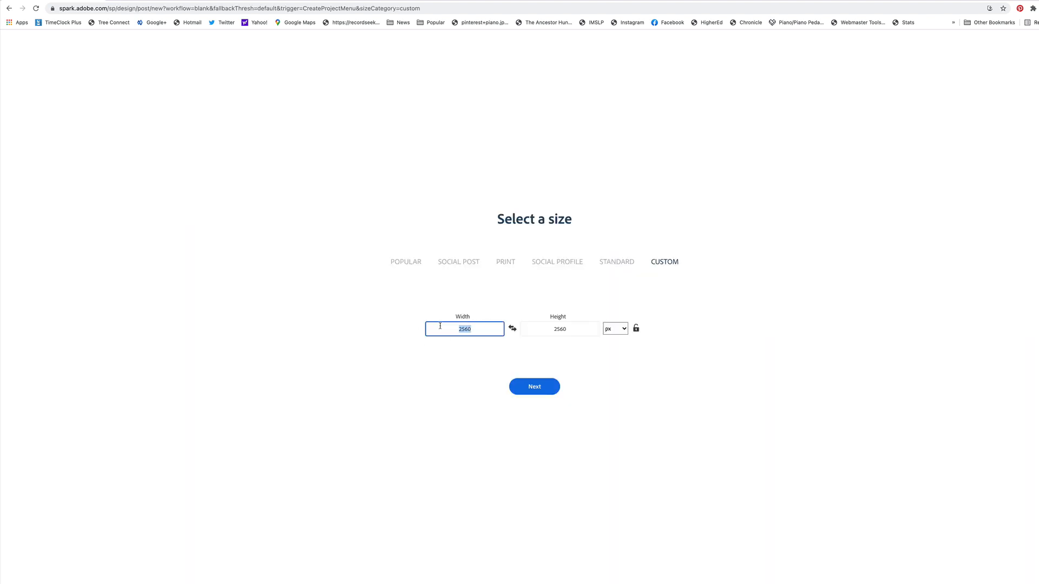
text(400)
key(Tab)
text(400)
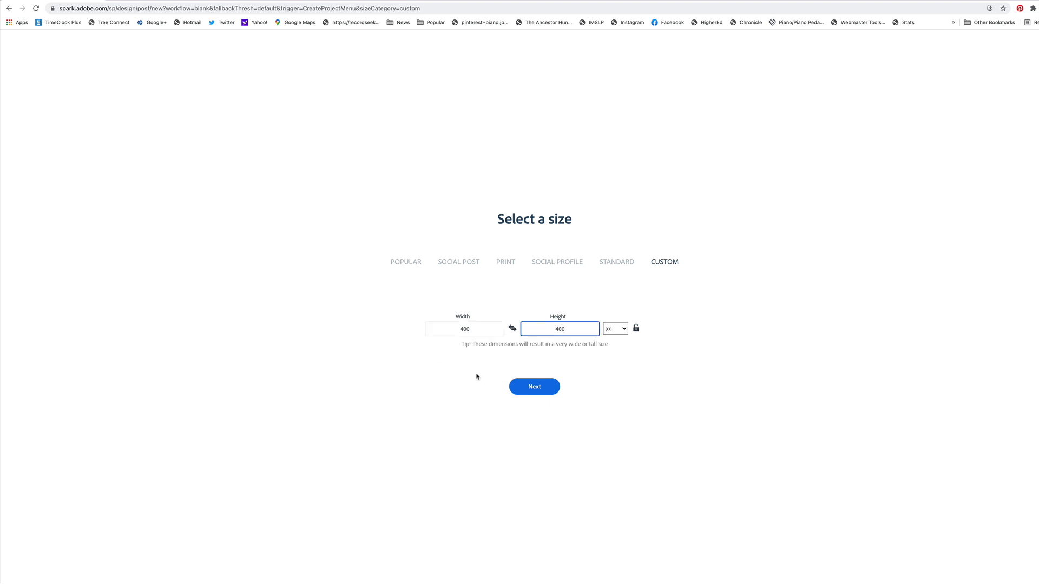
click(530, 387)
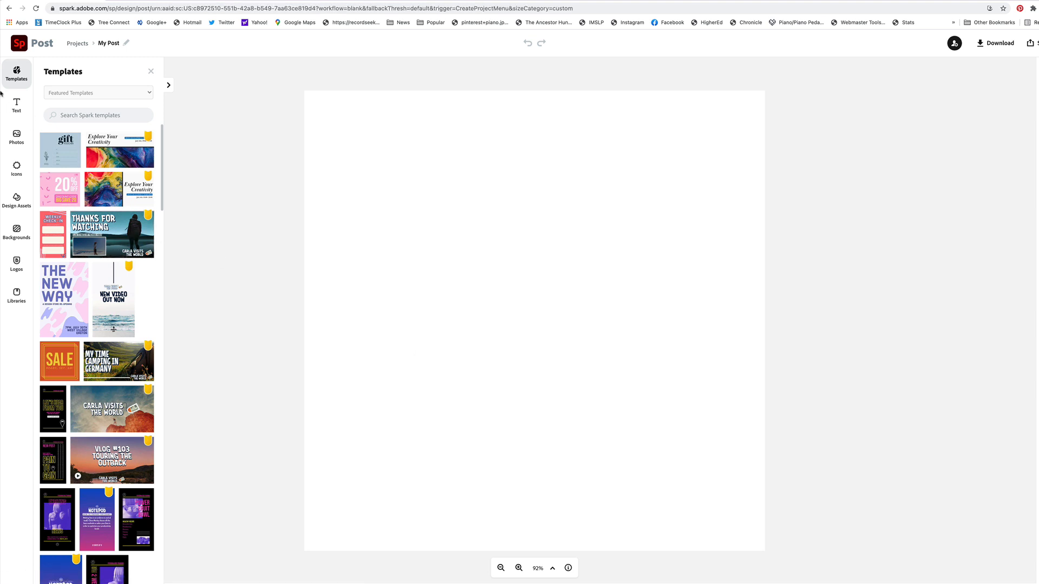
Review the template sources available for the new post, keeping Featured Templates
click(95, 92)
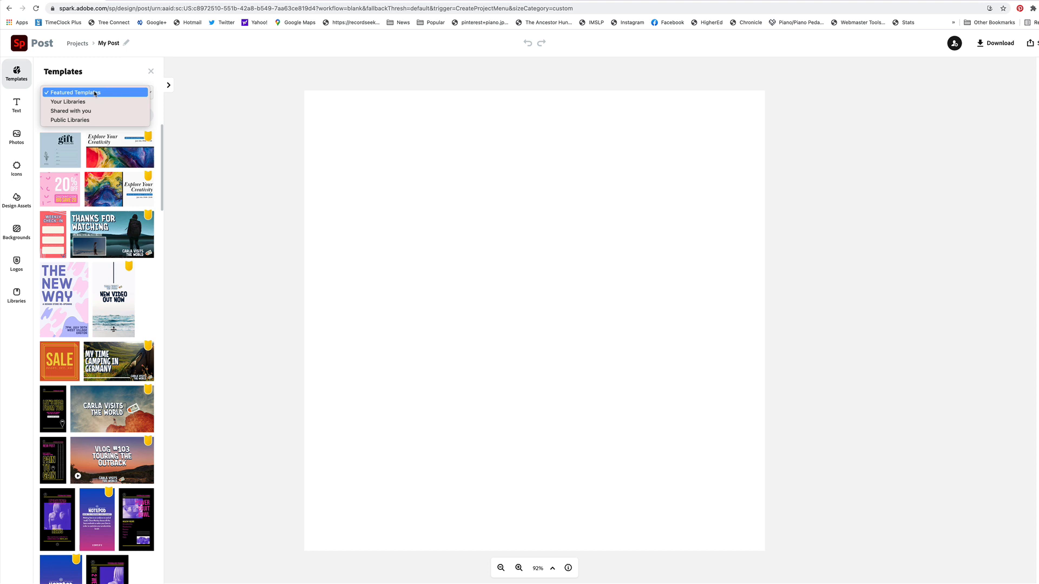
click(166, 105)
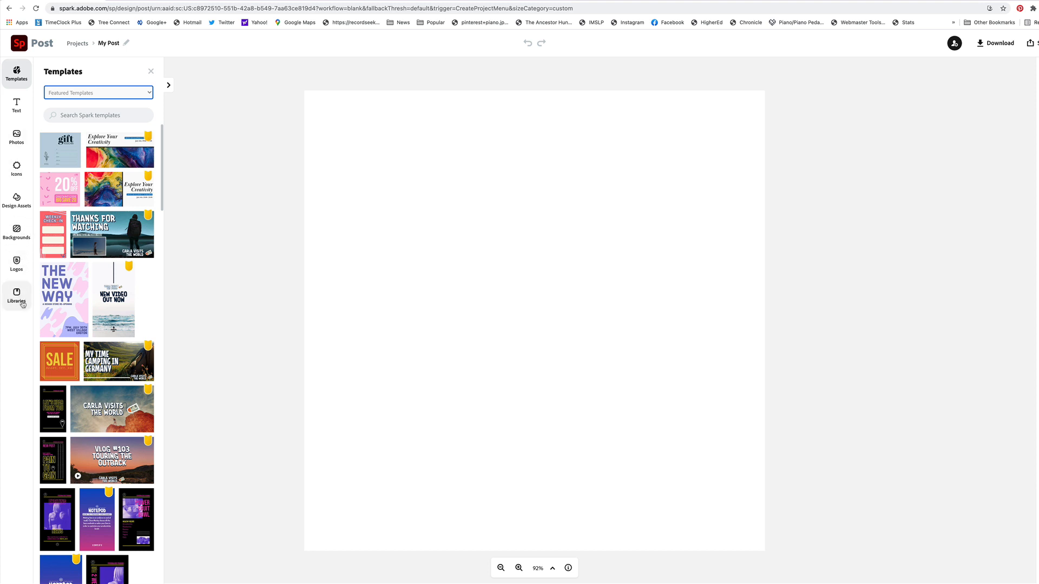
click(95, 93)
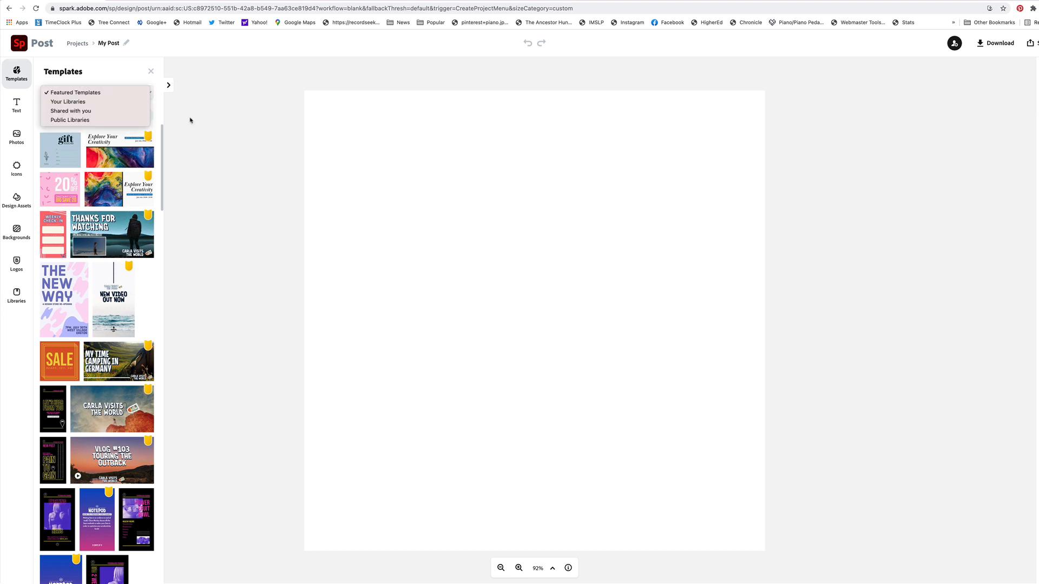
click(213, 131)
Search the icon library for "flower"
click(16, 168)
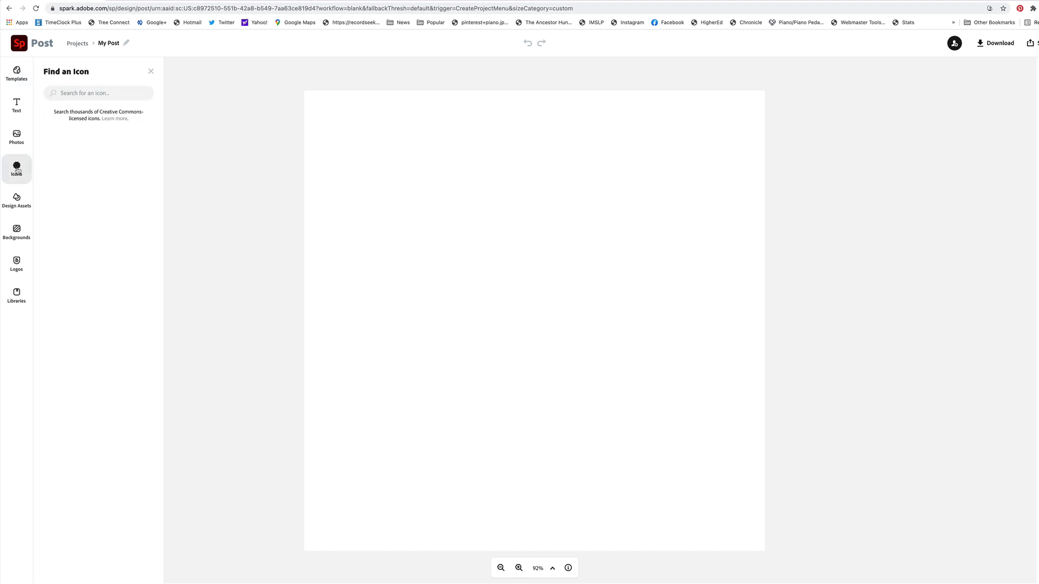
click(85, 93)
text(flower)
Search the icons for "grand piano" and place the open-lid front-view piano in the middle of the canvas, deleting the smaller extra copy
double_click(84, 93)
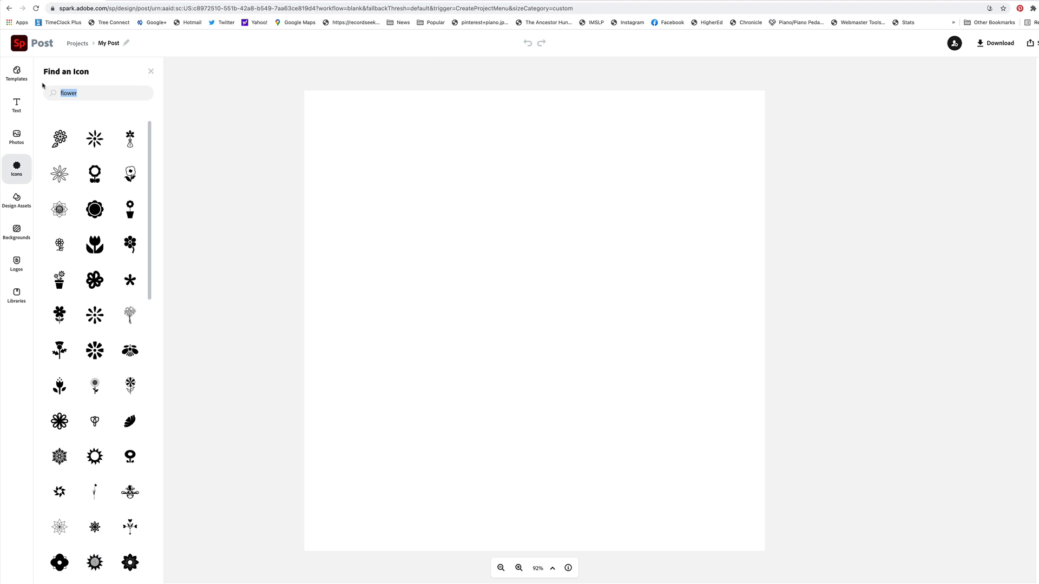
text(grand piano)
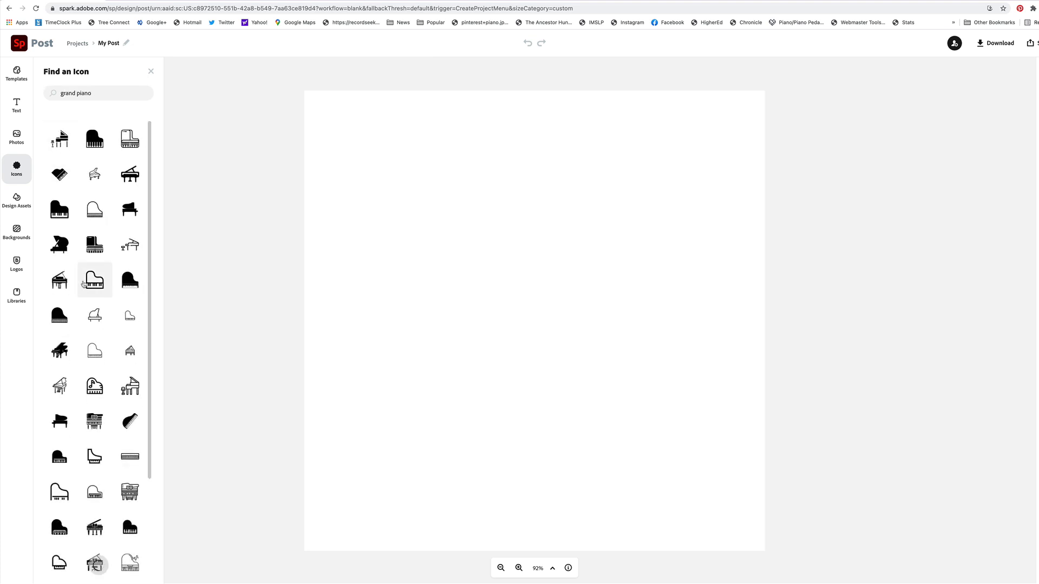
scroll(84, 285, down, 3)
scroll(83, 284, down, 7)
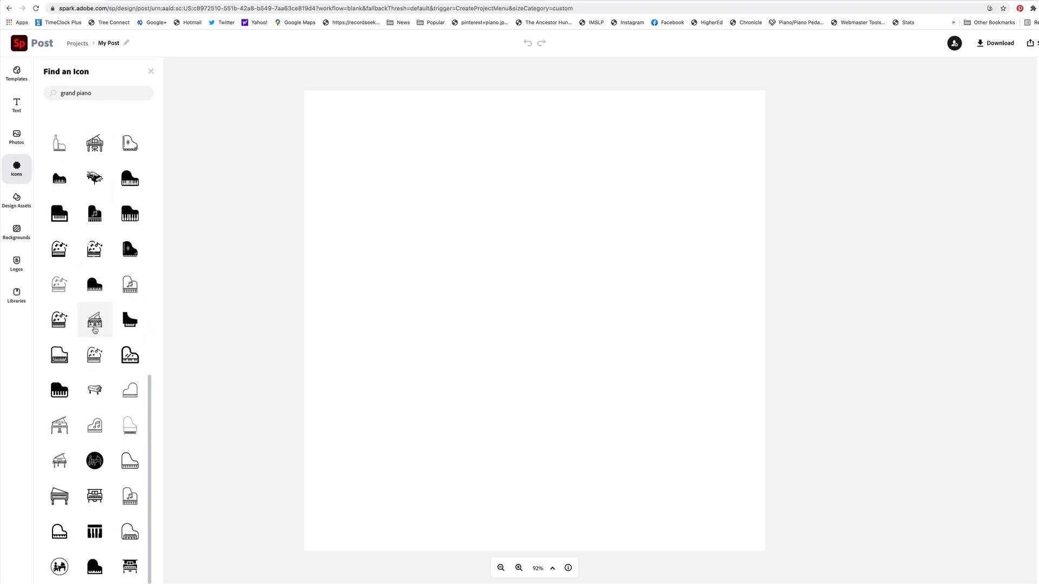
scroll(104, 361, up, 4)
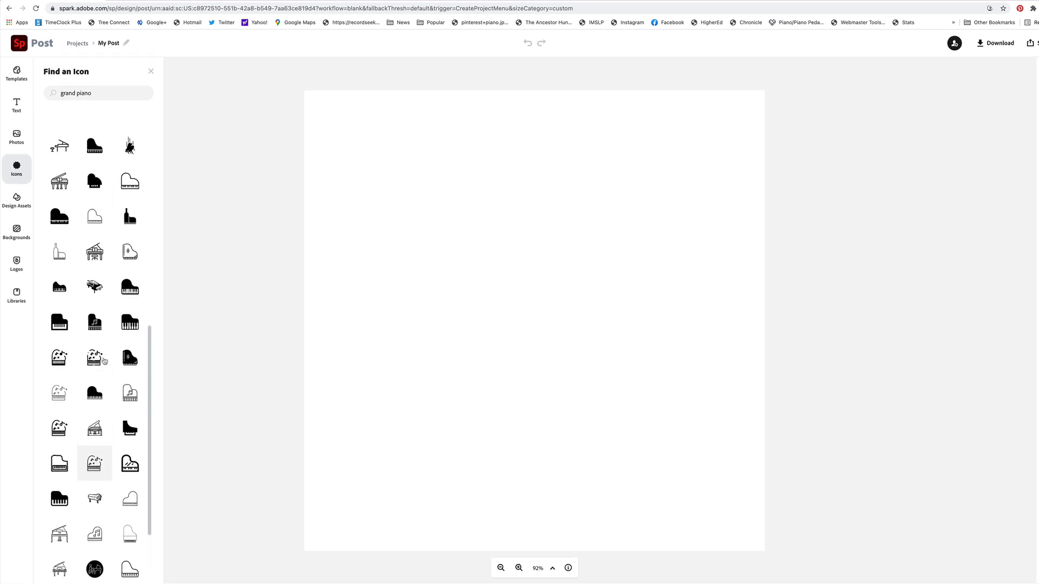
scroll(104, 361, up, 4)
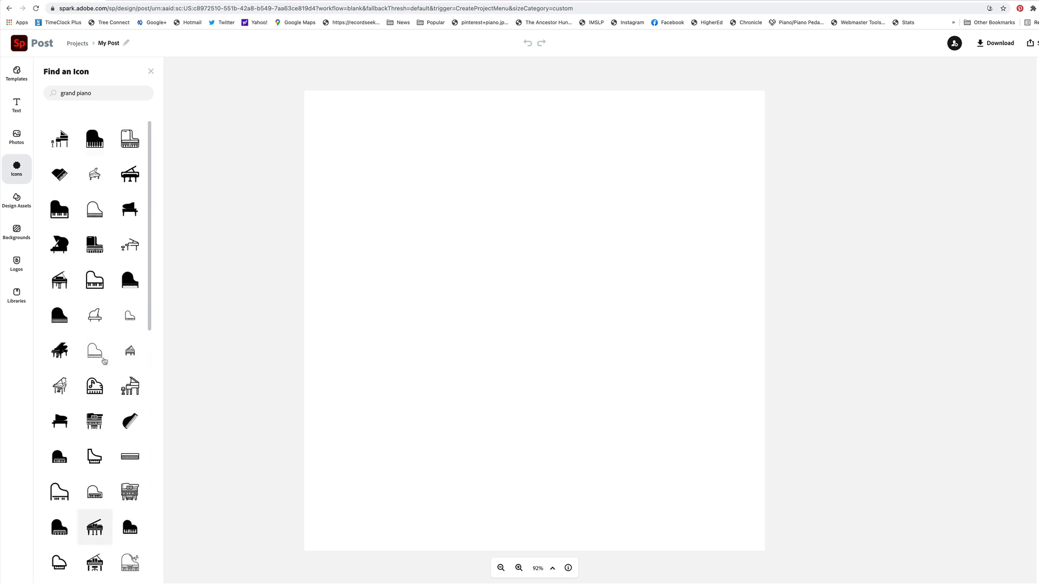
drag(60, 279, 516, 299)
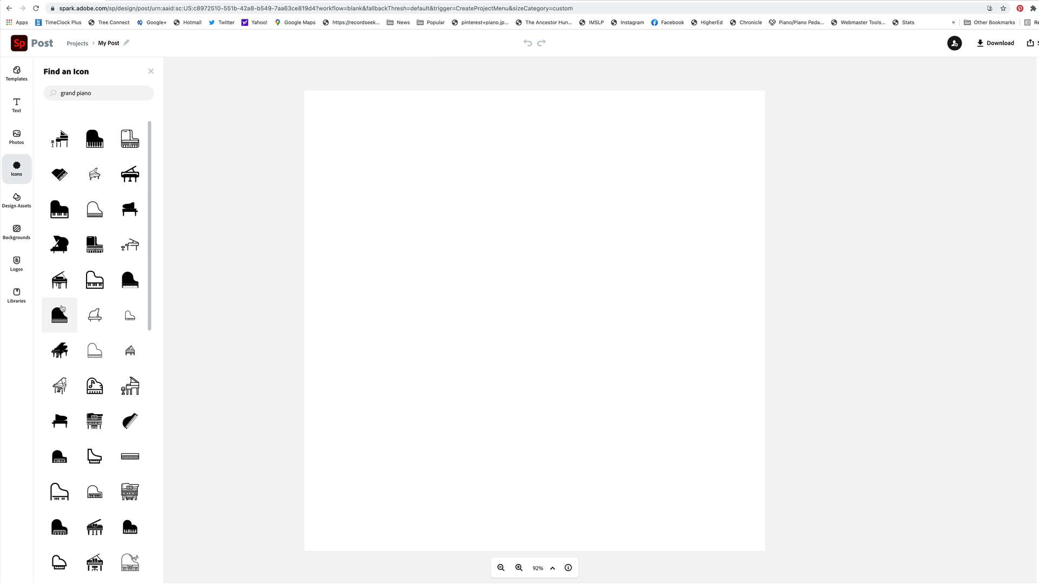
click(60, 284)
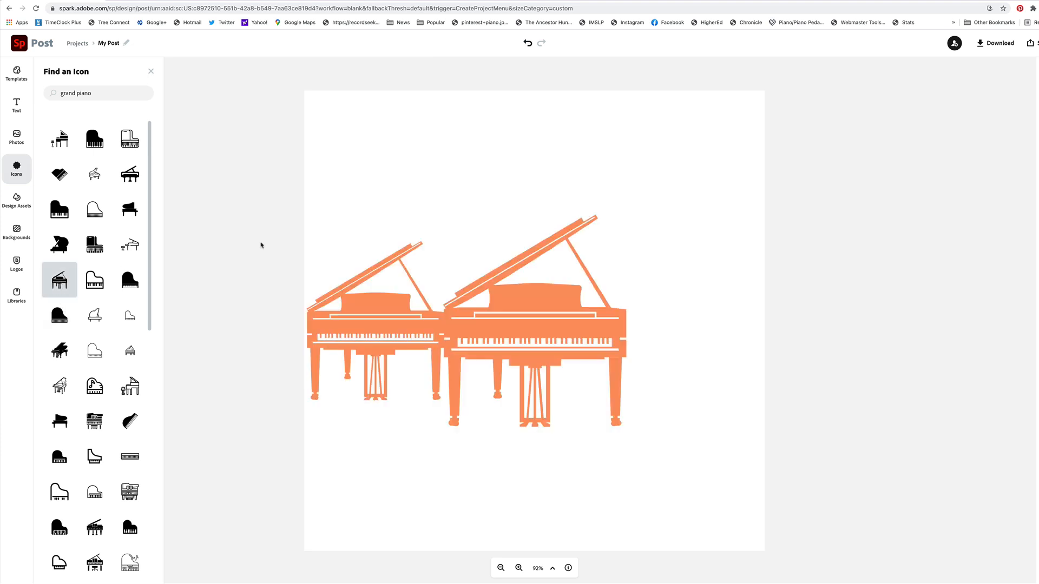
click(368, 323)
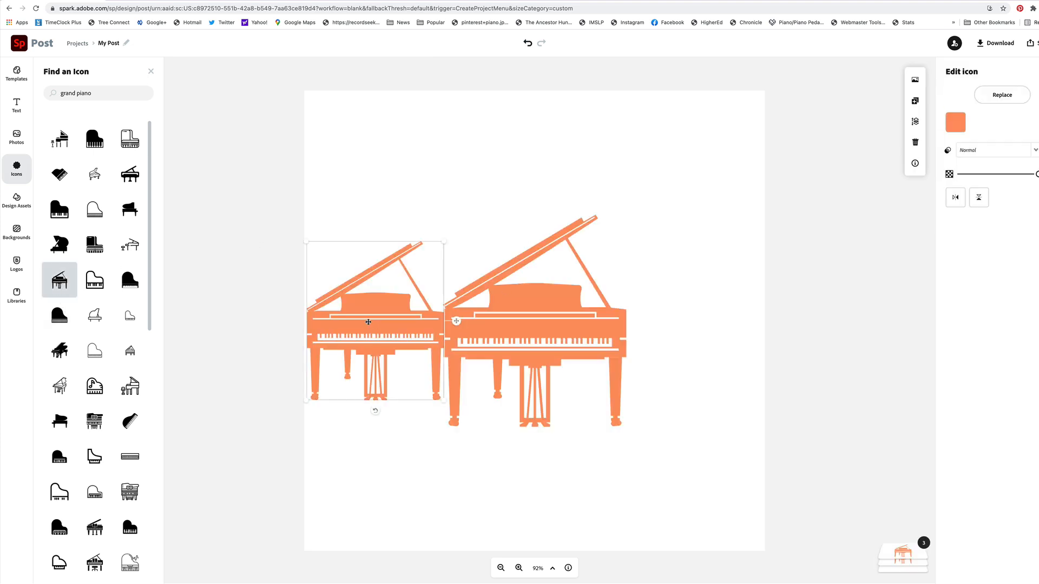
key(Delete)
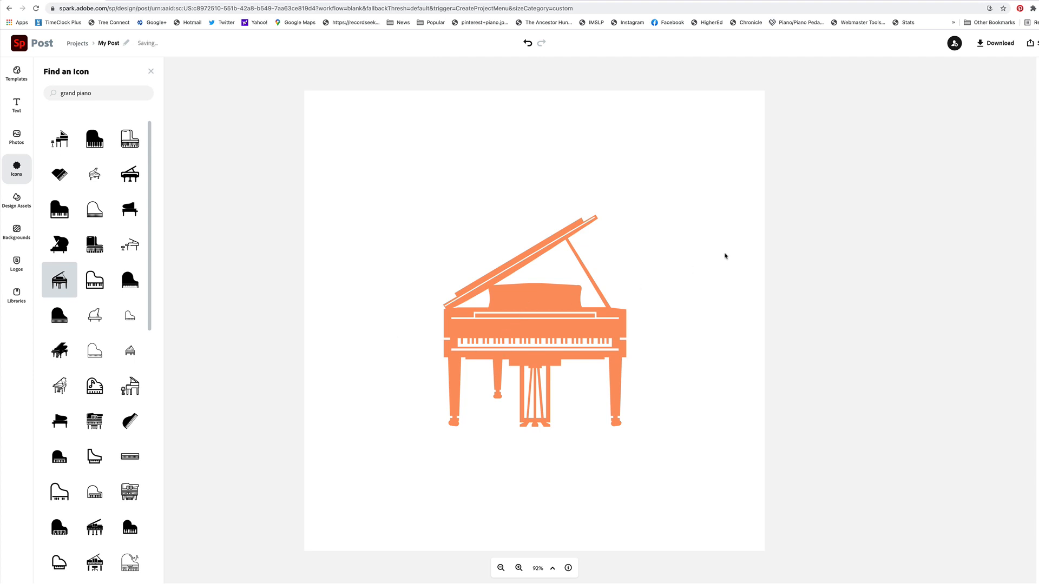
Recolour the grand piano icon with the dark red RAMS PIANO brand colour #A20101
click(541, 296)
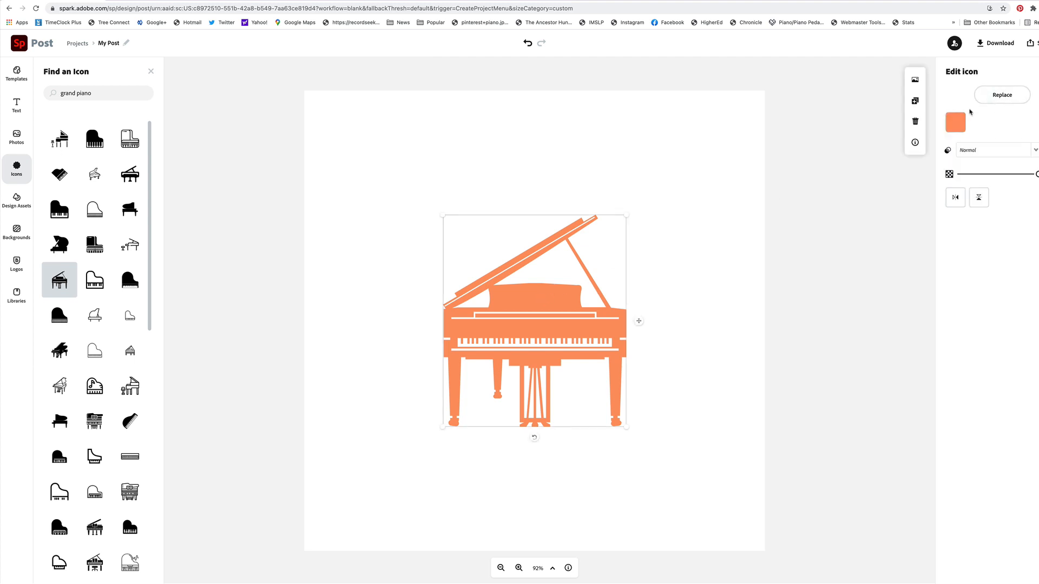
click(955, 123)
click(965, 166)
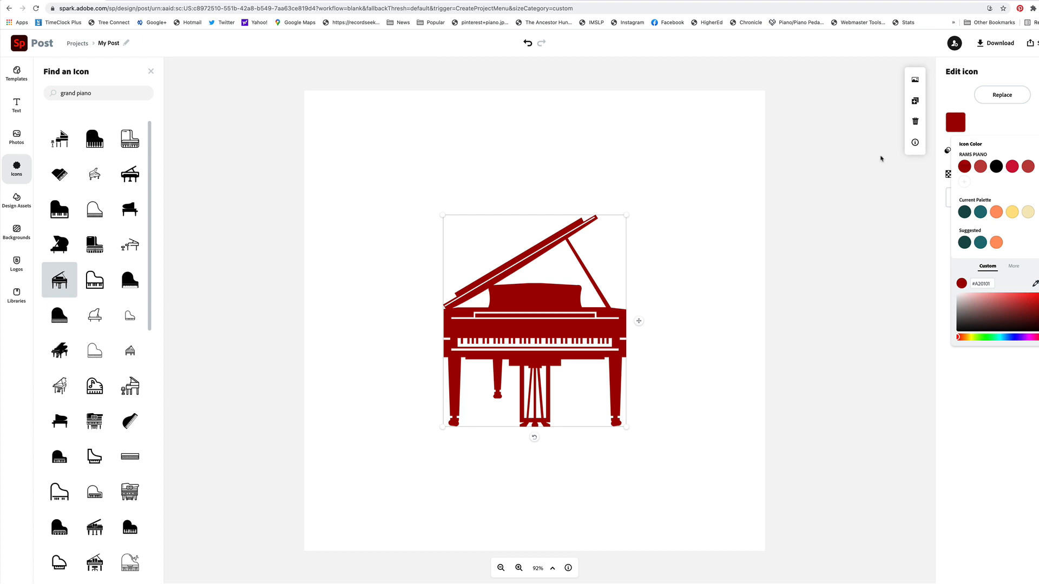
click(343, 320)
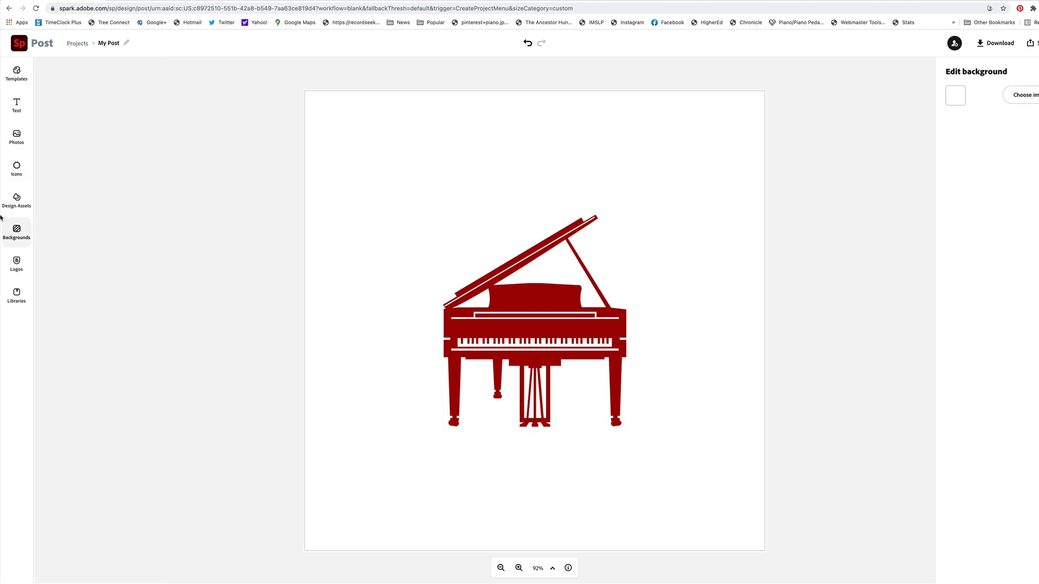
Search the icons for "seal" and add the thin wavy-edged circle outline to the design
click(17, 168)
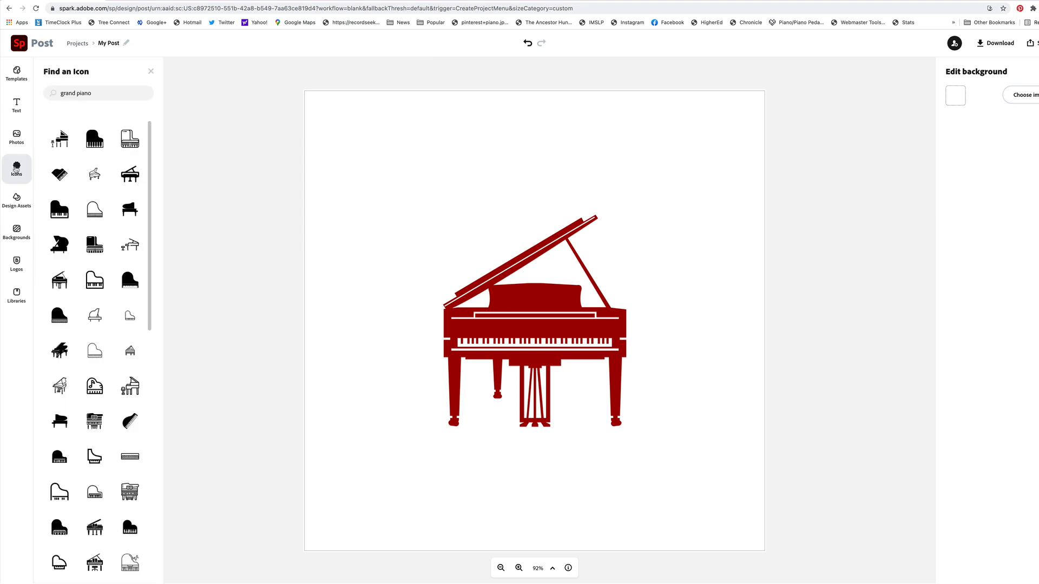
click(103, 94)
text(sea)
key(super+a)
text(seal)
key(Return)
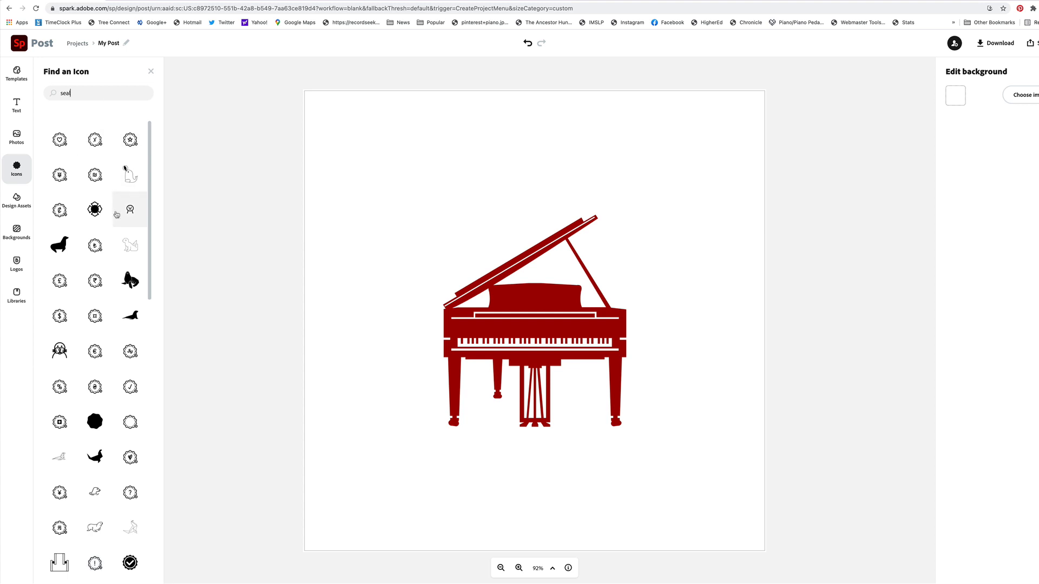
scroll(129, 227, down, 2)
scroll(129, 248, down, 6)
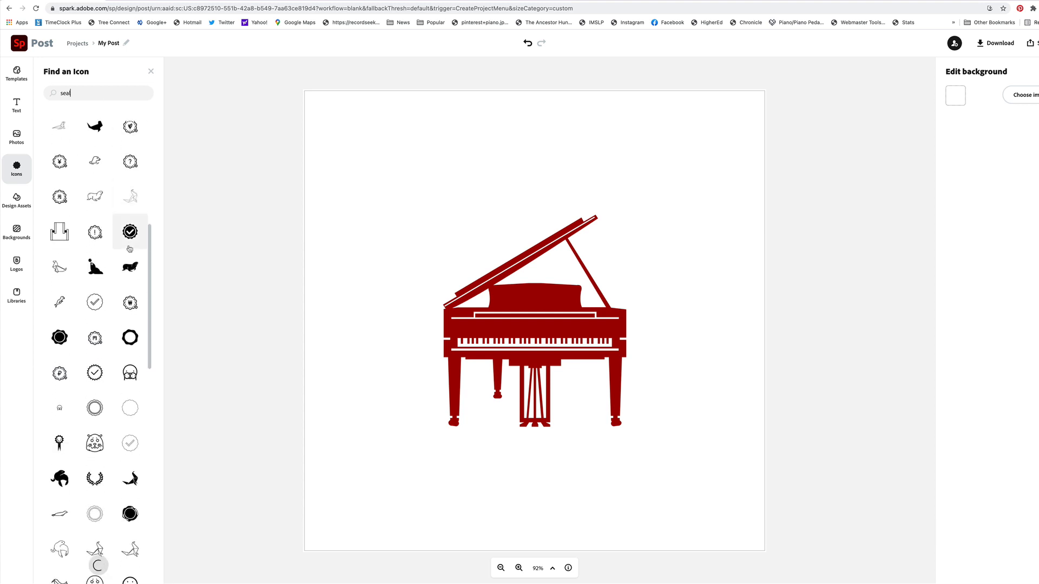
scroll(130, 232, down, 6)
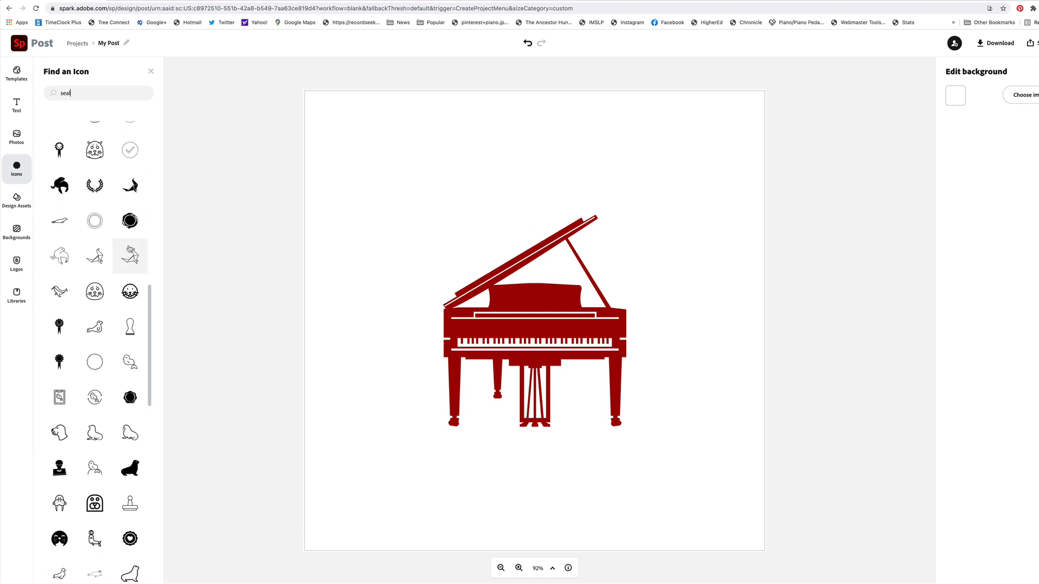
scroll(116, 239, down, 2)
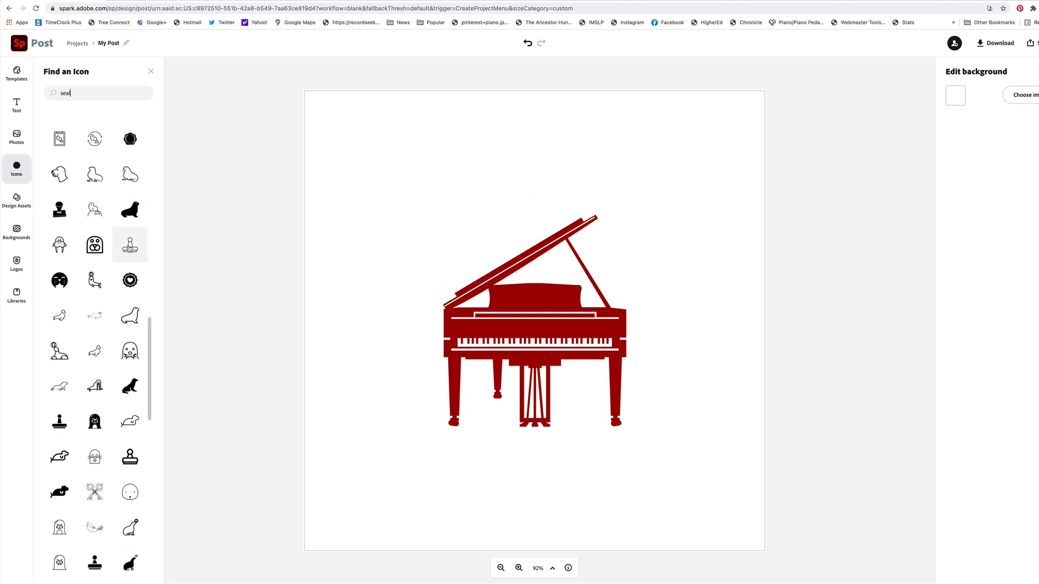
scroll(115, 238, up, 3)
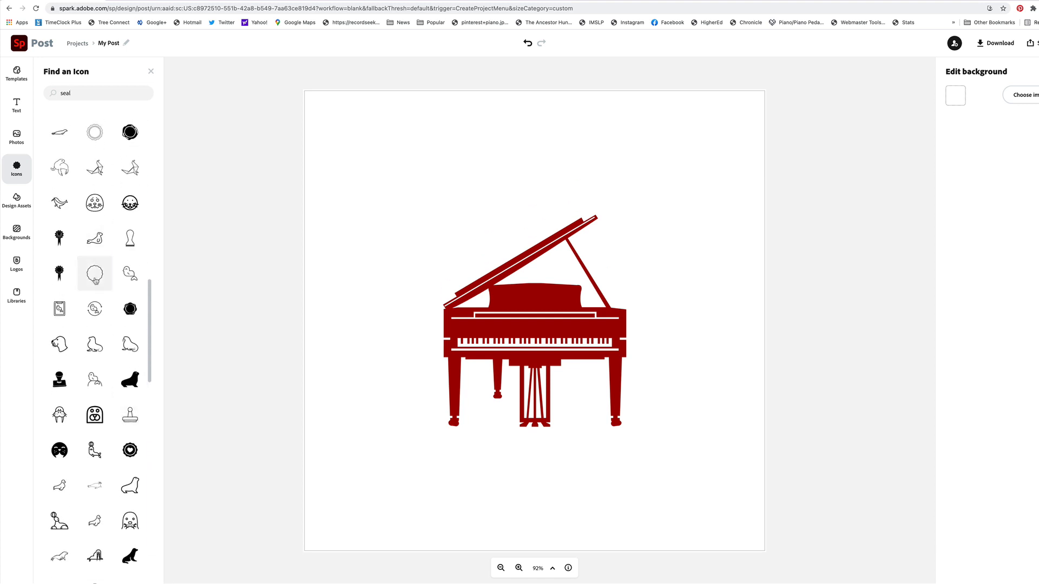
click(95, 277)
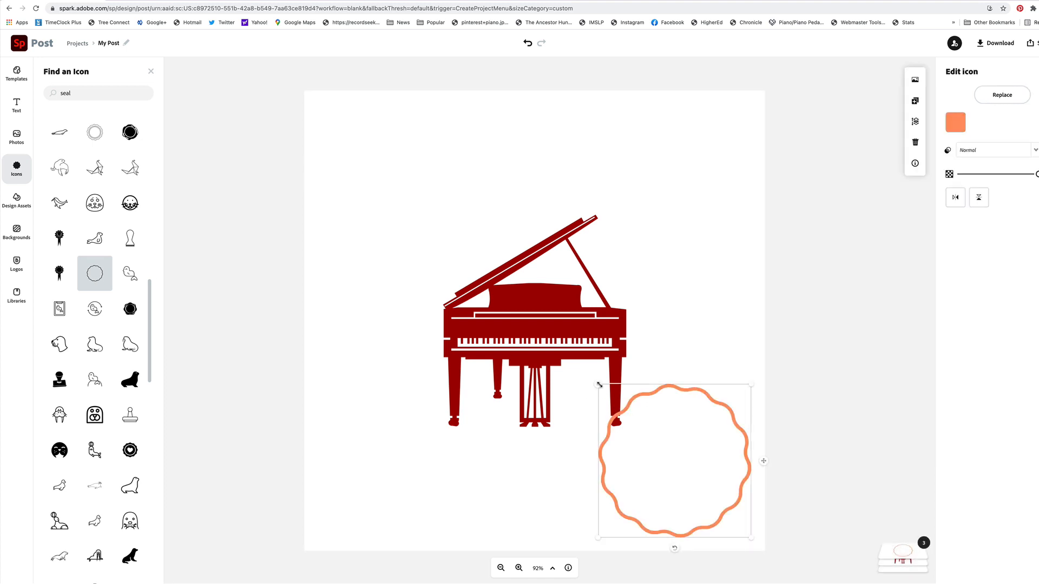
Enlarge the wavy circle around the piano until it nearly fills the canvas, and recolour it with the RAMS PIANO black #000000
mouse_move(598, 385)
mouse_down()
mouse_move(378, 173)
mouse_move(275, 146)
mouse_up()
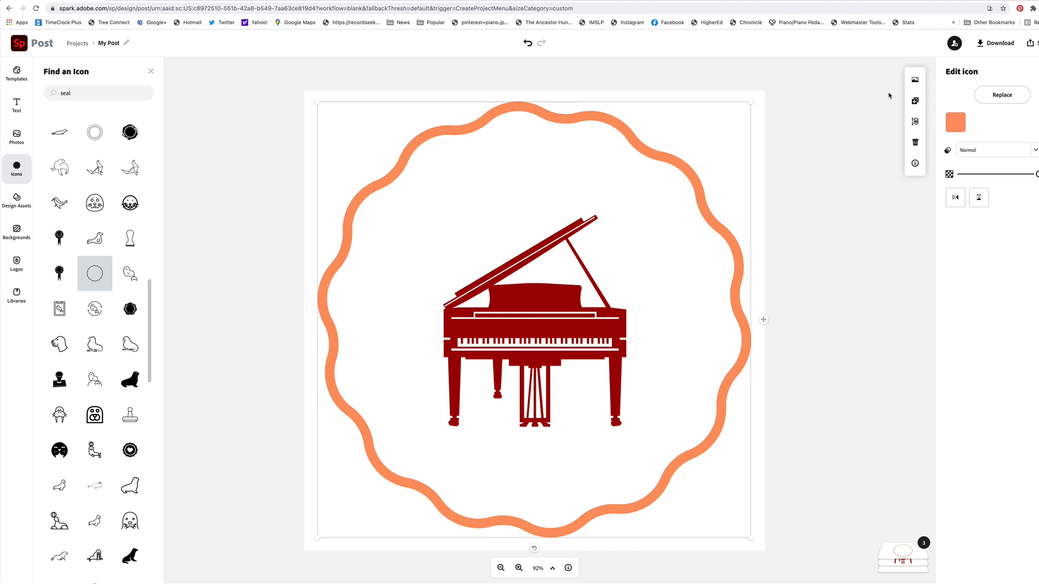
click(955, 123)
click(994, 168)
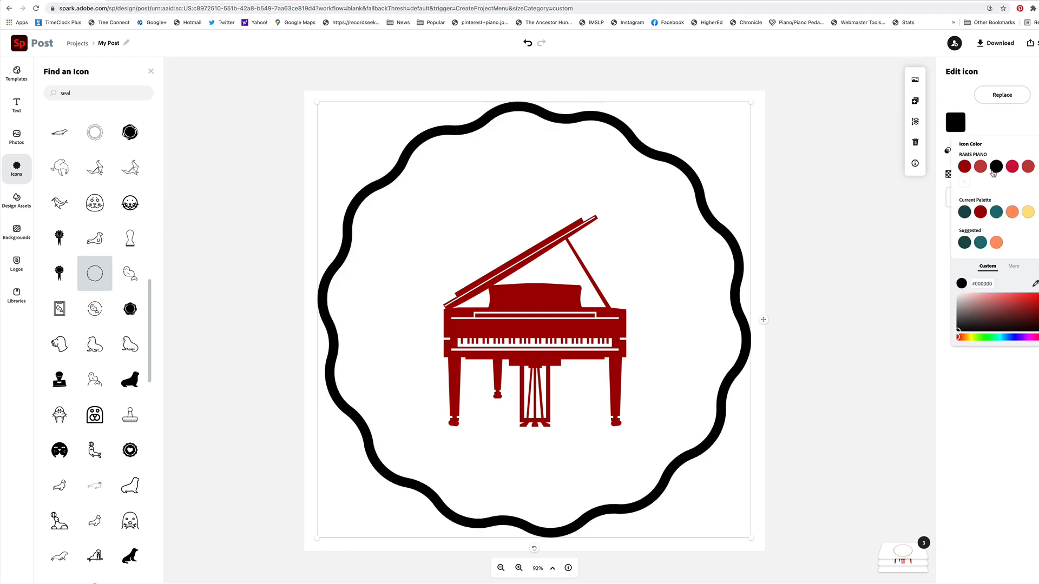
click(997, 120)
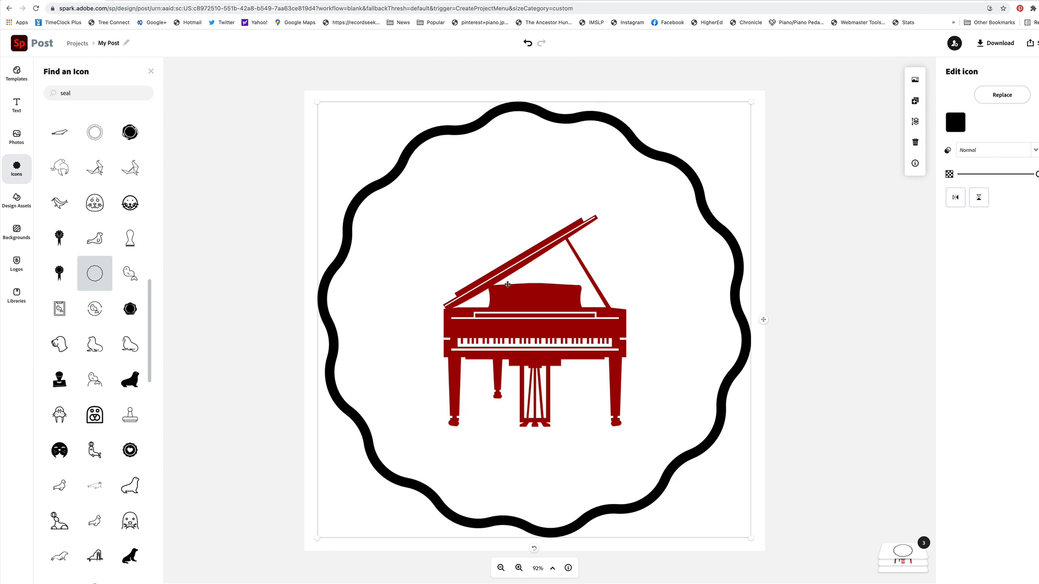
Shrink the grand piano icon to about three quarters of its size and reposition it near the centre of the wavy circle
click(514, 301)
drag(443, 216, 487, 265)
drag(544, 372, 518, 338)
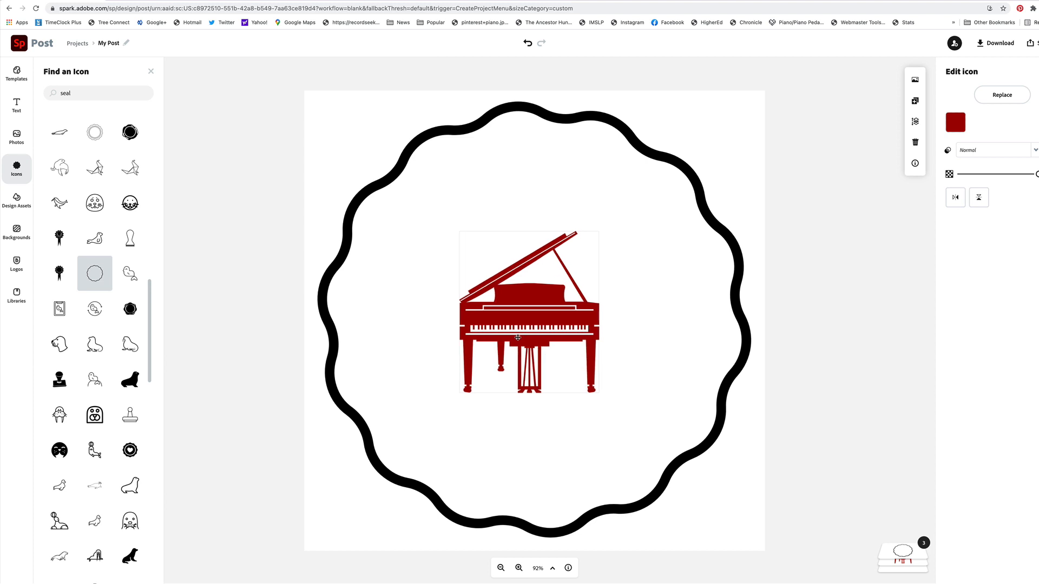
click(907, 287)
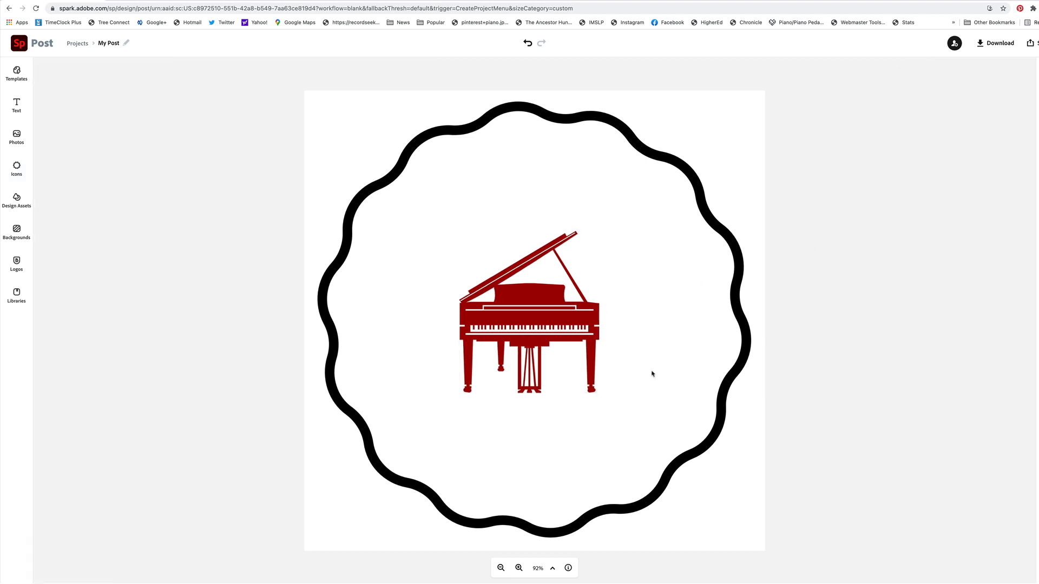
Add the primary ram's head logo and the RAMS PIANO text logo in the design's lower-right corner, with the ram's head above the text
click(631, 367)
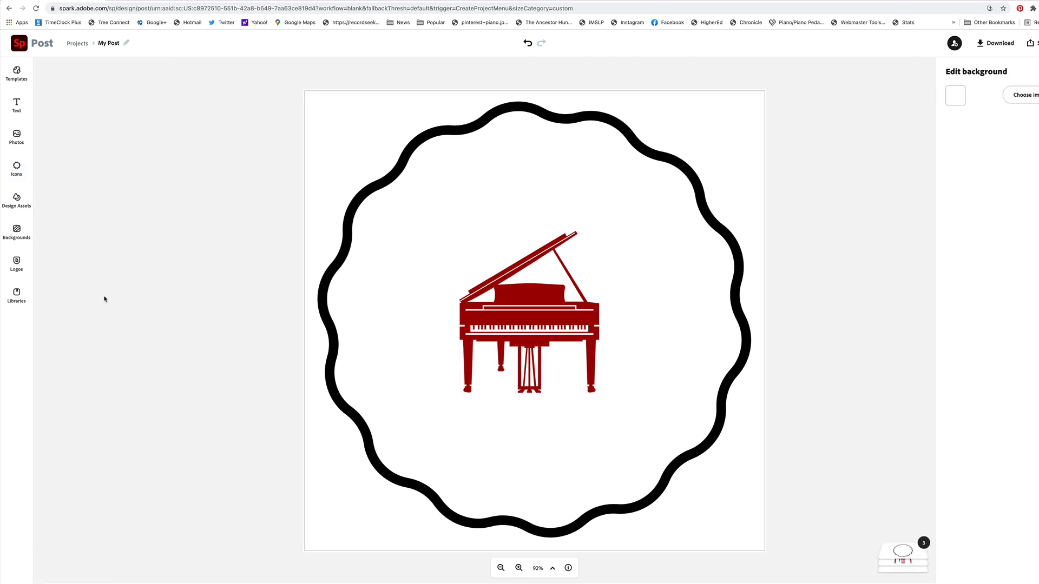
click(17, 265)
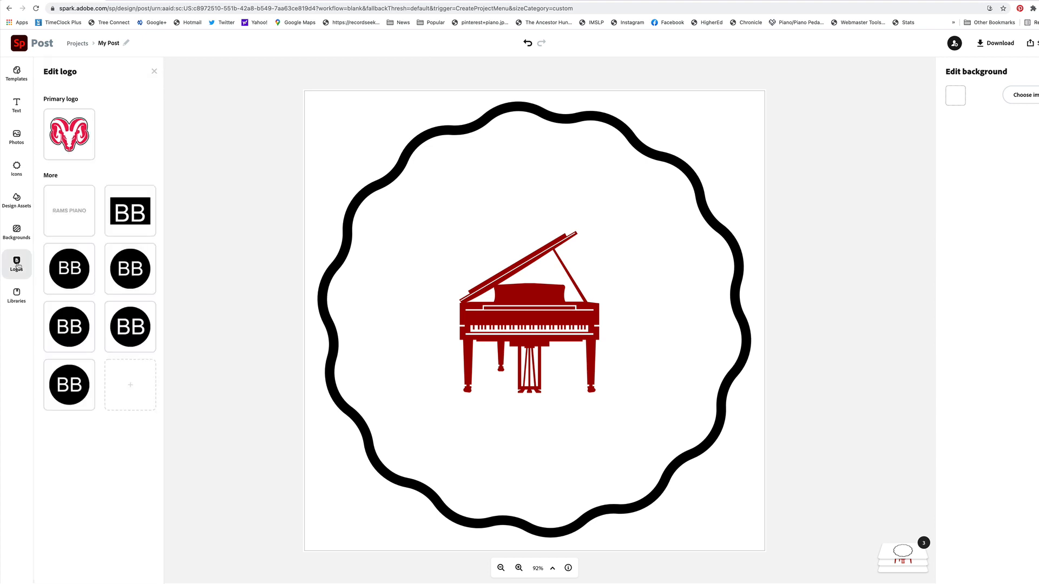
click(69, 133)
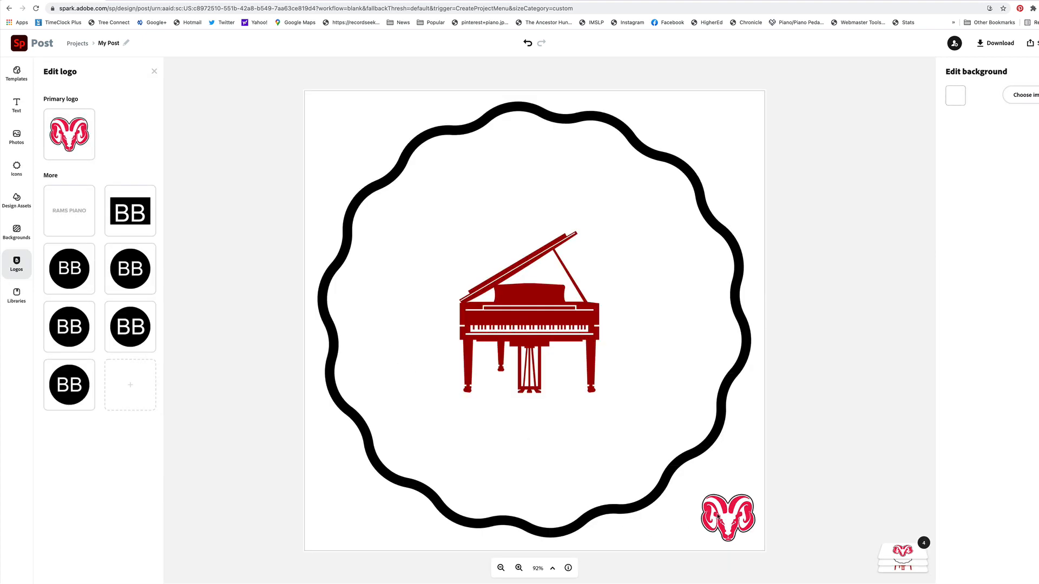
drag(720, 509, 718, 495)
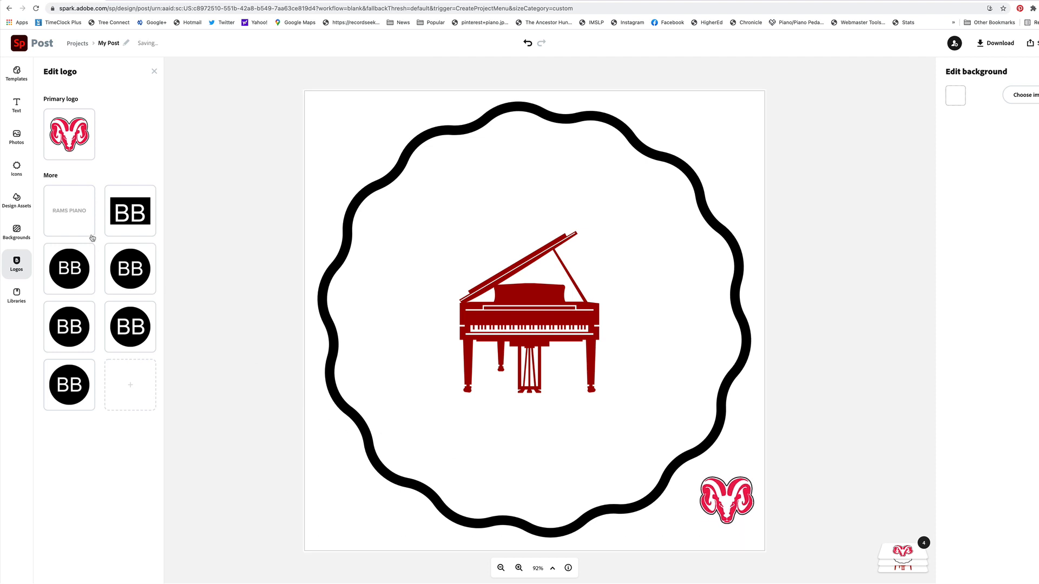
click(70, 207)
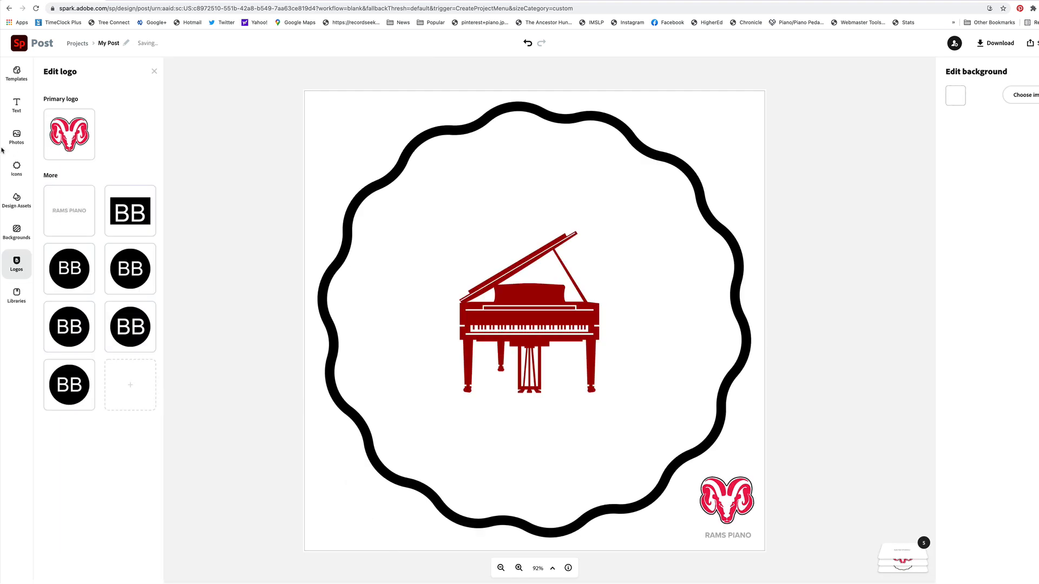
Add the circular "Small Batch Hand Crafted" text template, centre it on the piano, and enlarge it until it encircles the piano
click(16, 105)
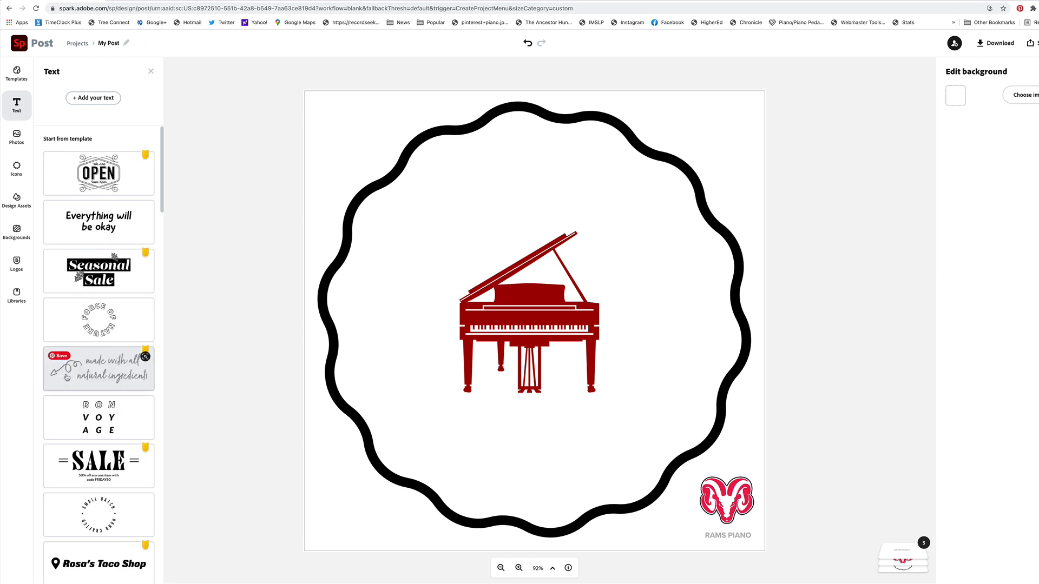
click(91, 515)
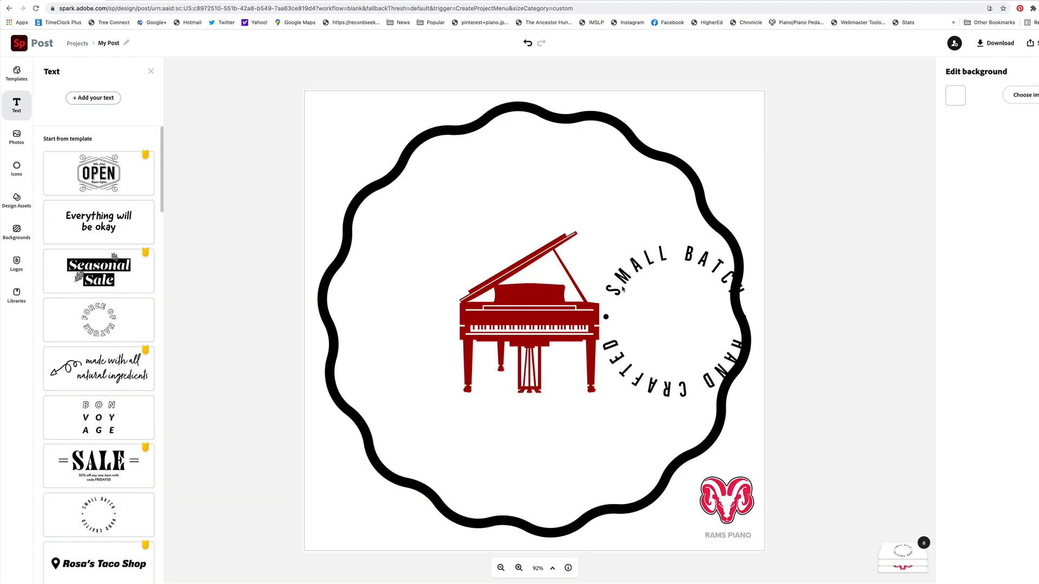
drag(570, 285, 510, 302)
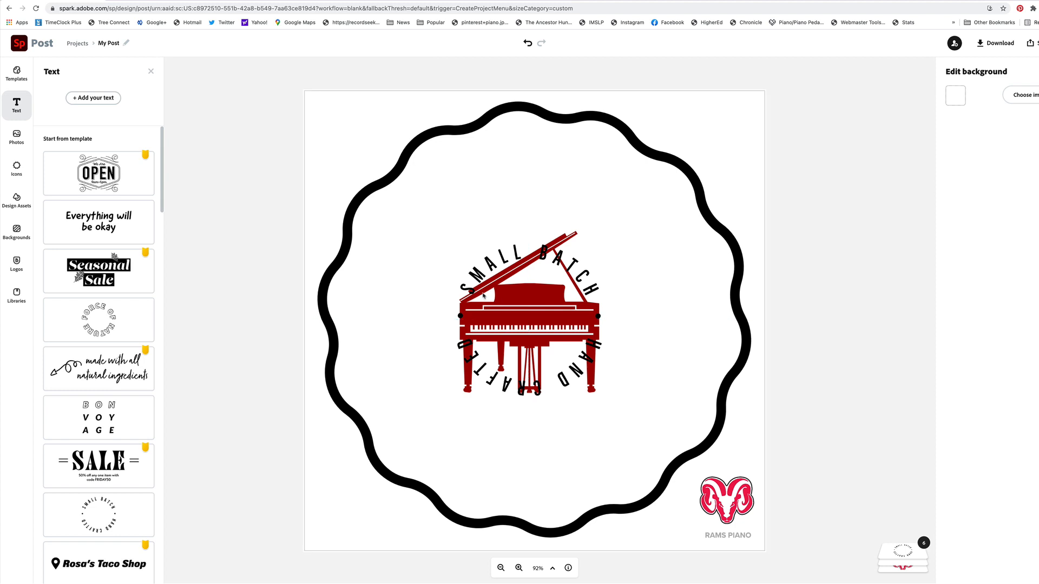
click(468, 288)
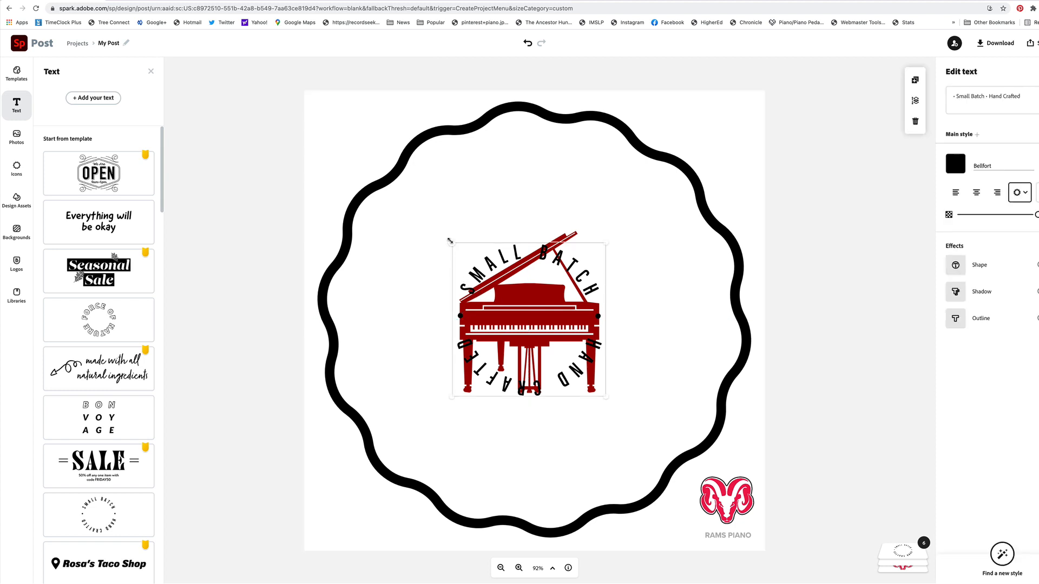
drag(450, 242, 392, 182)
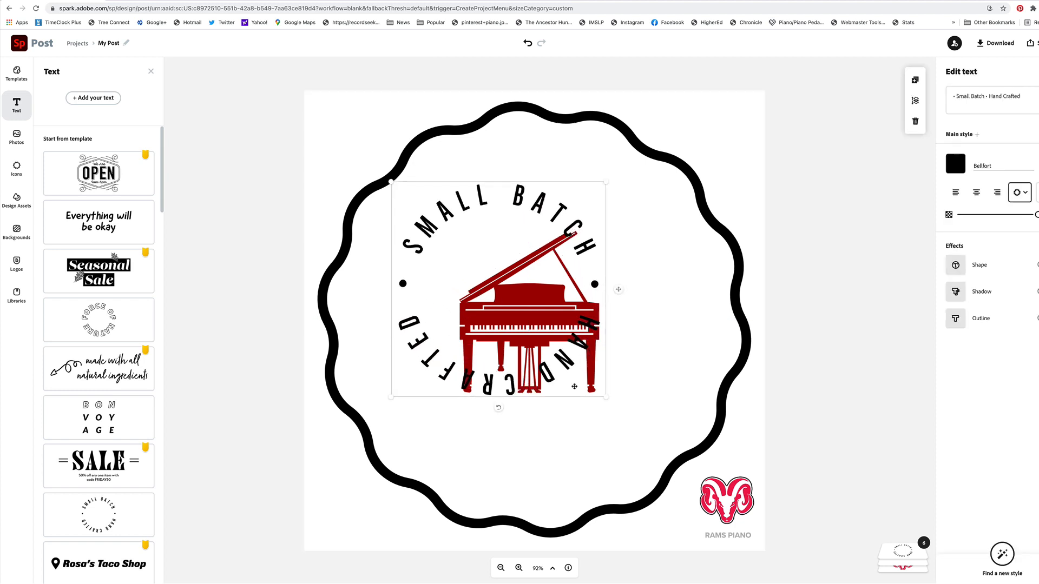
drag(605, 396, 690, 482)
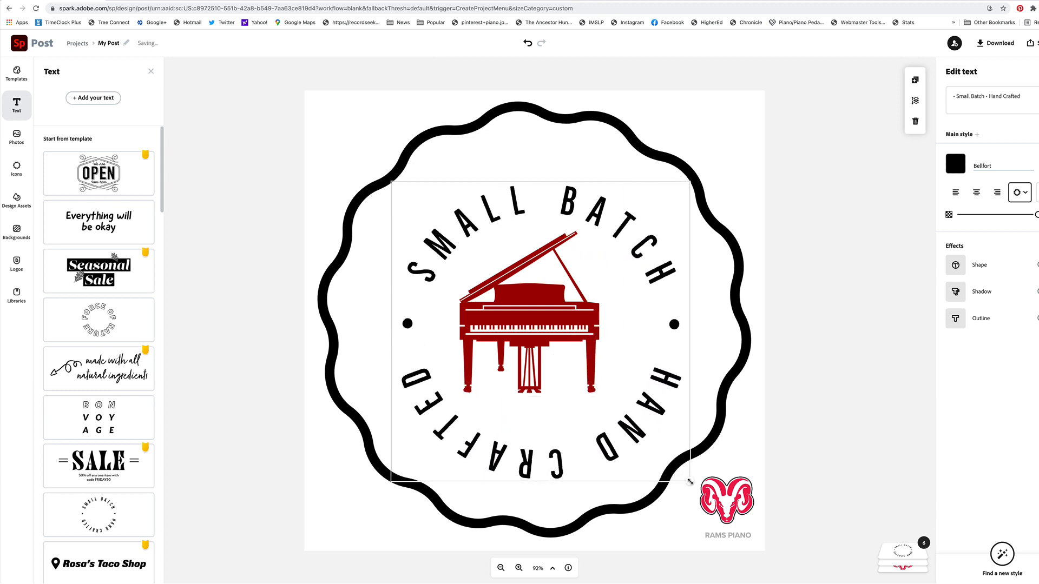
Replace the circular text's wording with "Major Scales C, G, D, A, E,"
click(973, 96)
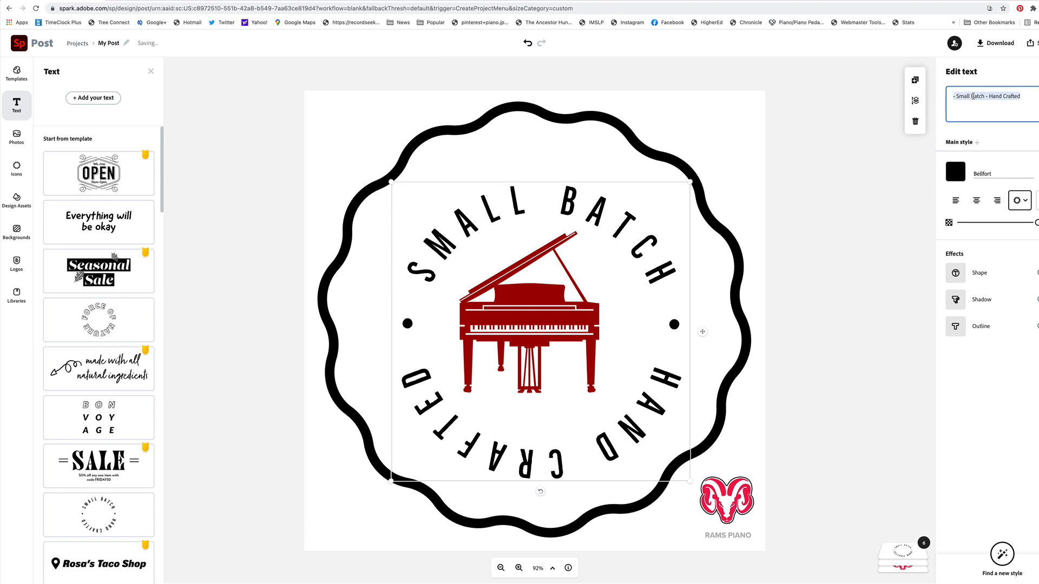
text(Major)
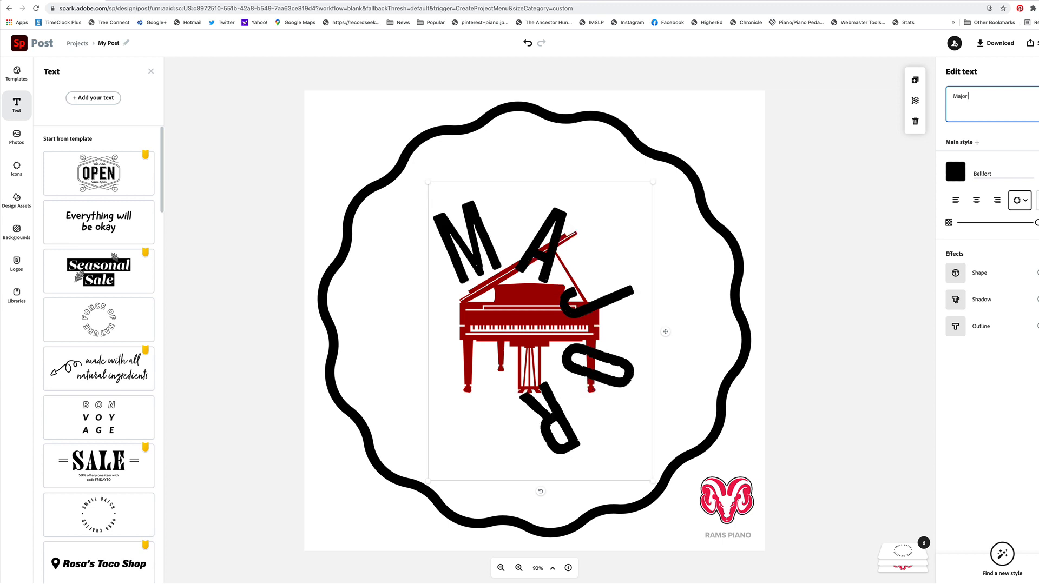
text( Scales)
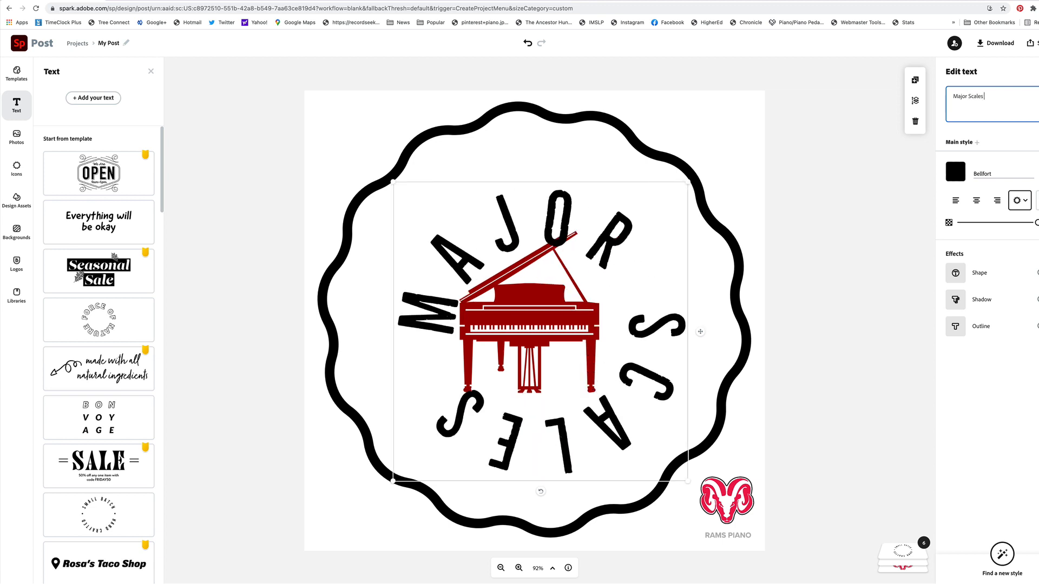
text( C, G,)
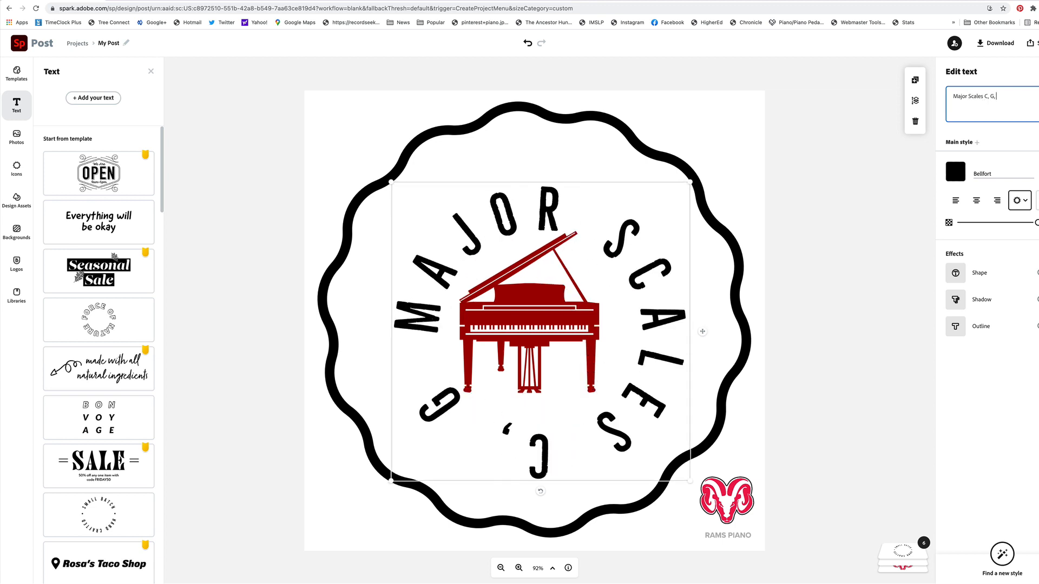
text( D, A, E,)
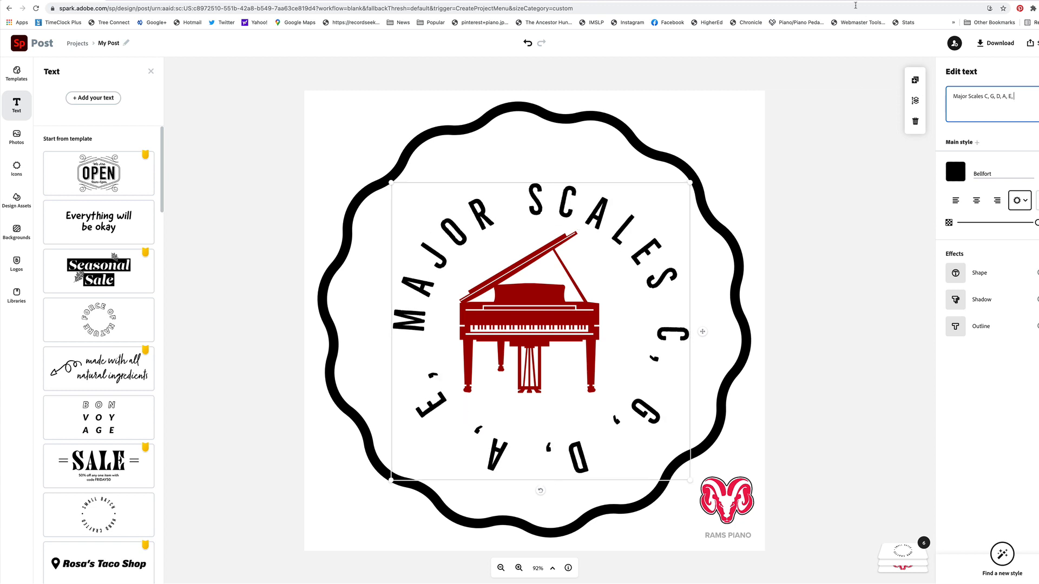
Enlarge the circular Major Scales text in both diagonal directions so it sits just inside the wavy circle
drag(391, 183, 359, 154)
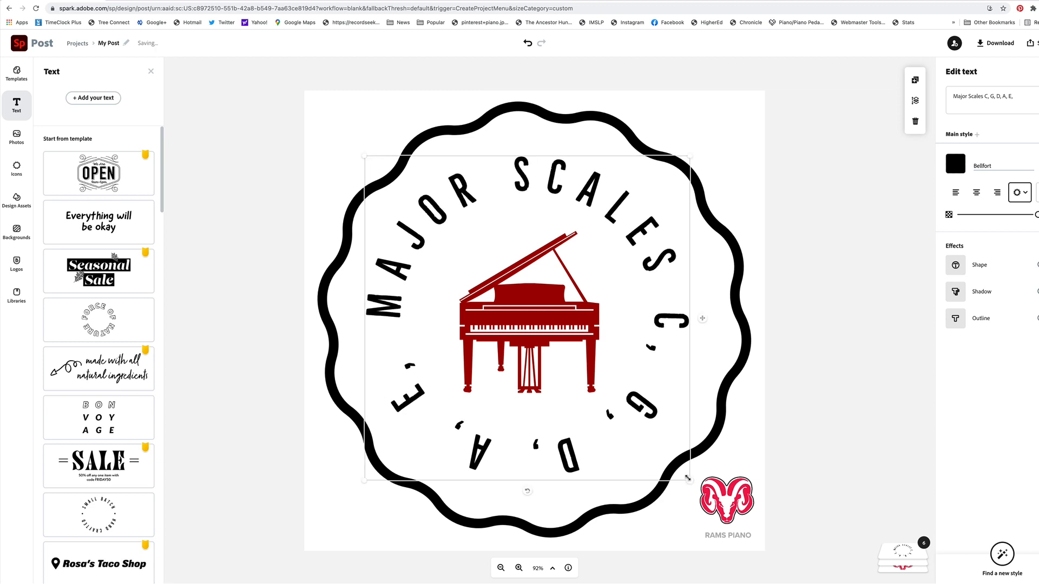
drag(687, 478, 704, 493)
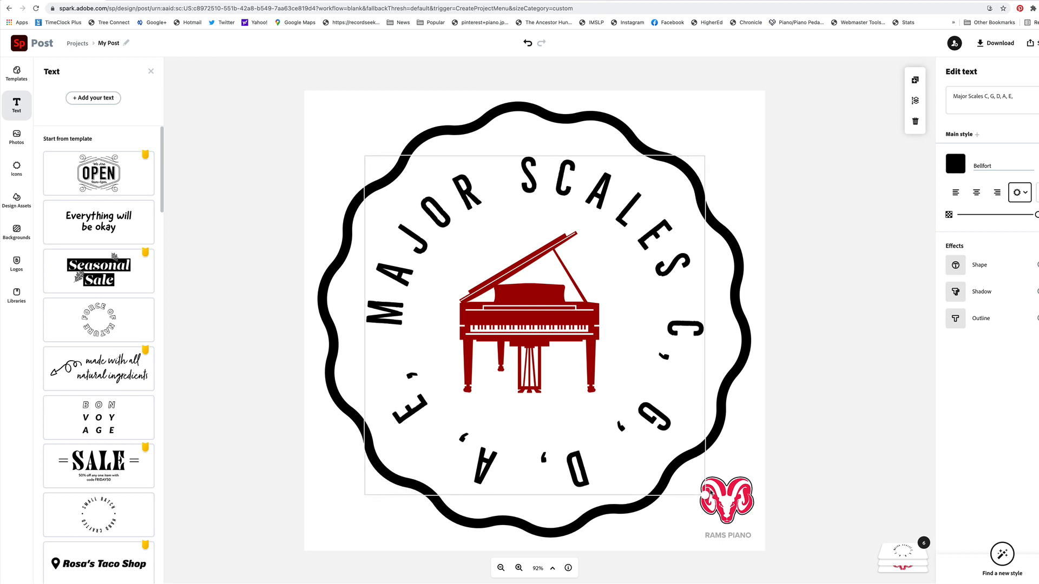
click(900, 399)
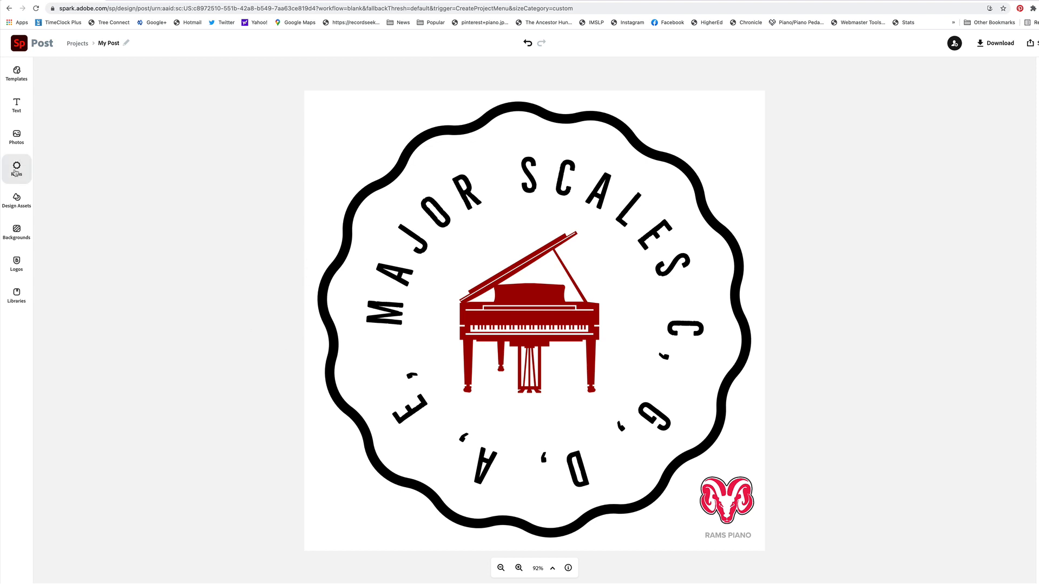
Search the icons for "ribbon" and add the wide ribbon banner icon with folded ends to the design
click(16, 168)
double_click(91, 92)
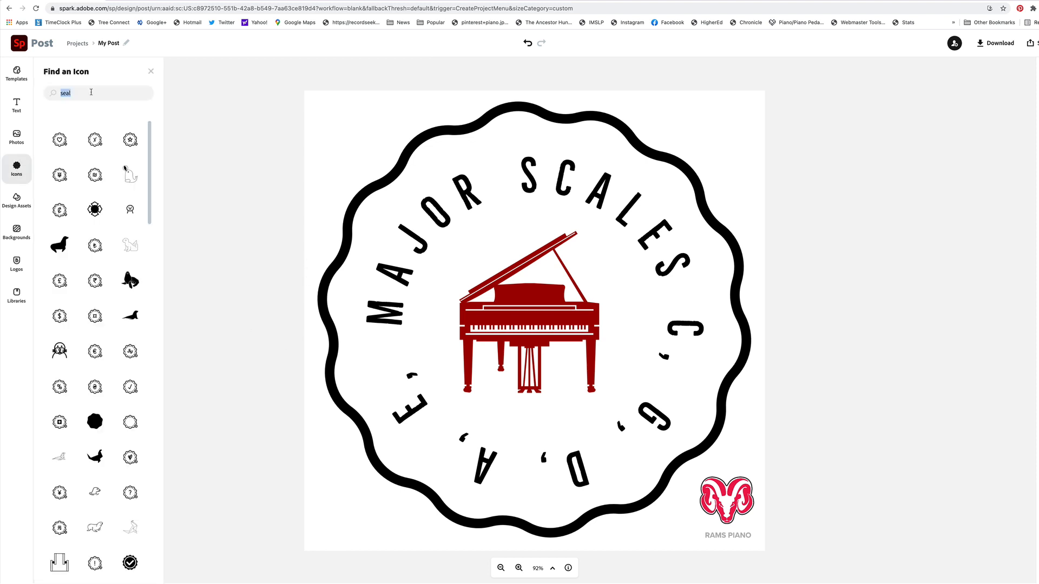
text(ribbon)
key(Return)
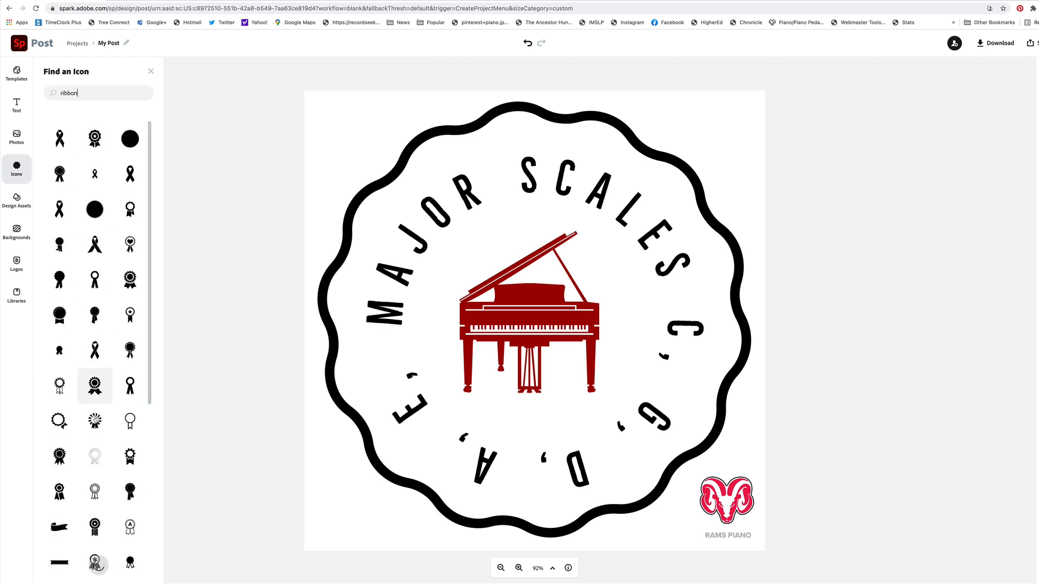
scroll(54, 548, down, 2)
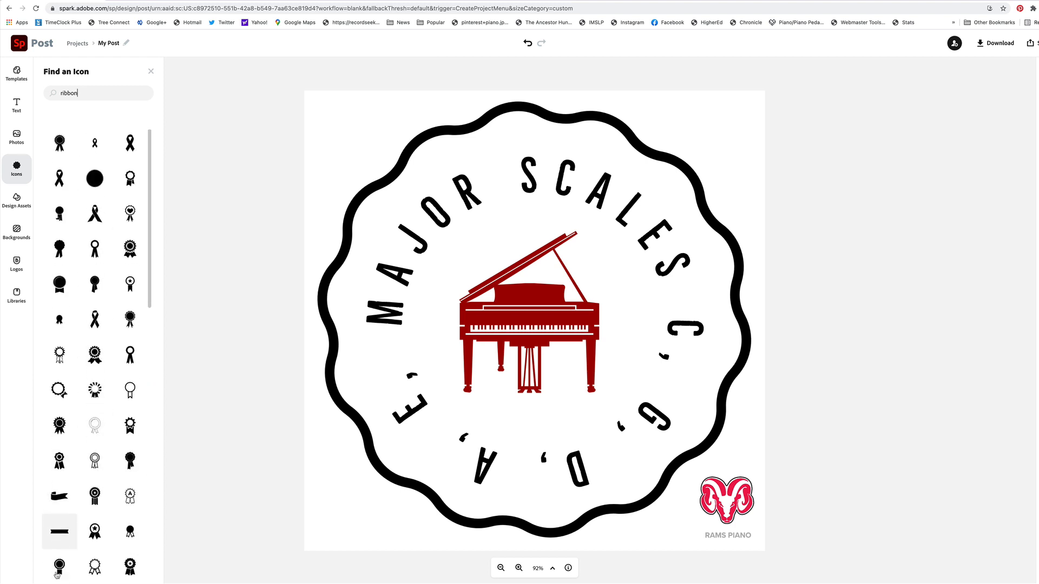
scroll(54, 493, down, 4)
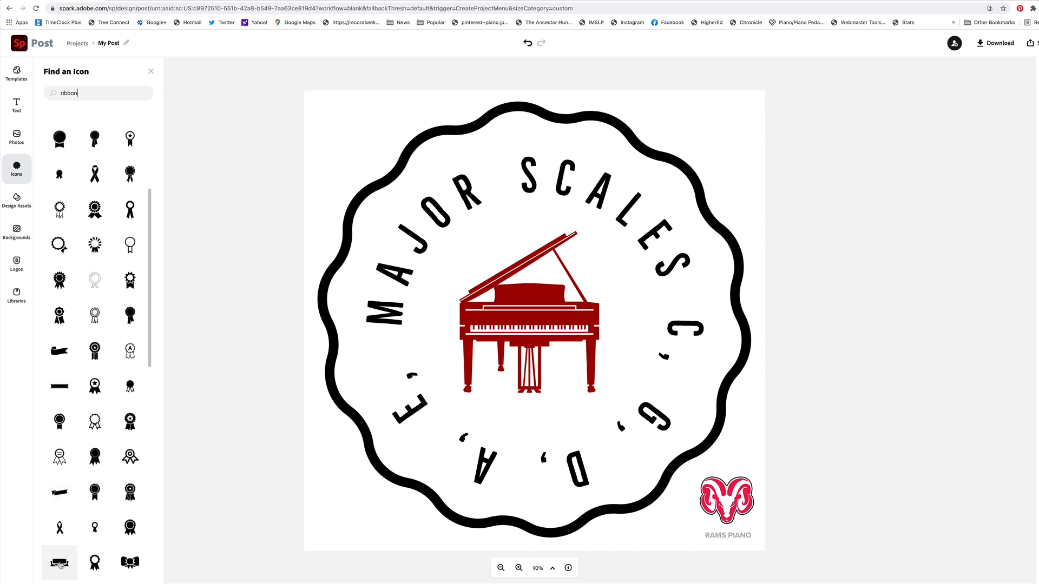
click(59, 561)
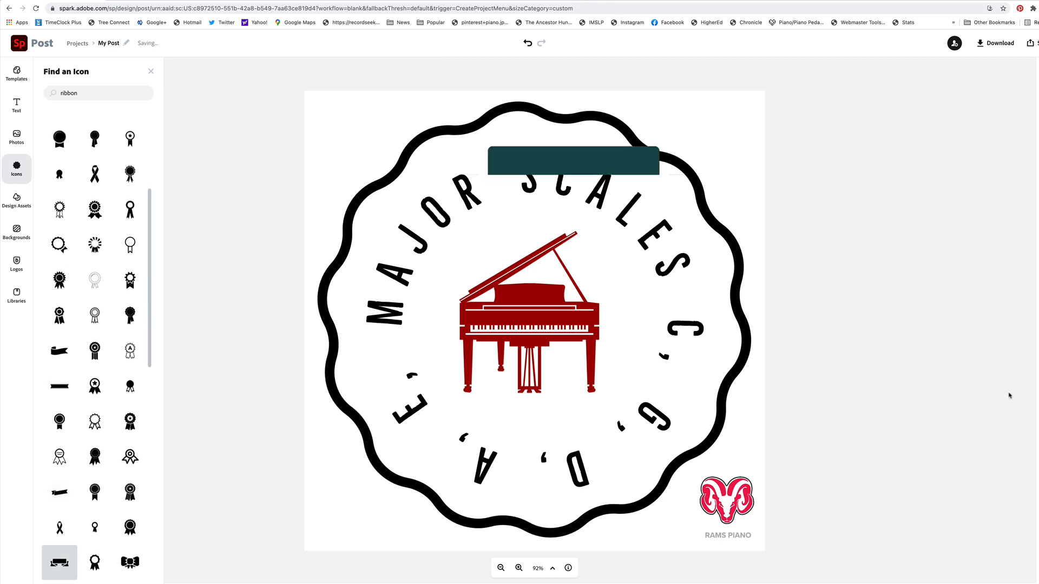
click(956, 381)
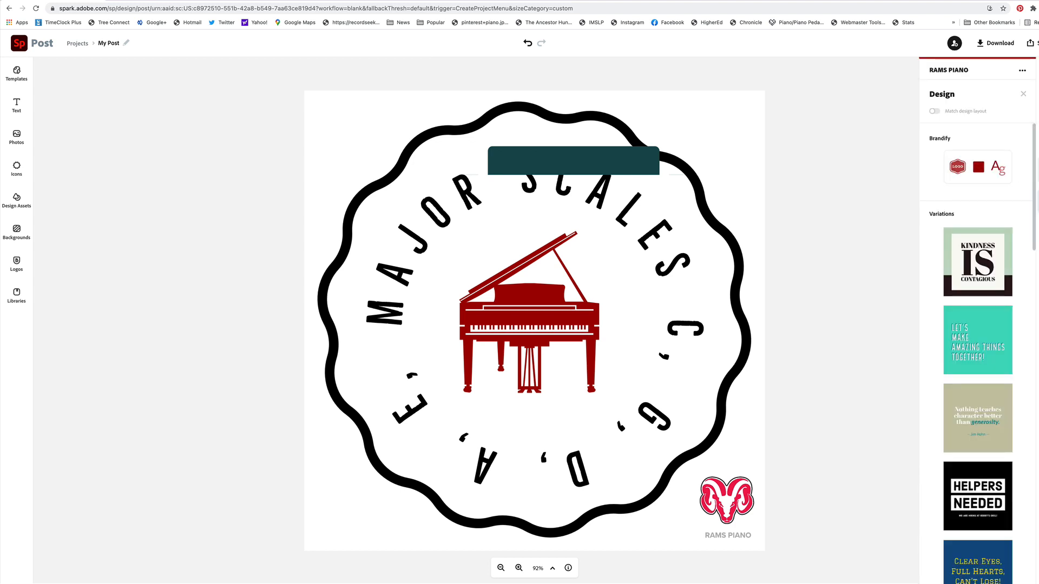
click(1038, 170)
click(1037, 138)
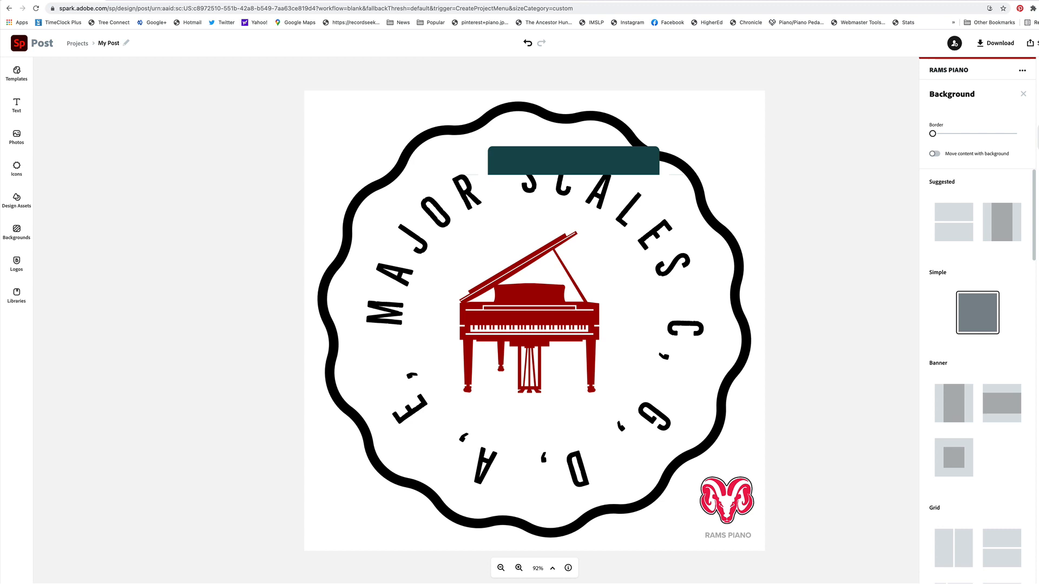
click(1038, 105)
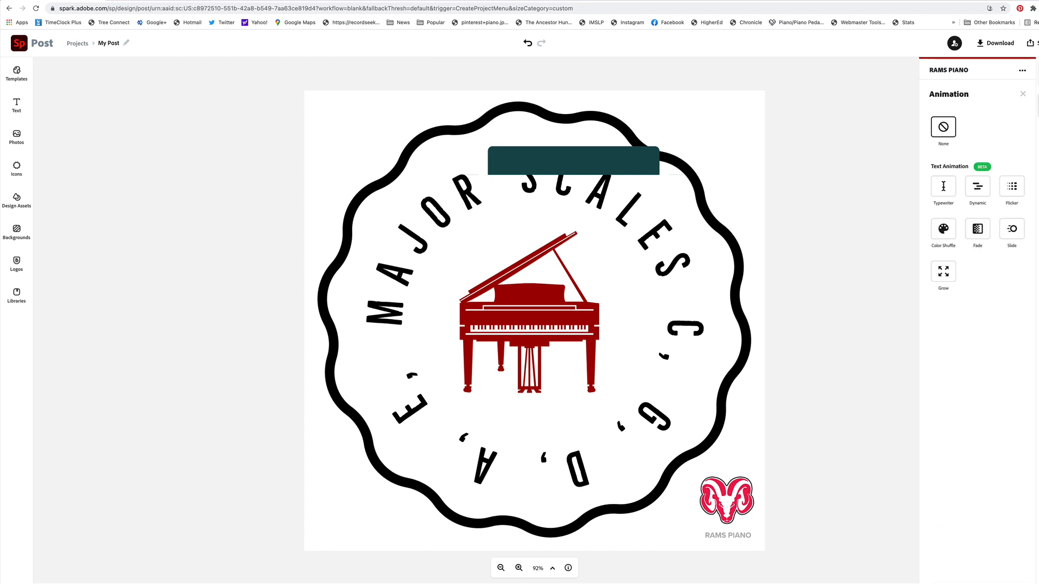
click(1038, 74)
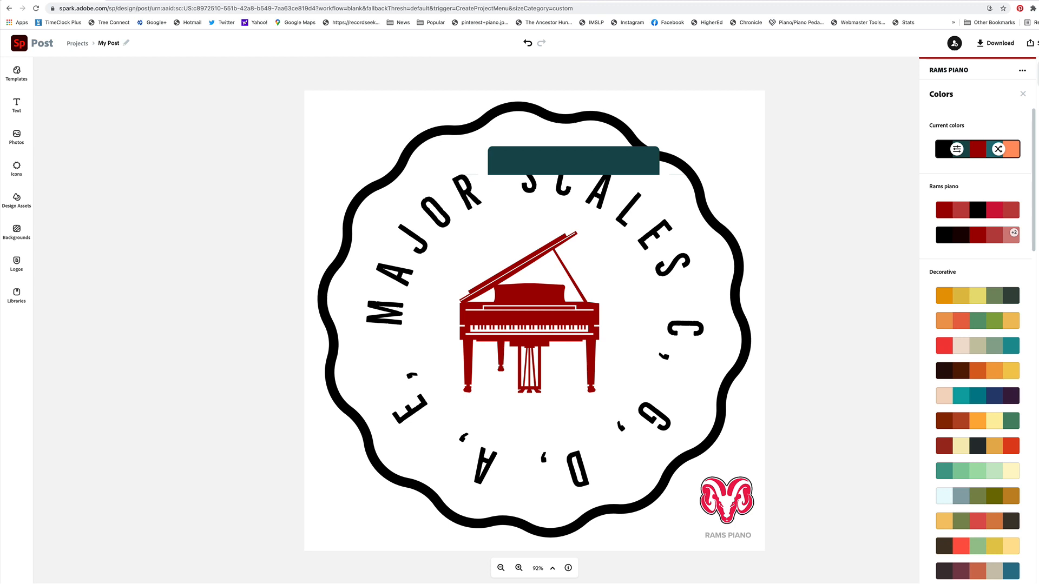
click(1021, 70)
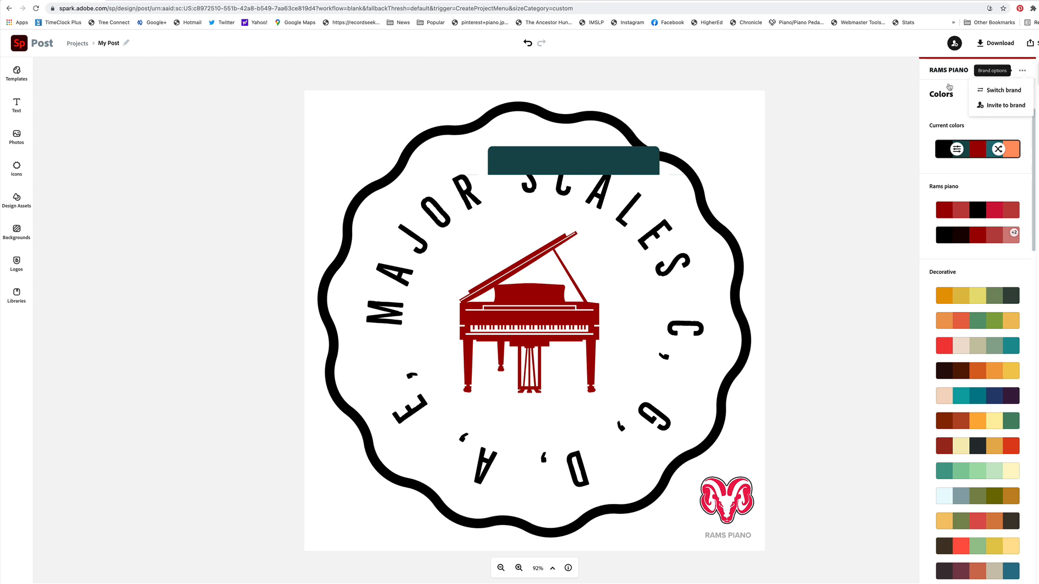
click(863, 111)
Try the ribbon banner at the bottom of the layer order and return it to the top
click(555, 162)
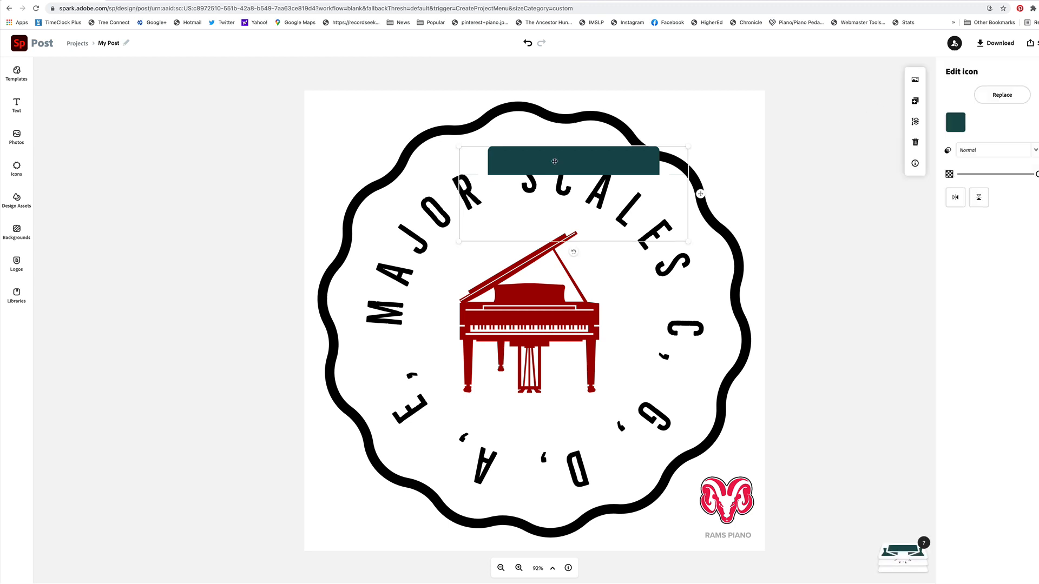
right_click(555, 163)
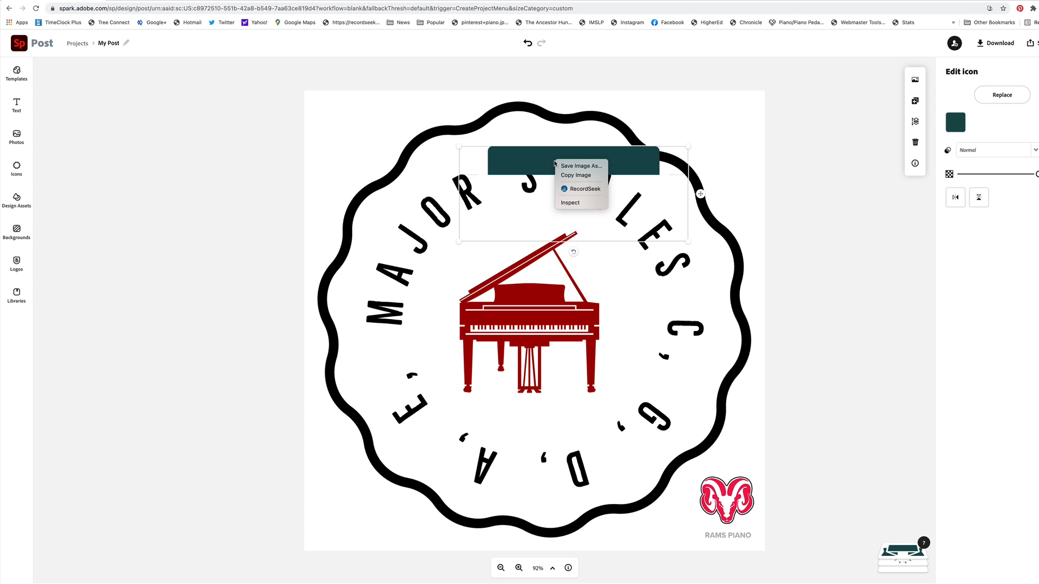
click(555, 163)
click(914, 121)
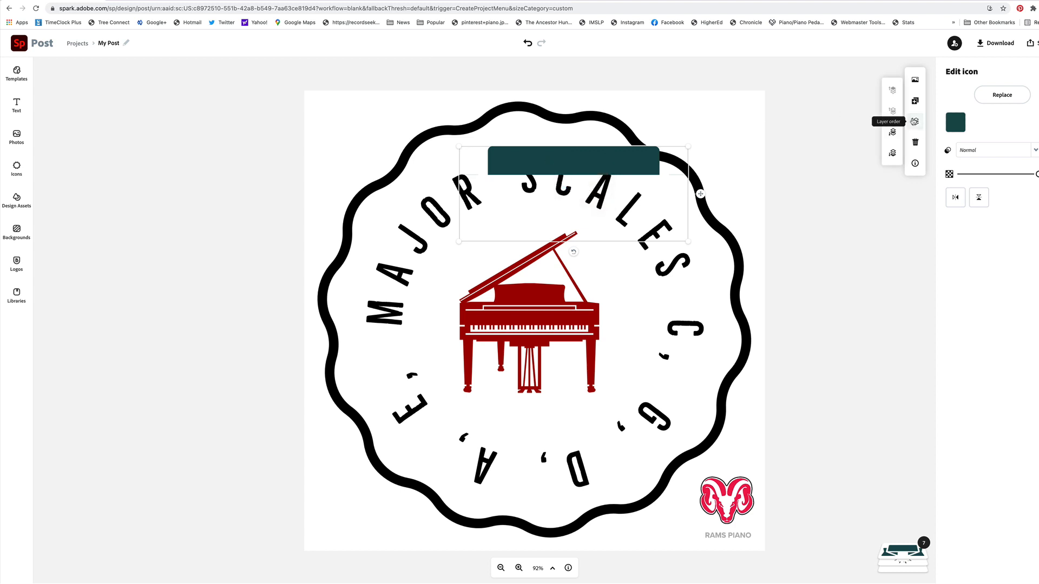
click(892, 155)
click(892, 112)
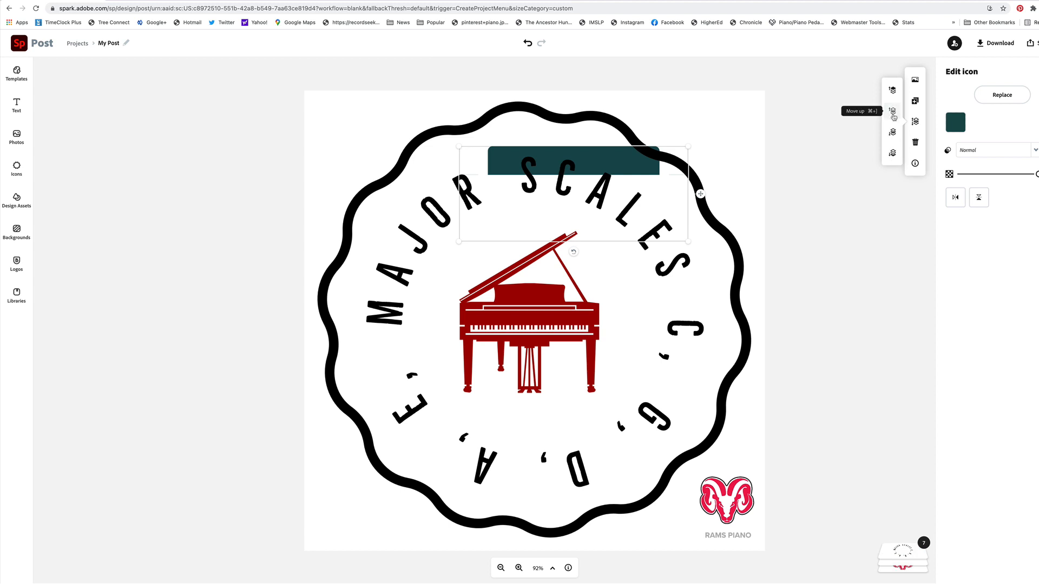
click(892, 90)
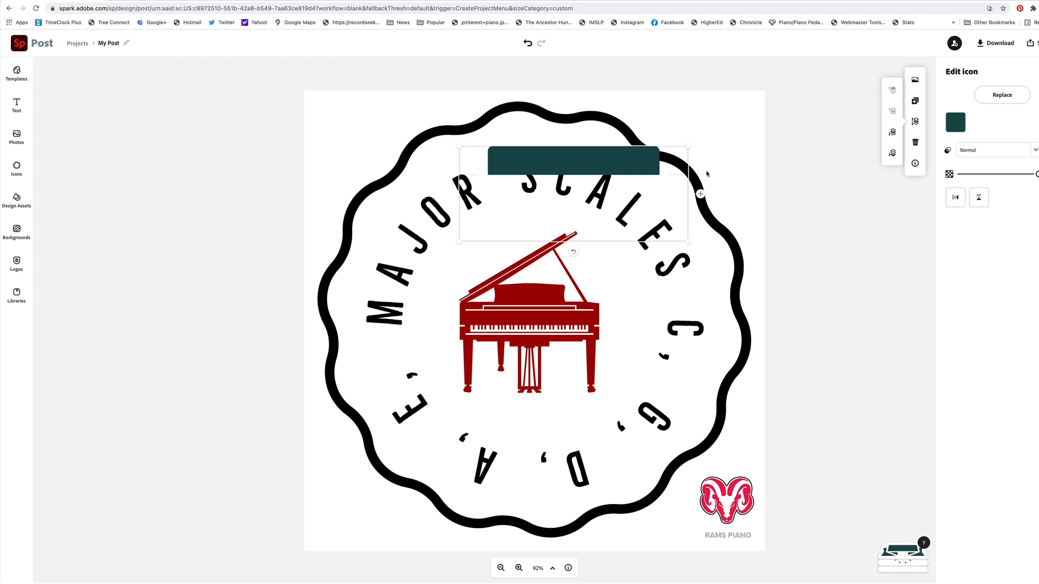
Delete the dark green ribbon banner from the badge design
drag(651, 167, 607, 144)
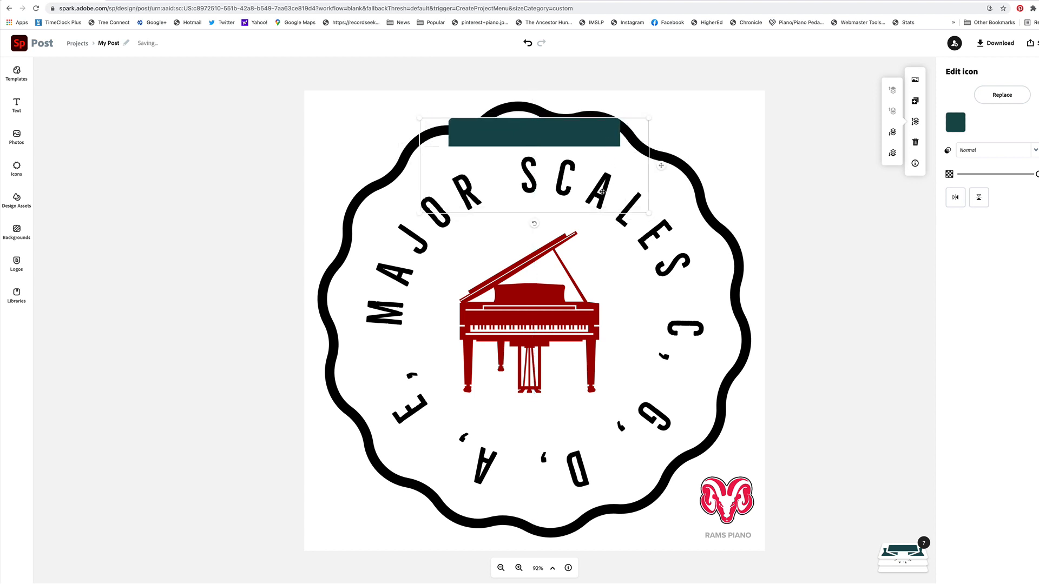
key(Delete)
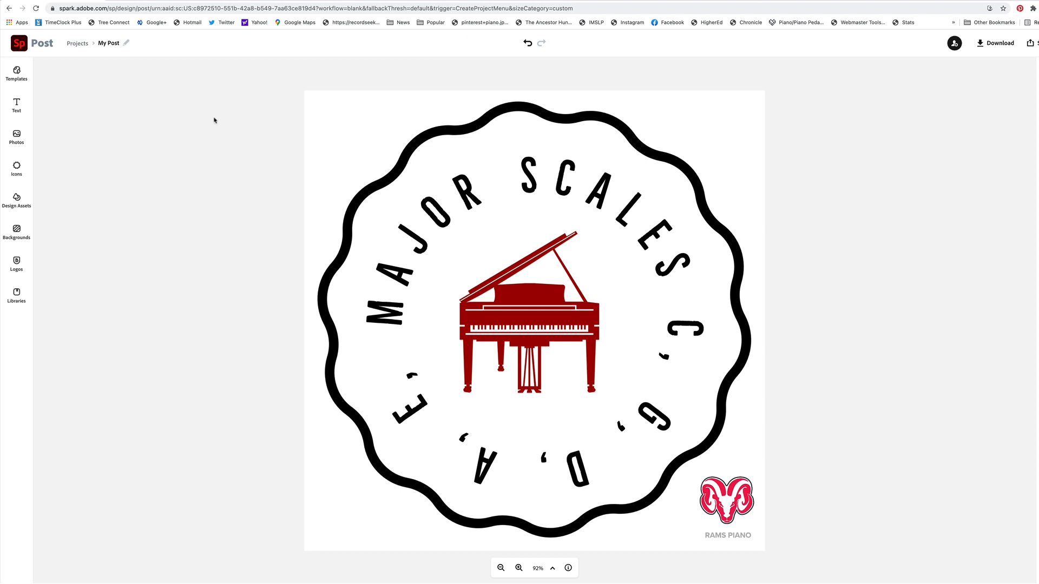
Search the icons for "trophies", try the outlined trophy cup on the badge and undo its placement
click(17, 169)
double_click(89, 93)
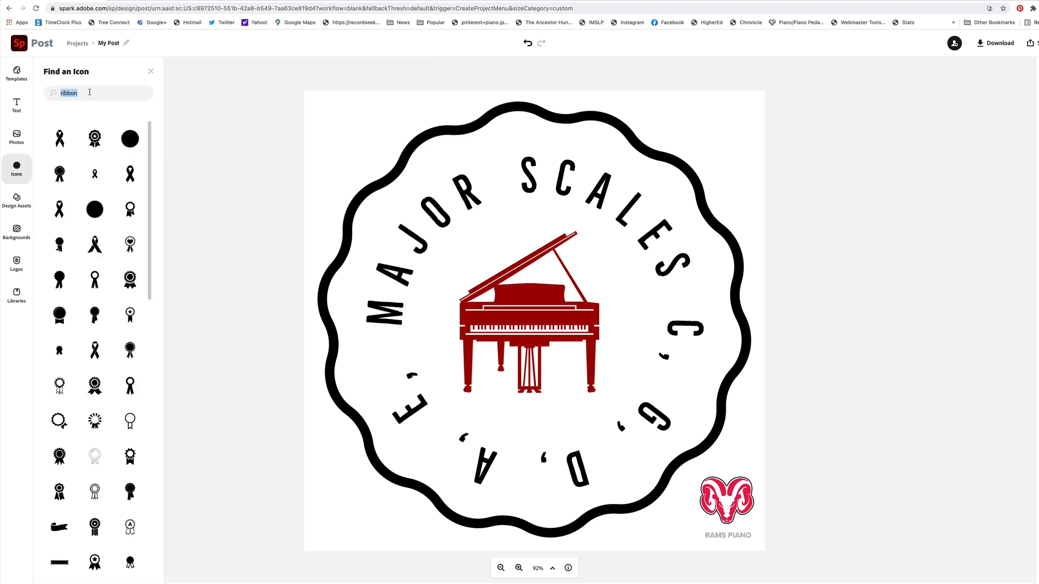
text(trophies)
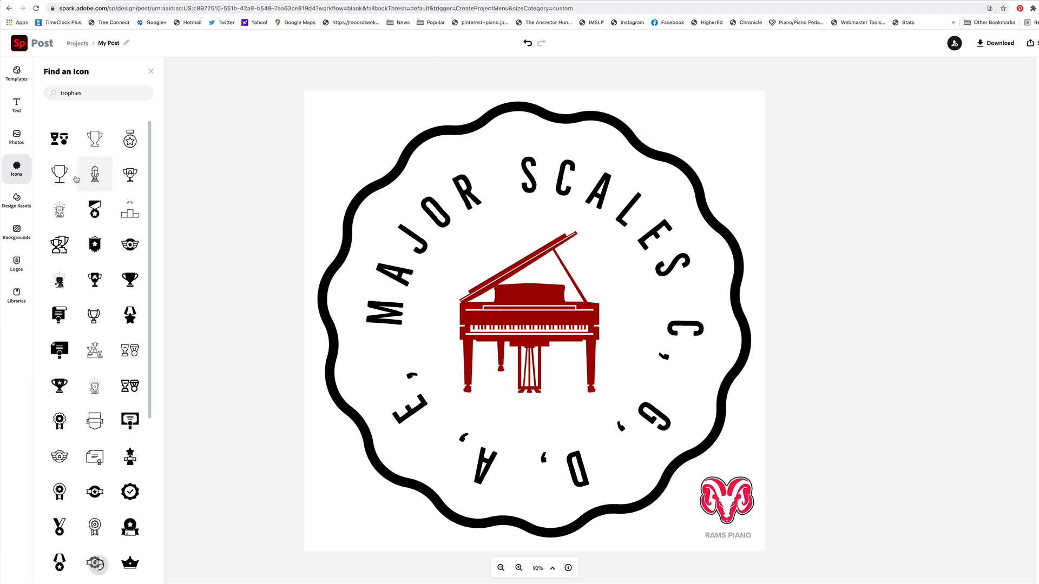
click(94, 137)
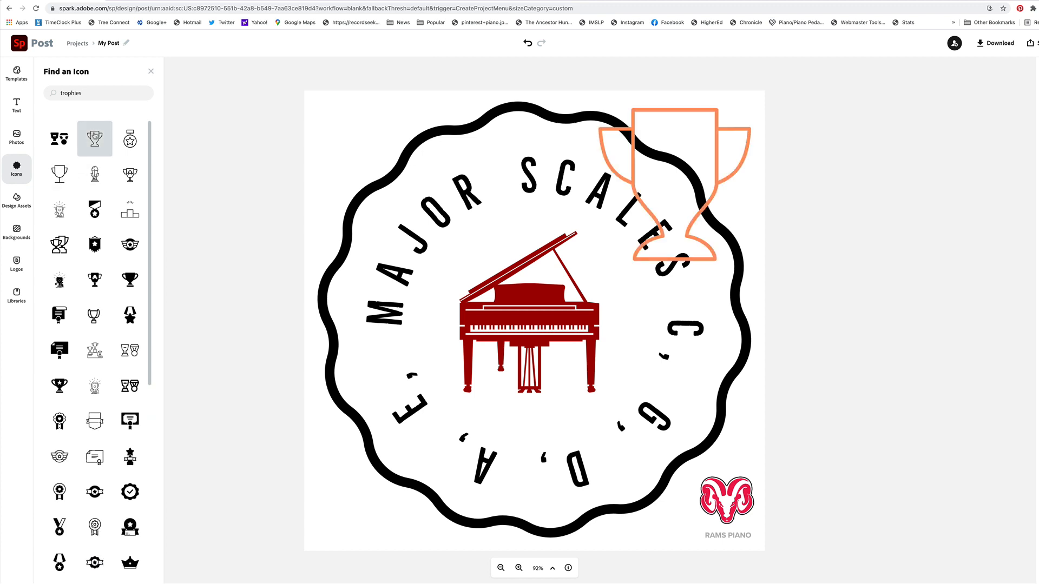
key(ctrl+z)
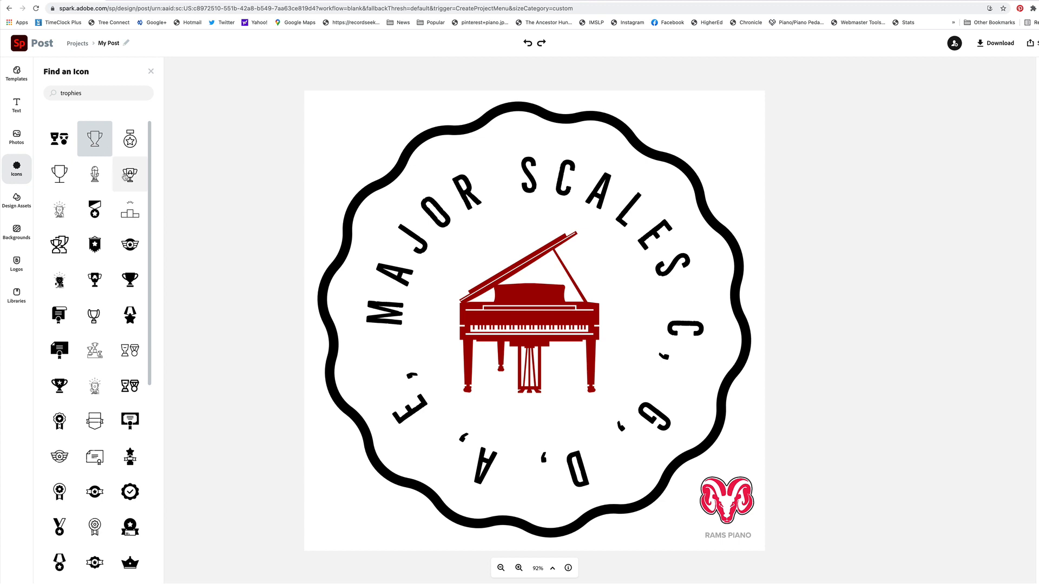
Search the icons for "award" and look through the results for a suitable badge decoration
double_click(89, 93)
text(aw)
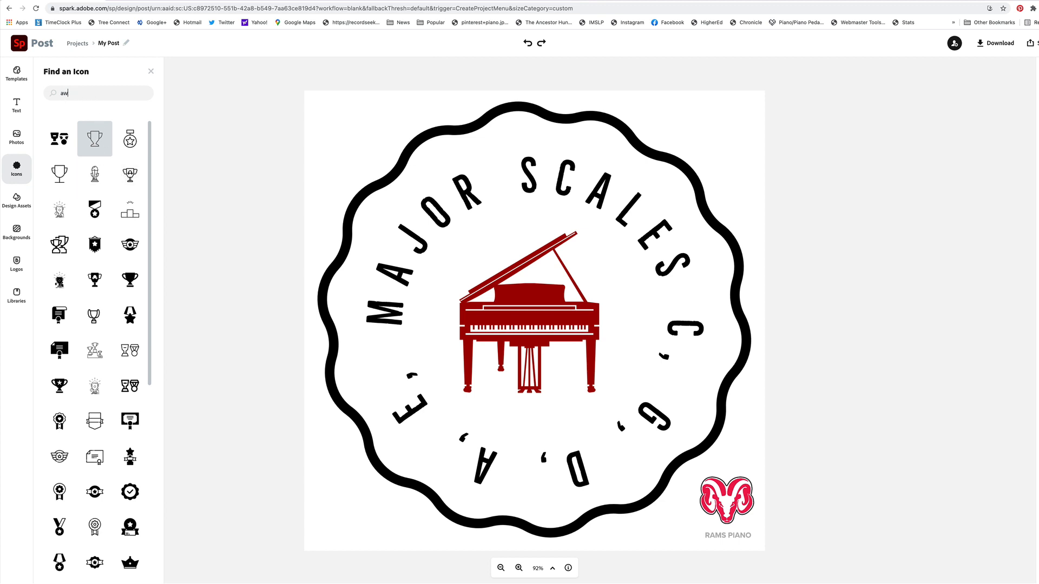
text(ard)
key(Return)
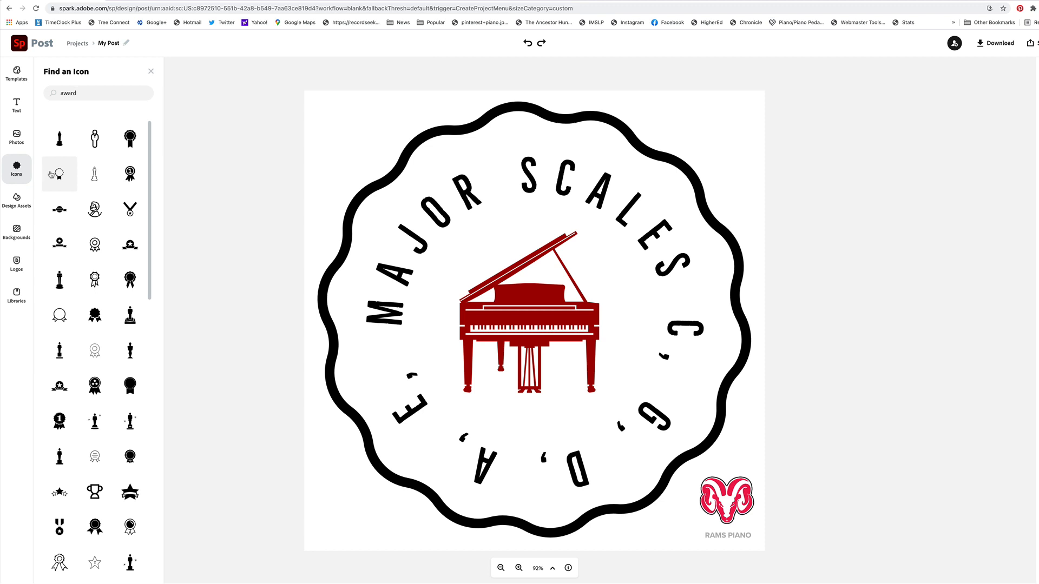
scroll(95, 202, down, 3)
scroll(95, 201, down, 10)
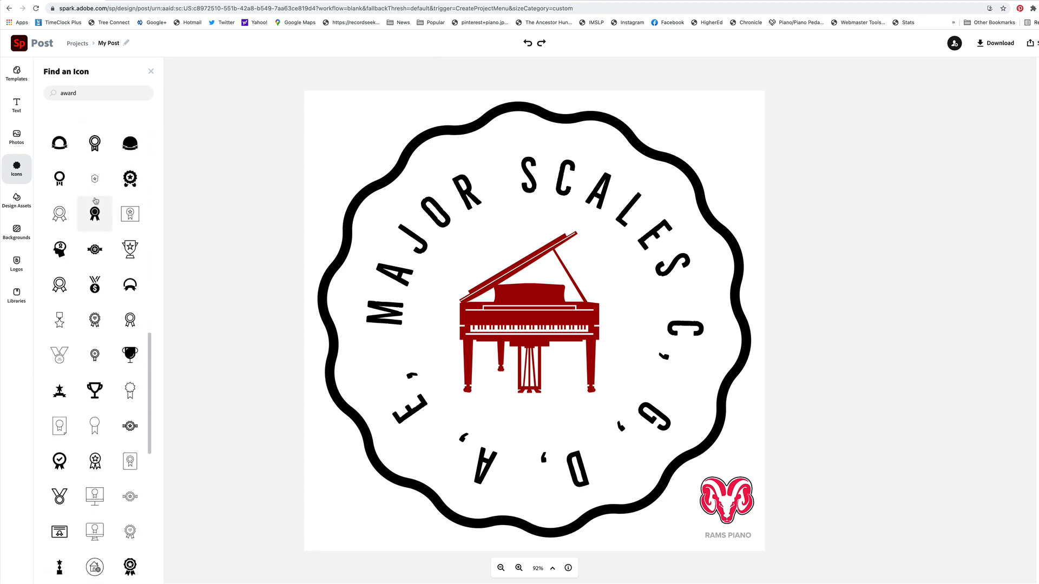
scroll(95, 202, down, 5)
scroll(96, 201, down, 10)
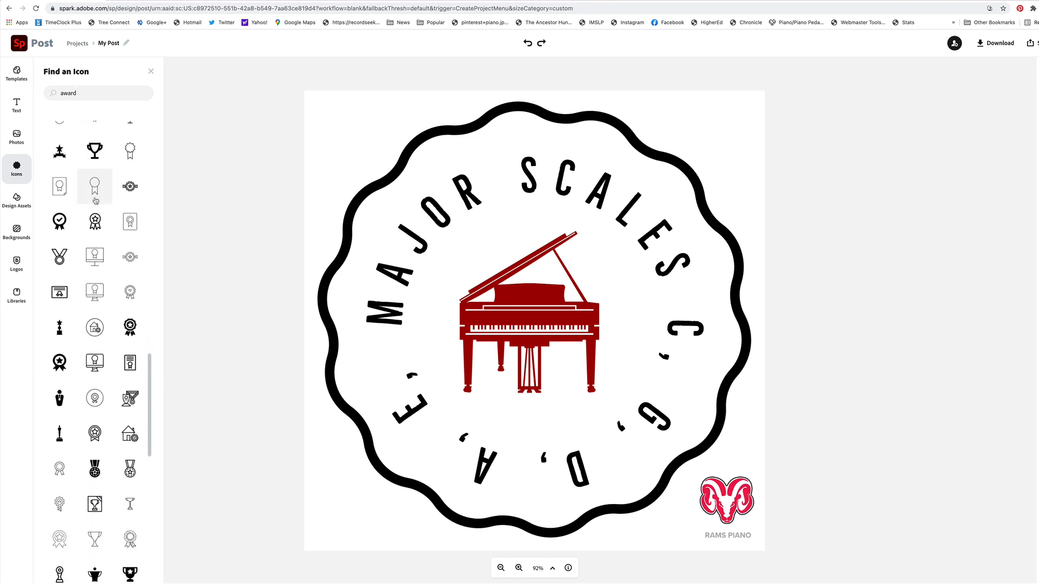
click(215, 194)
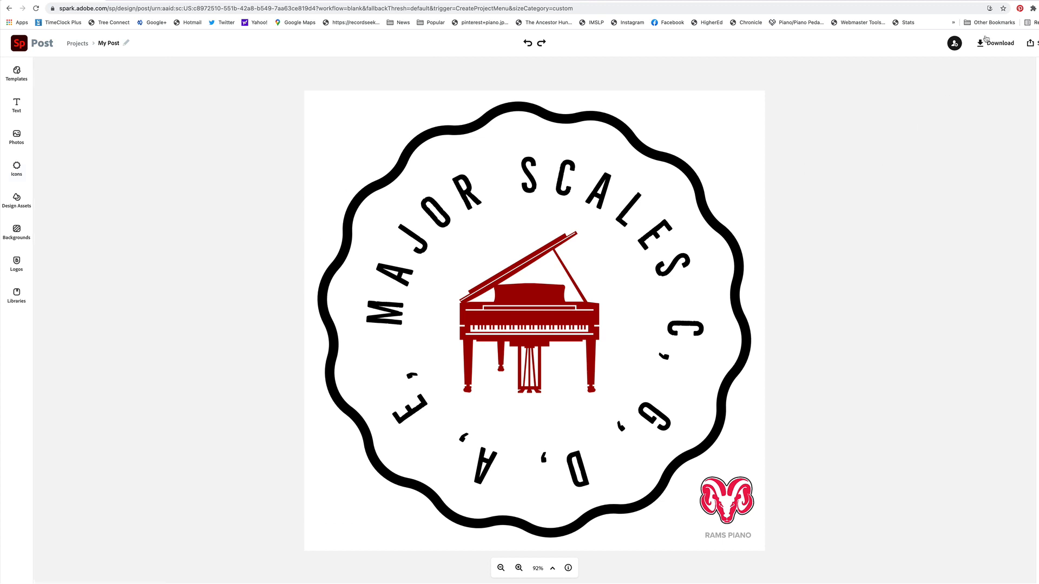
Download the badge graphic as a PNG with a transparent background
click(995, 44)
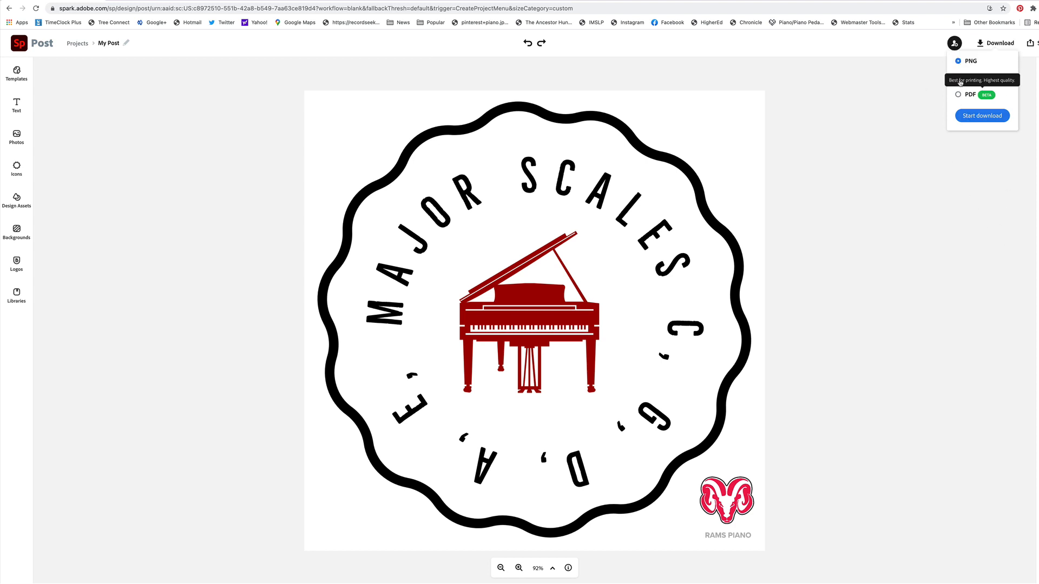
click(957, 80)
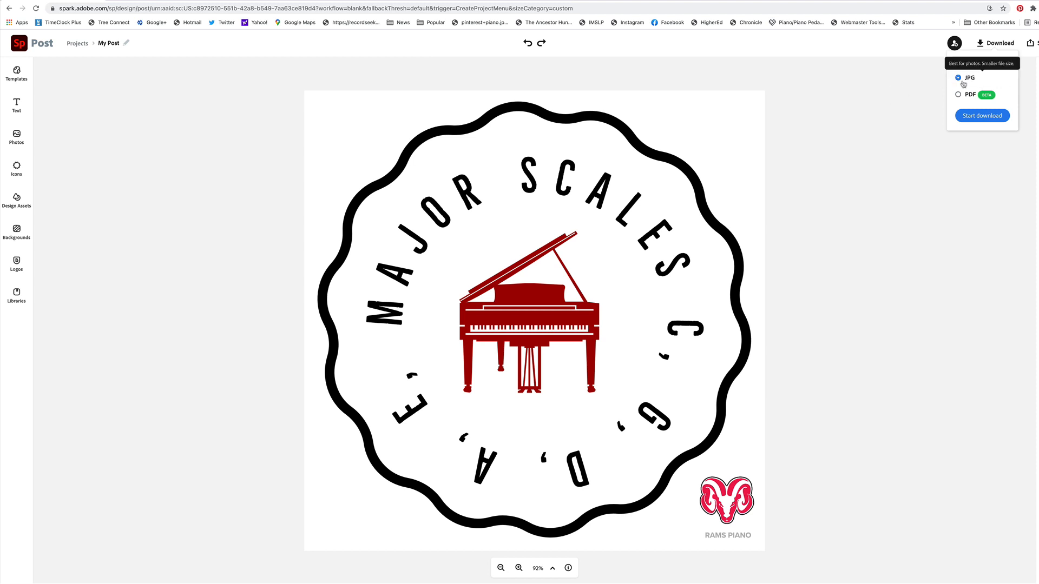
click(964, 63)
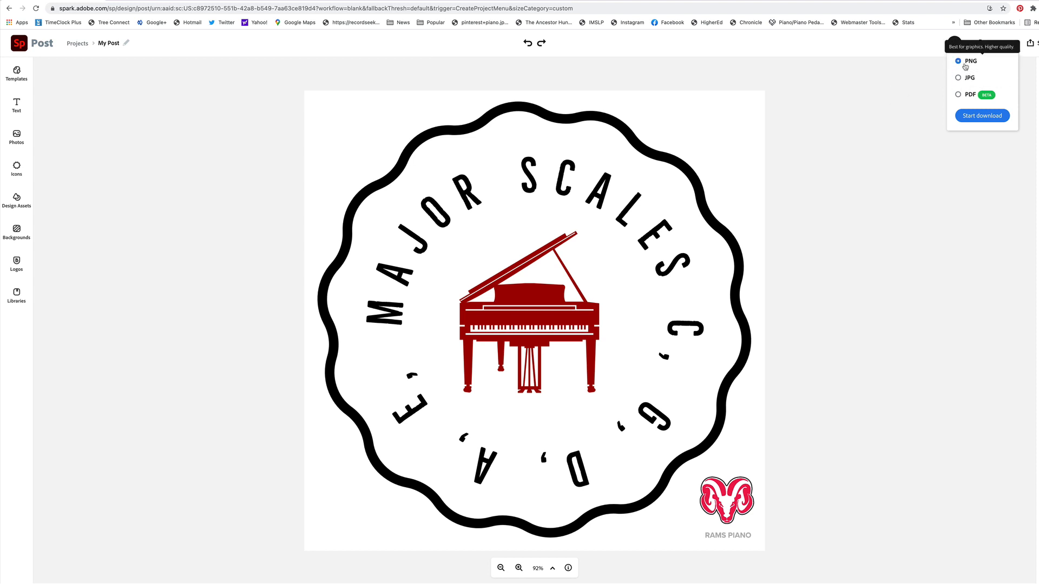
click(977, 116)
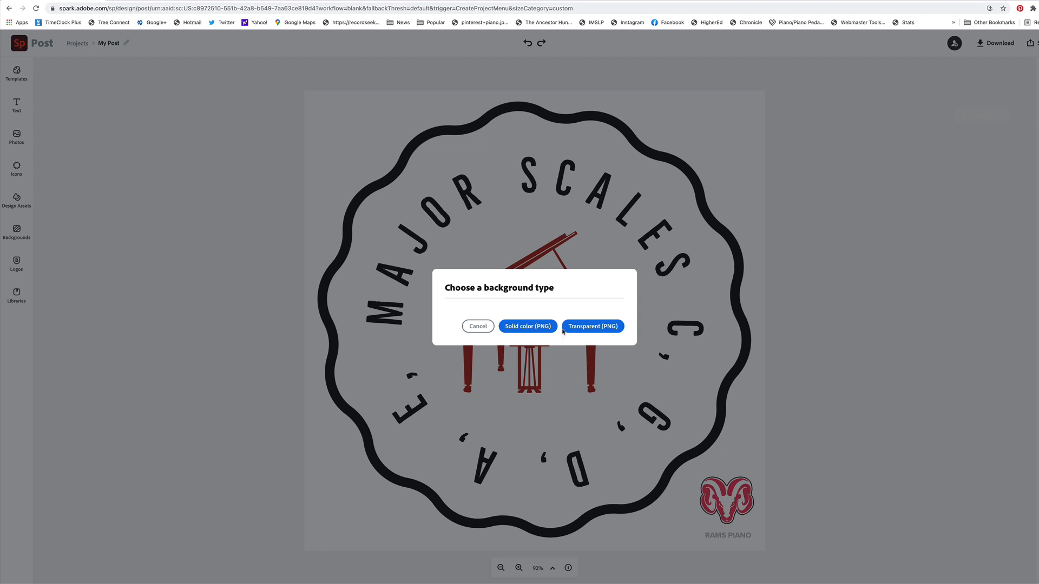
click(581, 327)
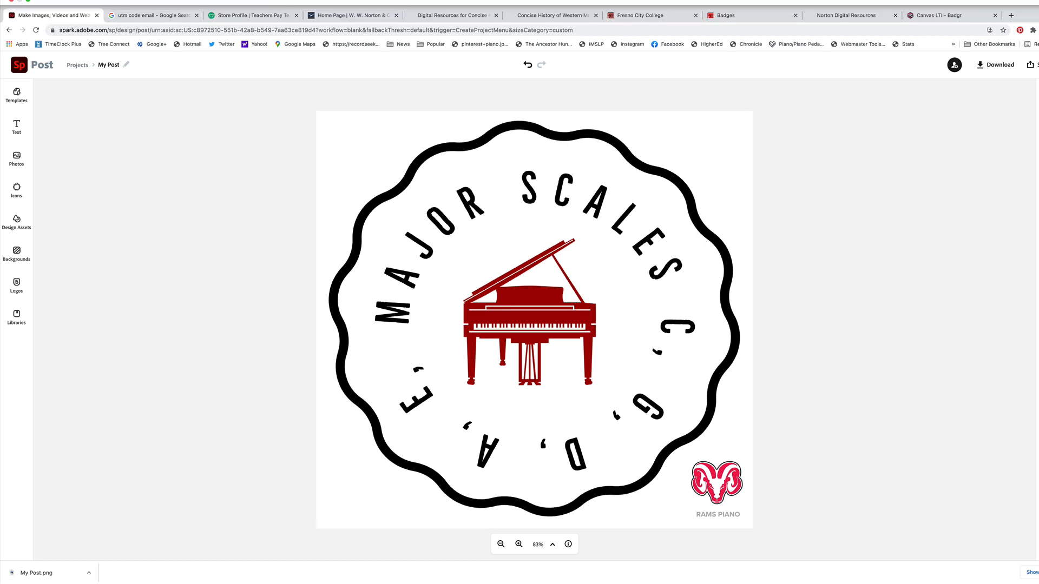
click(754, 19)
click(931, 15)
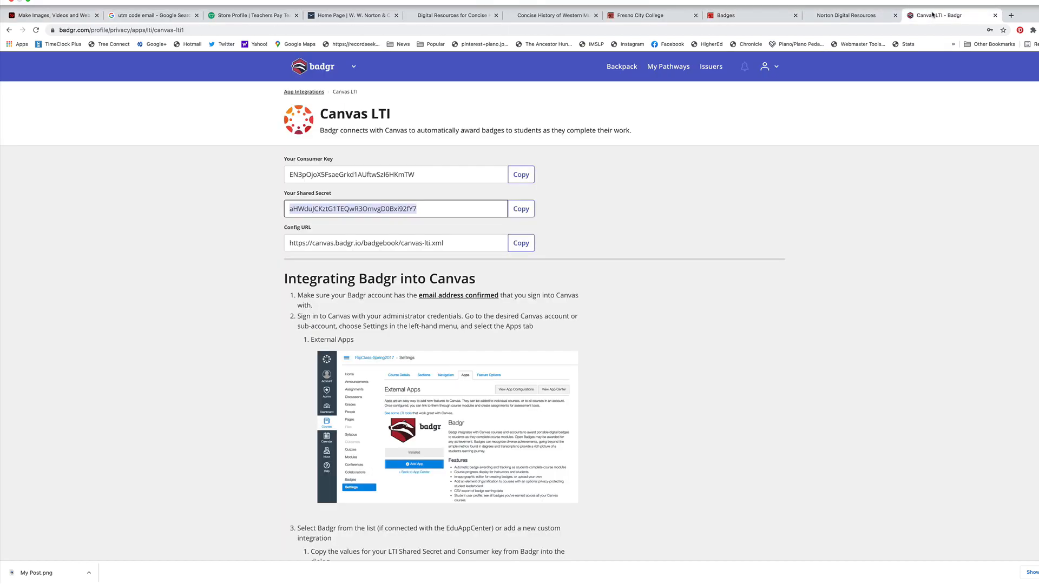
click(738, 19)
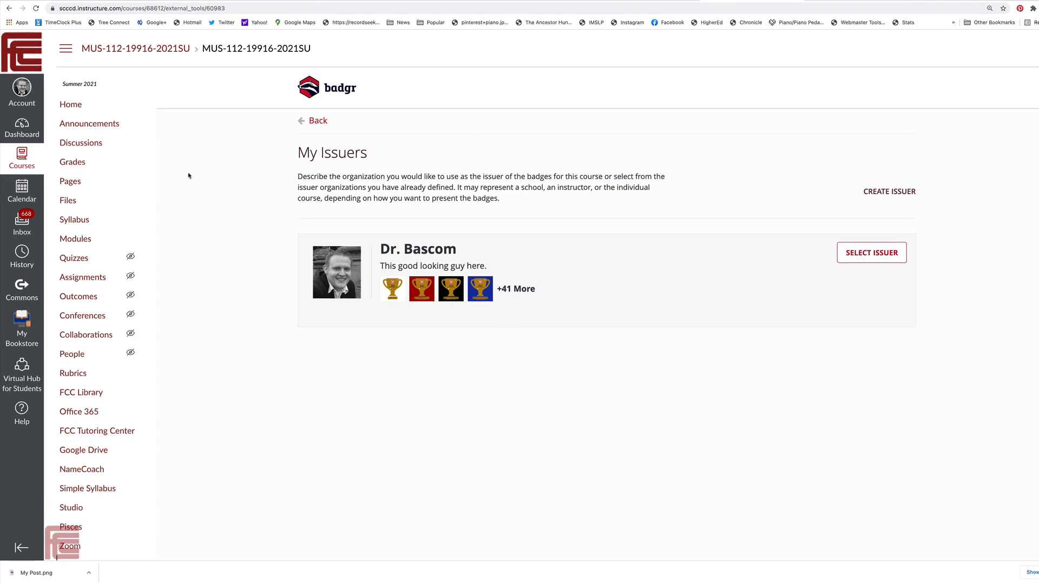
click(71, 242)
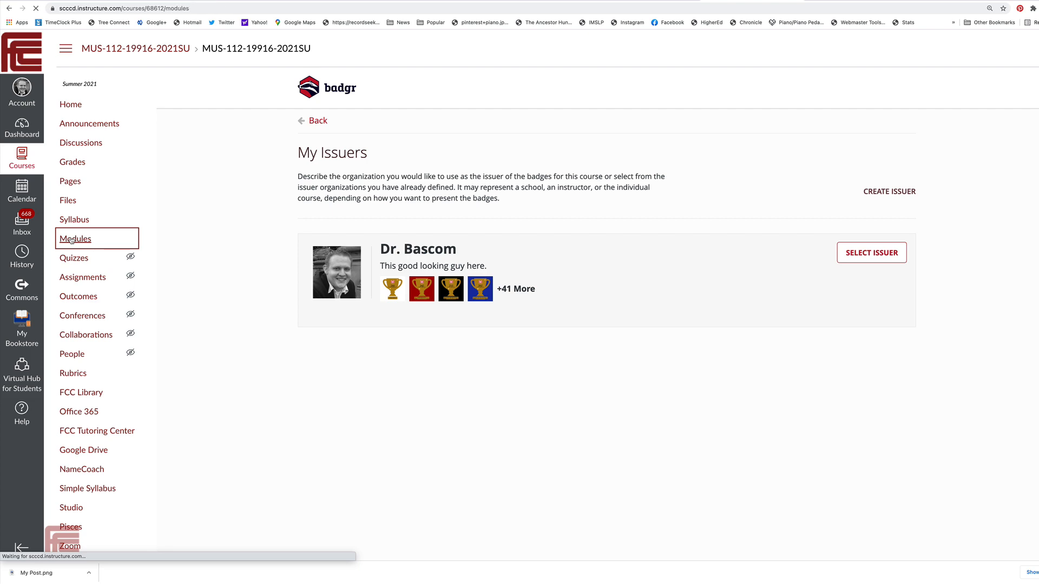
scroll(403, 244, down, 7)
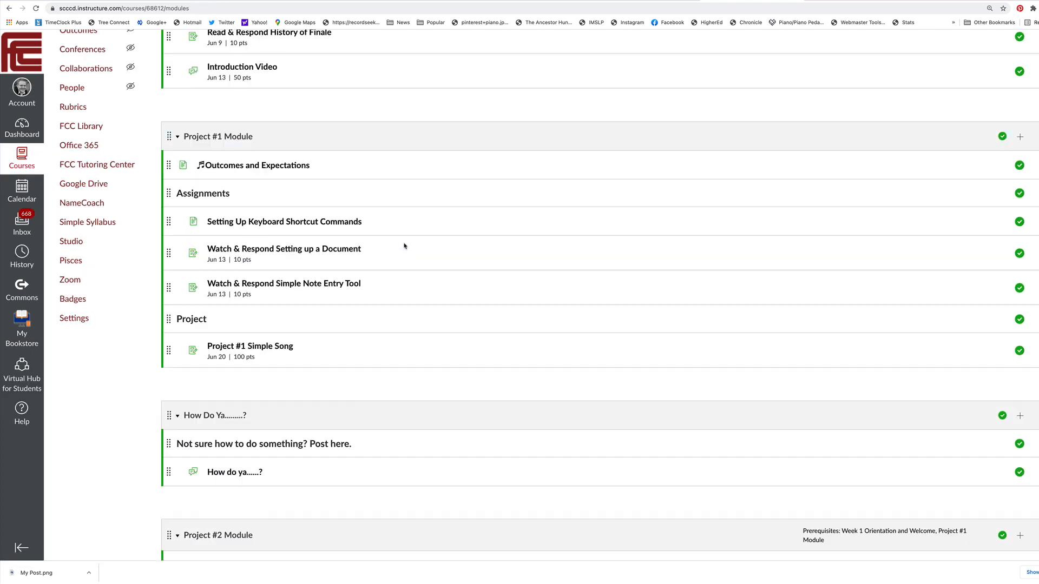
scroll(403, 243, up, 7)
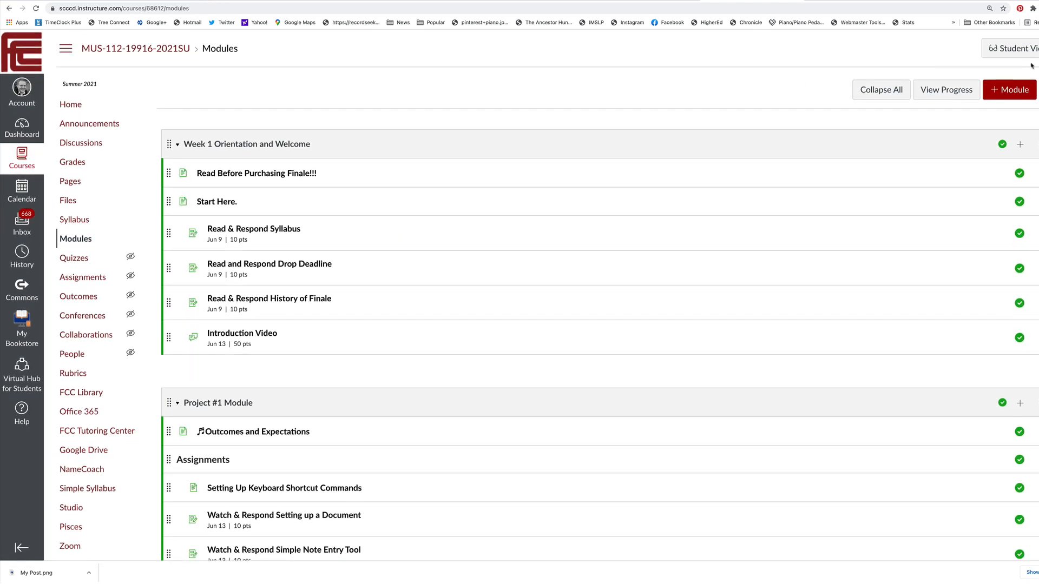
Add a new module named "Badgr Test" to the course
click(1020, 91)
click(452, 240)
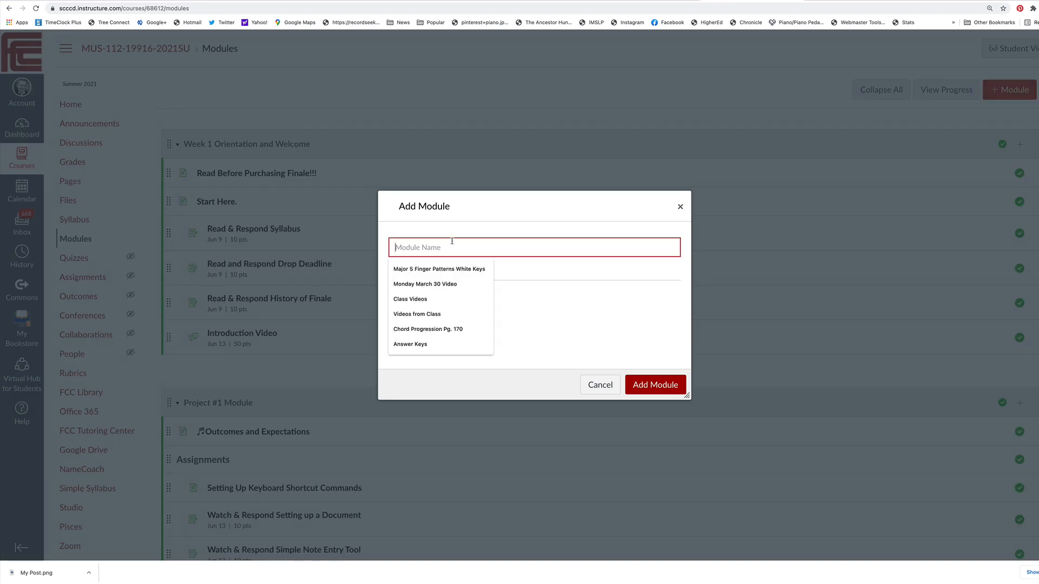
text(Badgr Test)
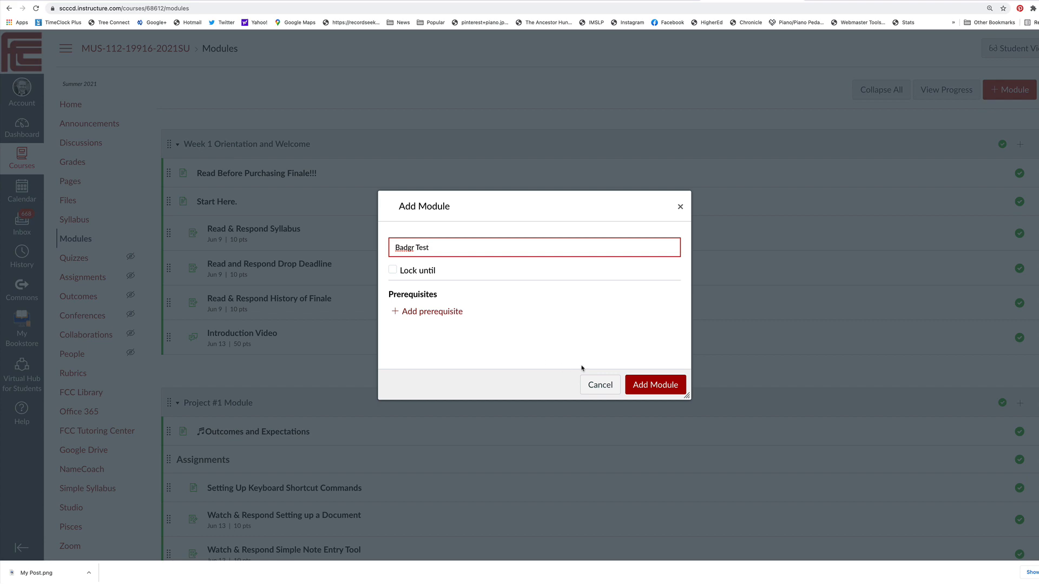
click(655, 384)
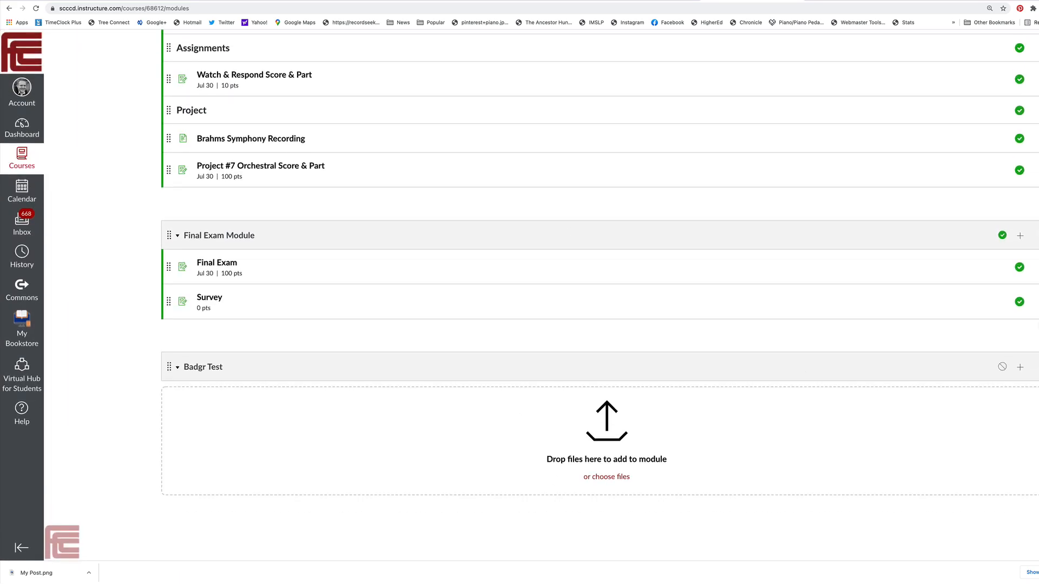
Create a new assignment named "Major Scales" in the Badgr Test module
click(1020, 370)
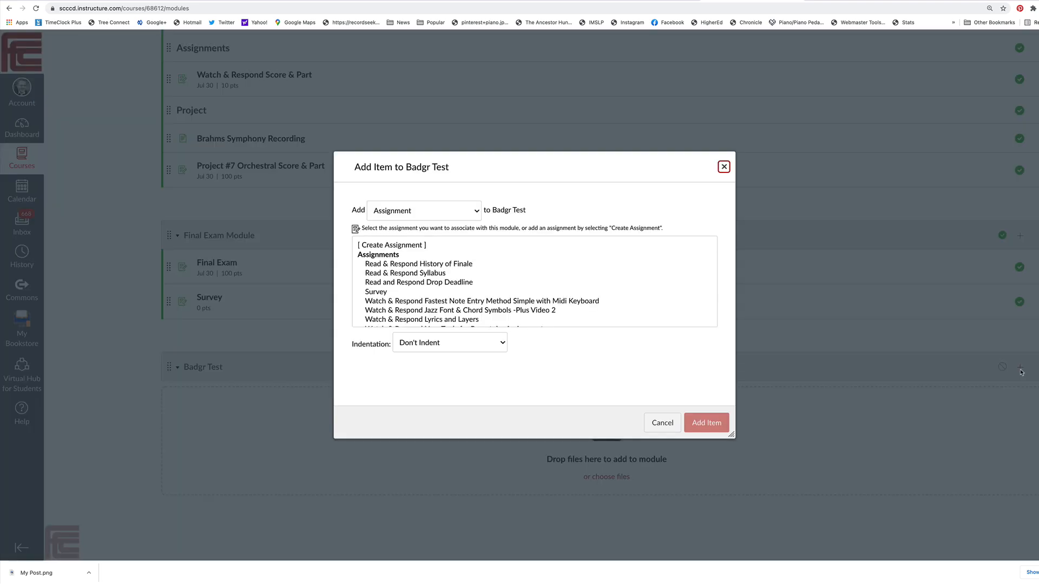
click(399, 245)
click(456, 344)
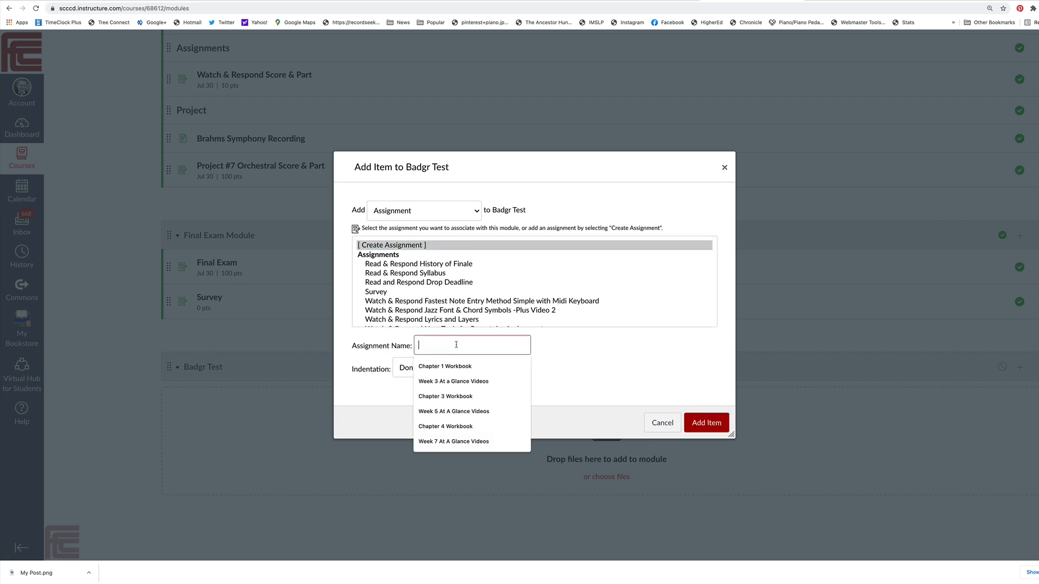
text(Major Scales)
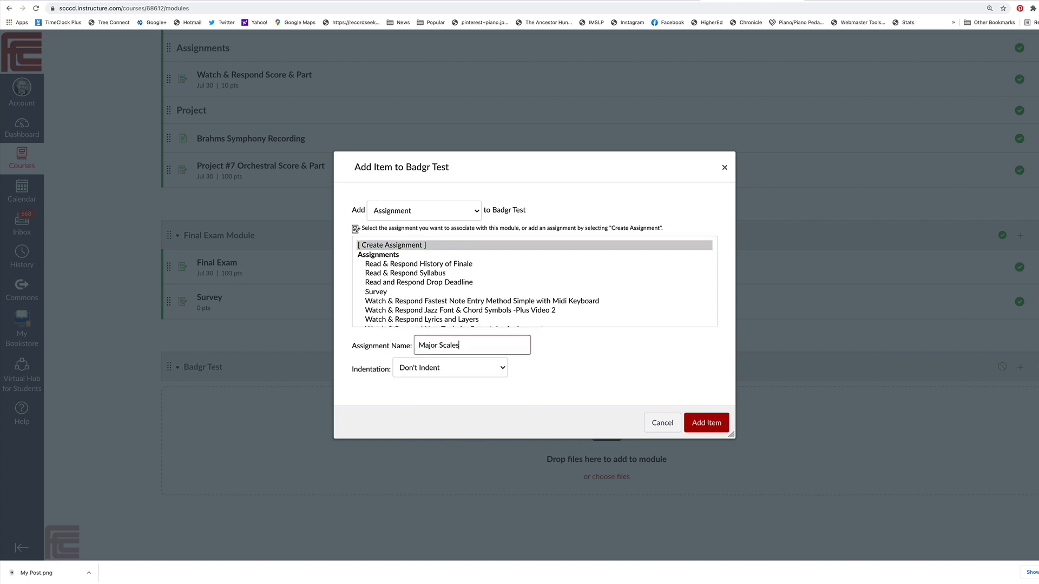
click(715, 424)
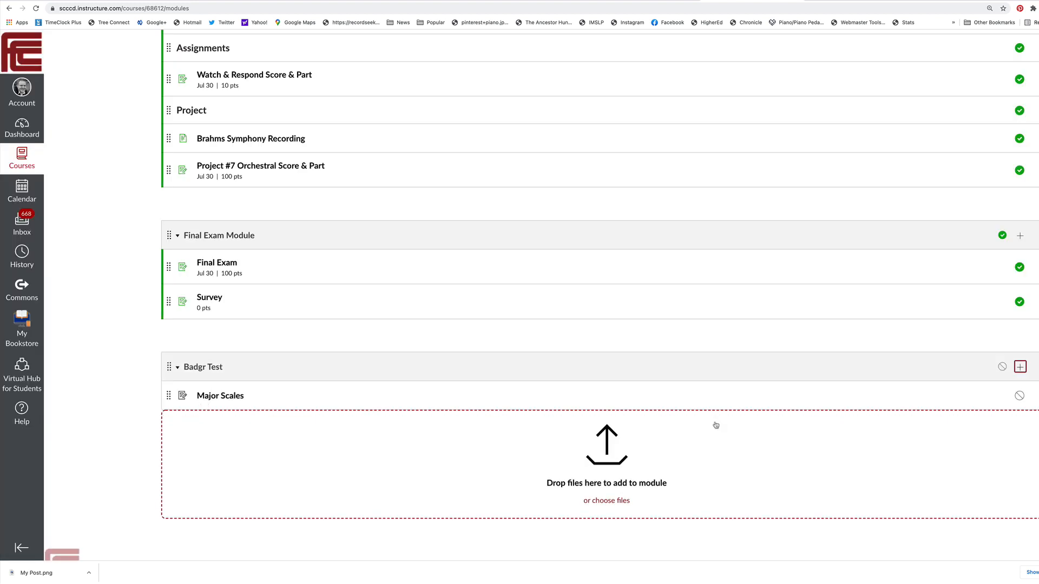
Add a requirement for the Major Scales assignment to the Badgr Test module, with students having to complete one of the requirements
click(1037, 370)
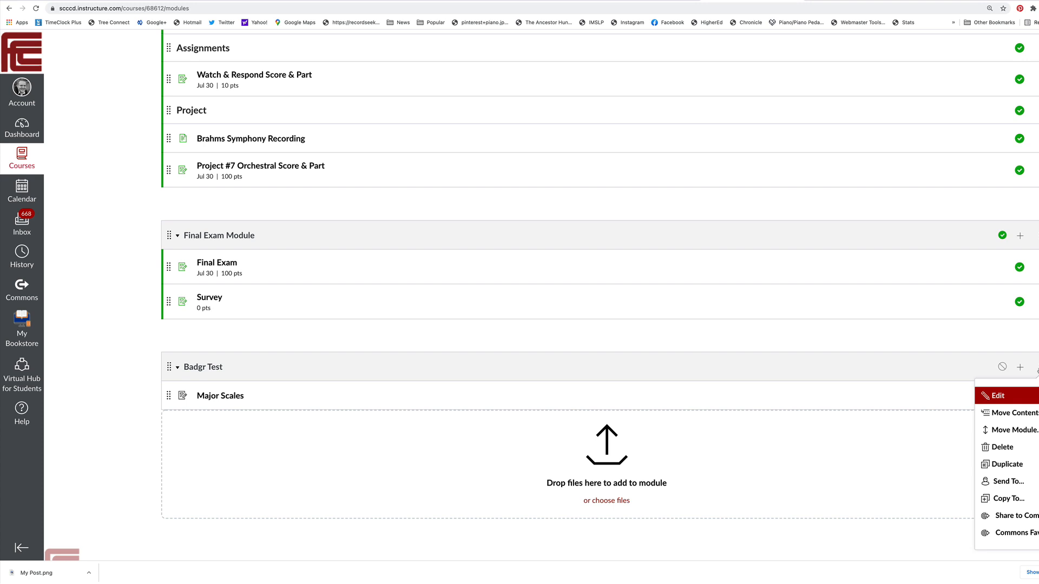
click(1002, 397)
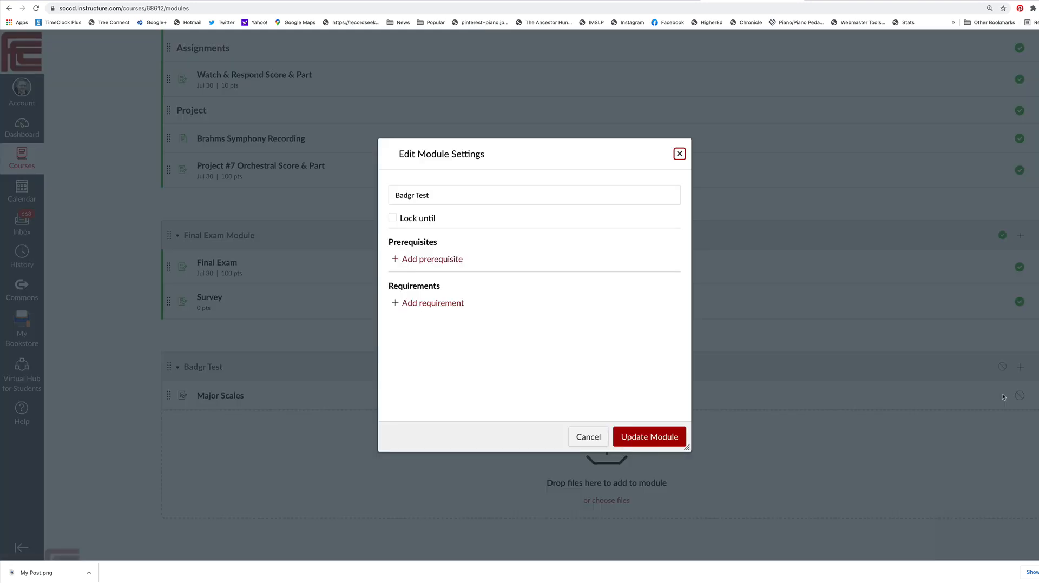
click(421, 305)
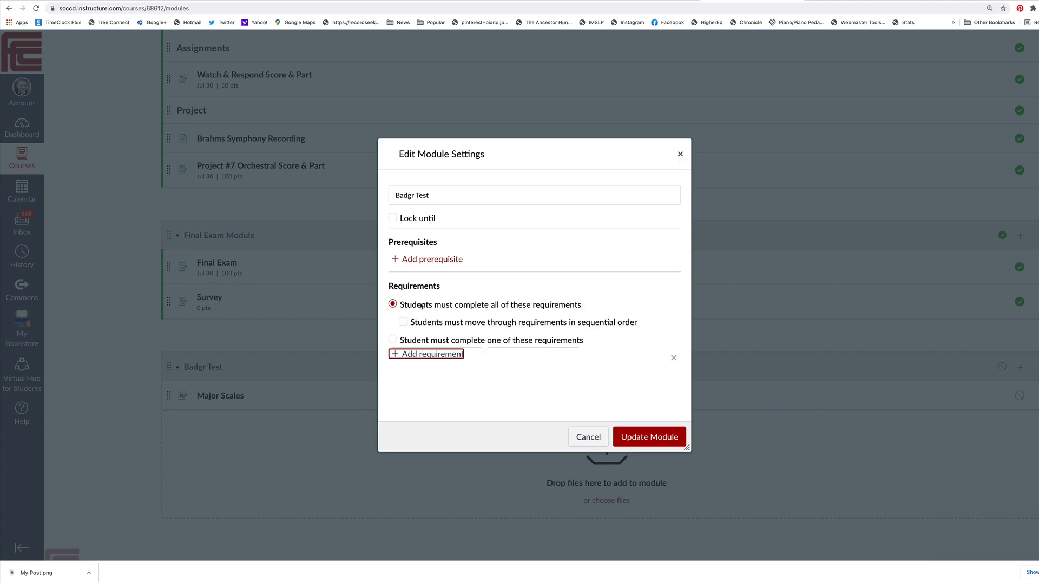
click(394, 340)
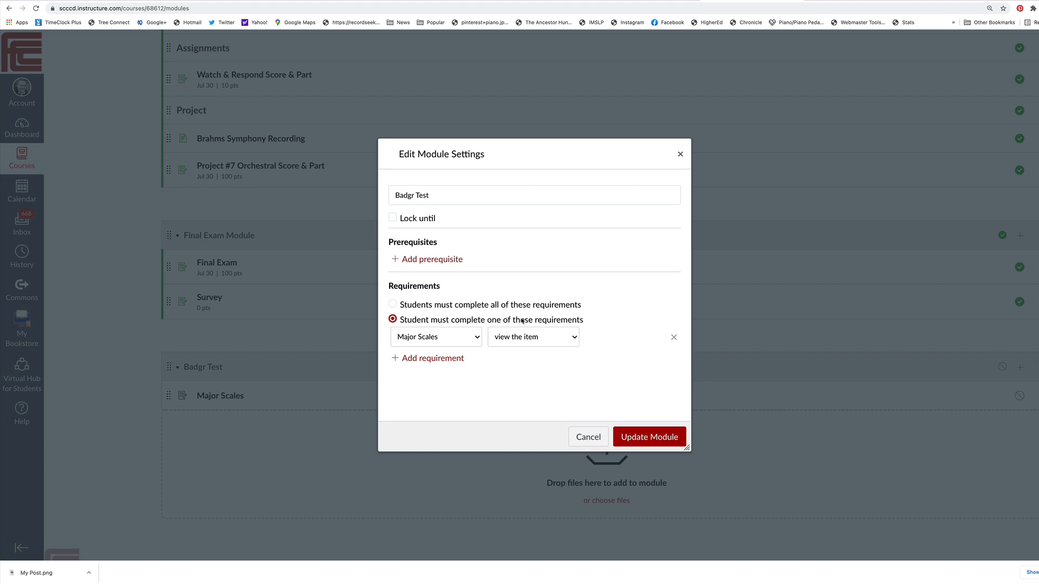
click(461, 339)
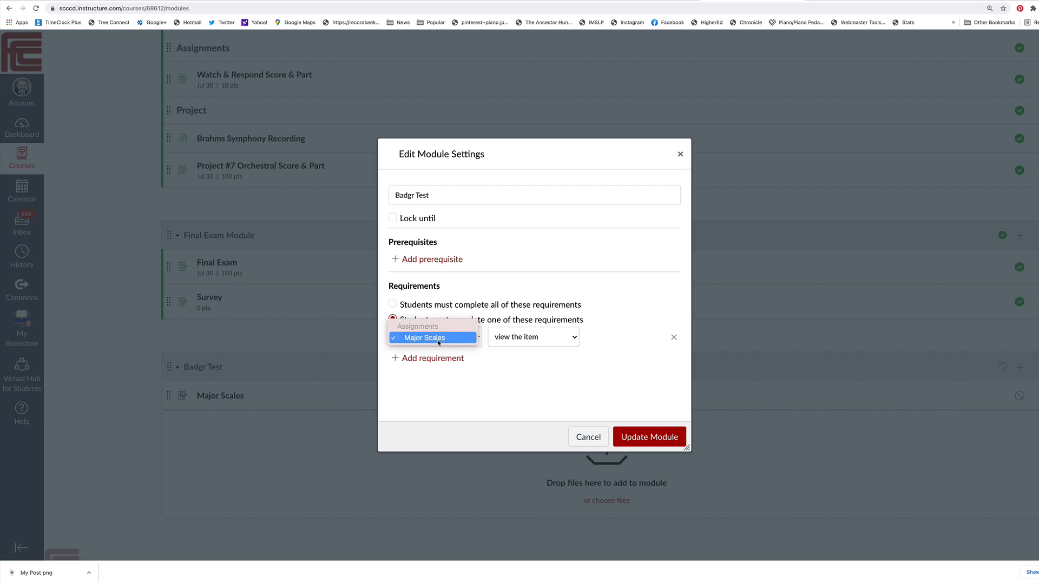
click(438, 342)
Set the Major Scales requirement to a score of at least 50 and update the module
click(512, 336)
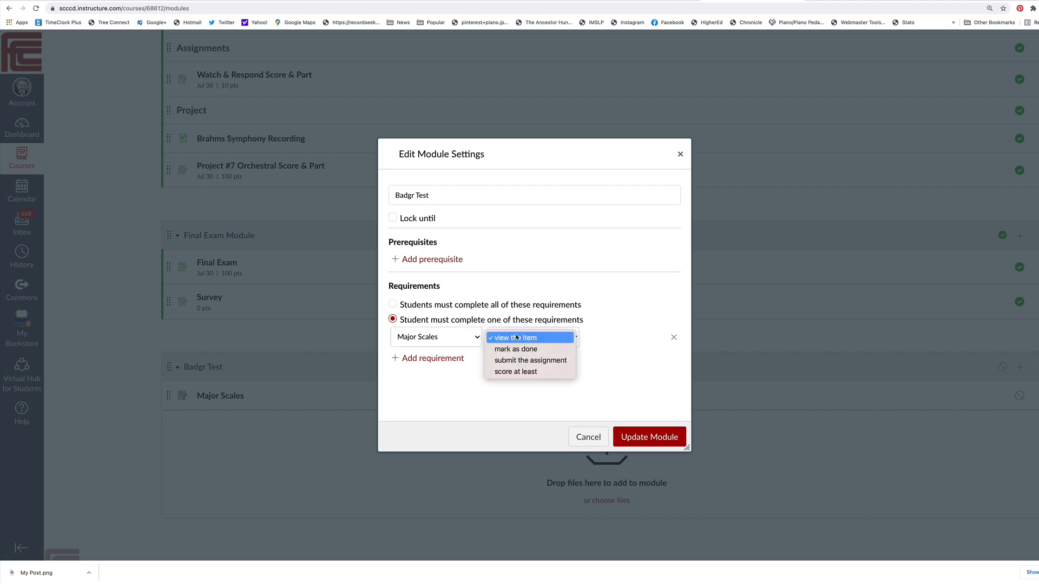
click(516, 372)
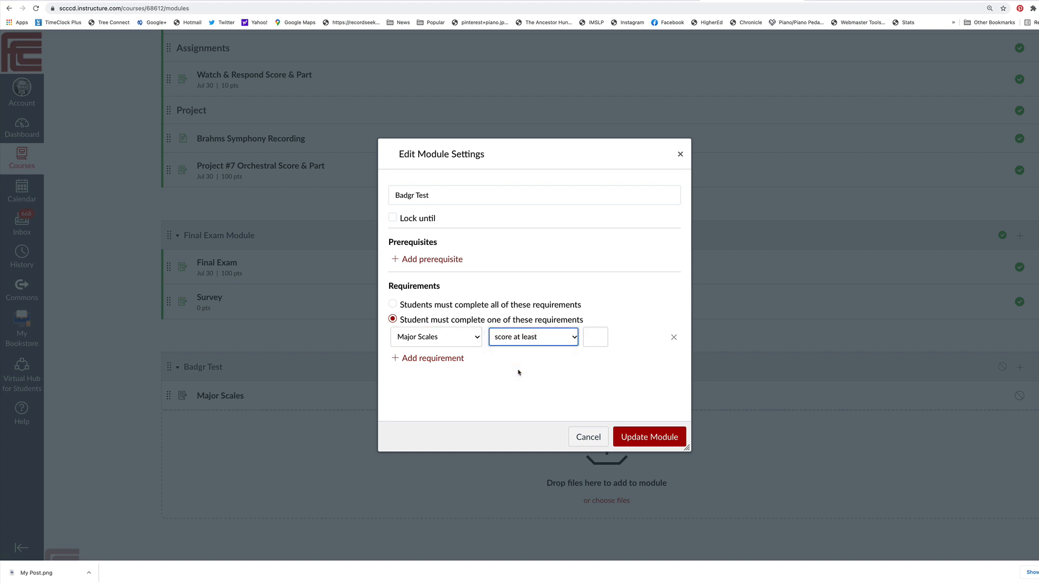
click(595, 338)
click(591, 358)
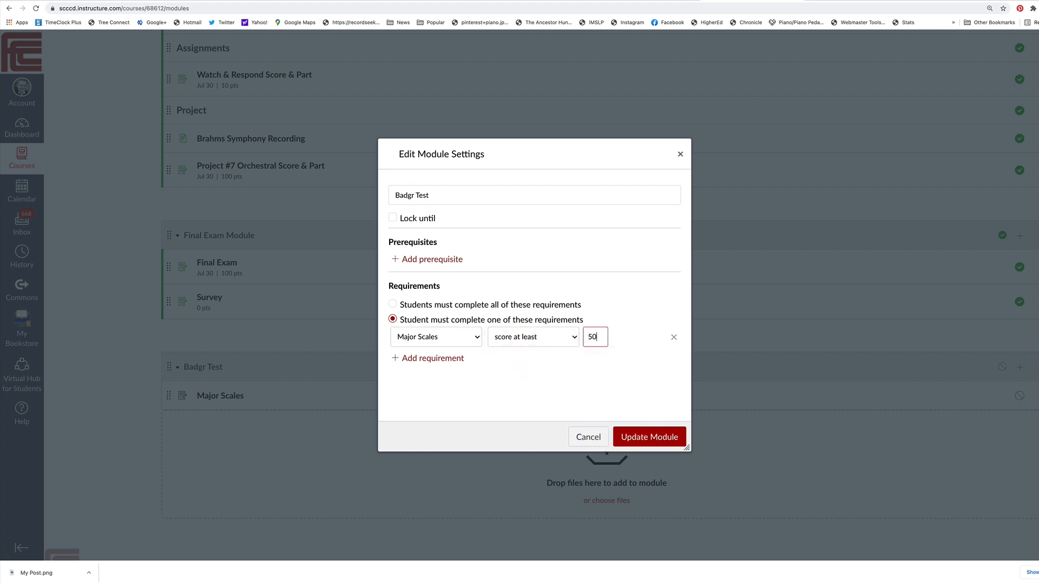
click(575, 380)
click(638, 438)
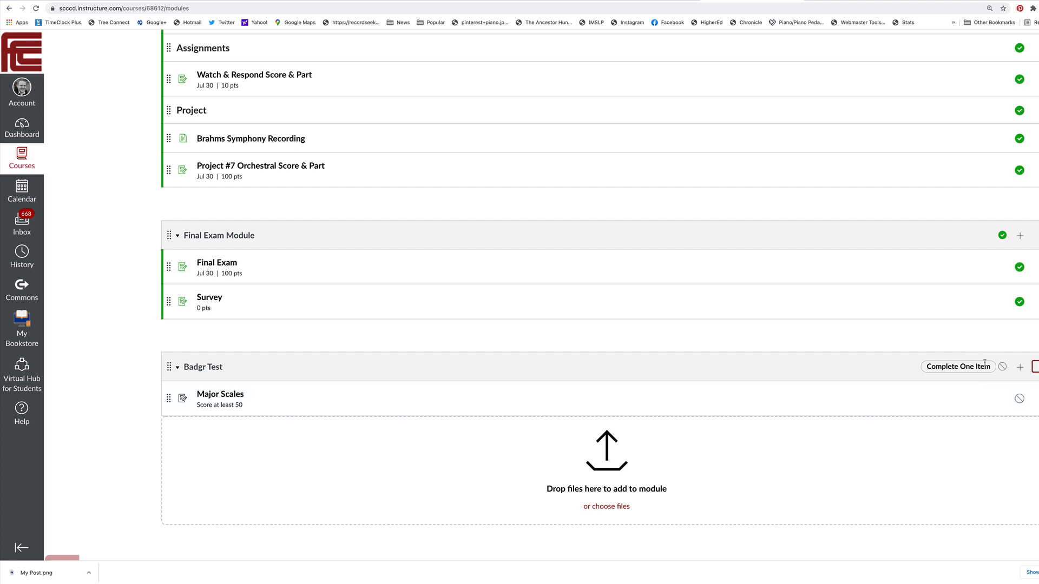
Switch to the Badgr site and start creating a new badge under the personal issuer
click(9, 9)
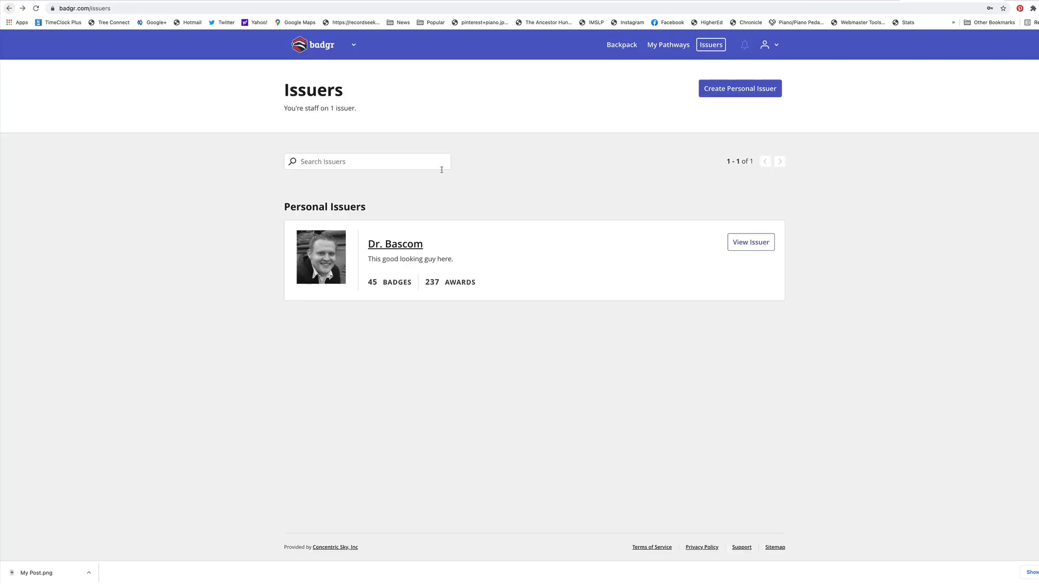
click(761, 242)
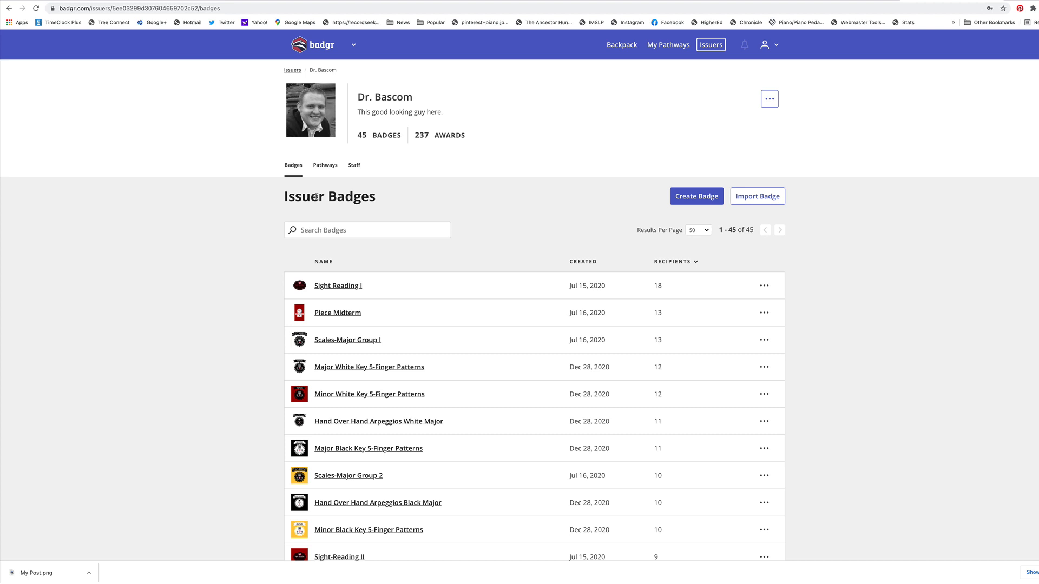
click(701, 198)
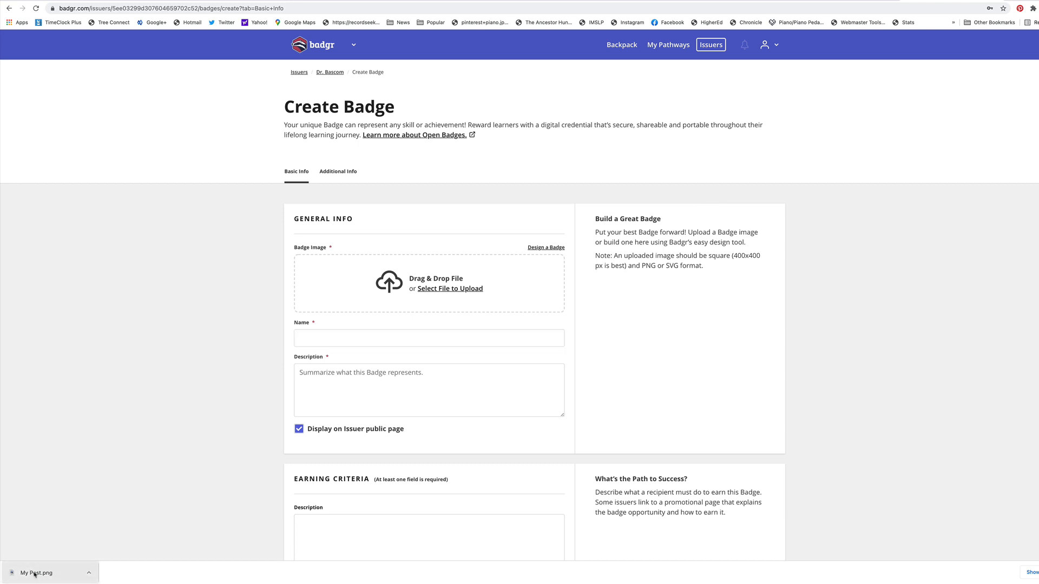
Upload the downloaded My Post.png as the badge image and name the badge "Major Scales Group 1"
drag(35, 572, 416, 287)
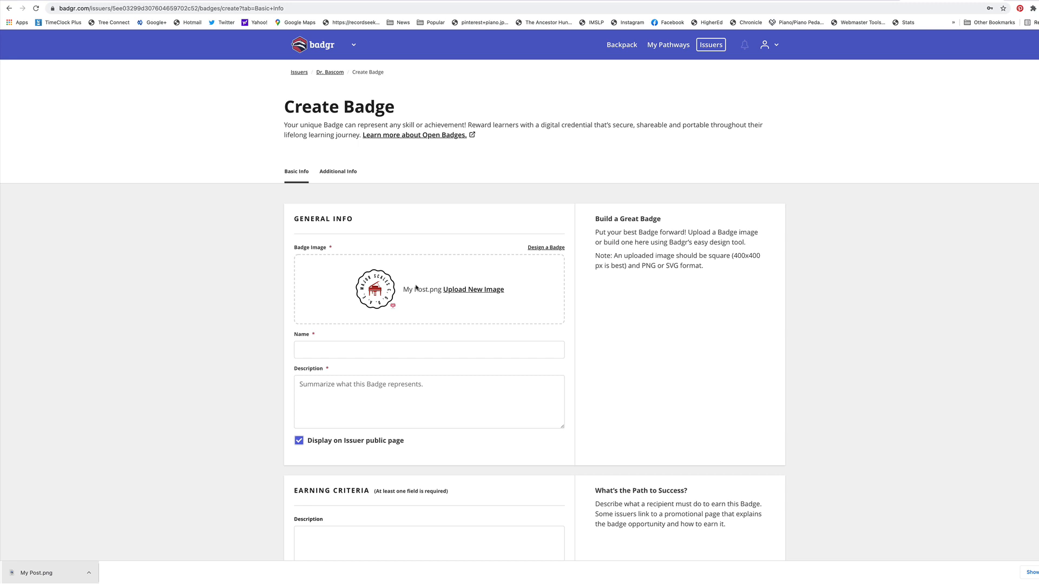
click(376, 342)
text(Ma)
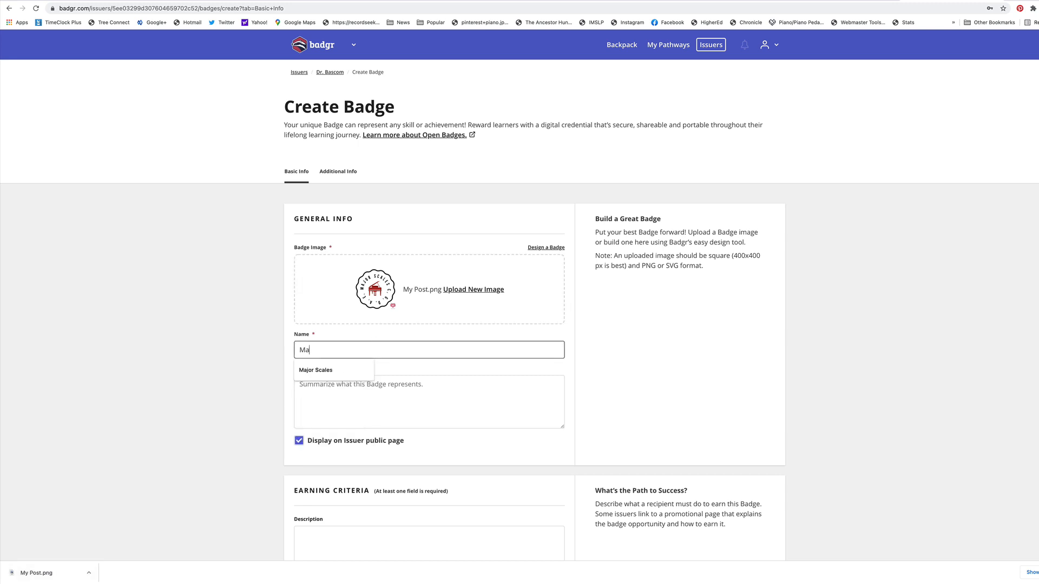
text(jor Scales Group 1)
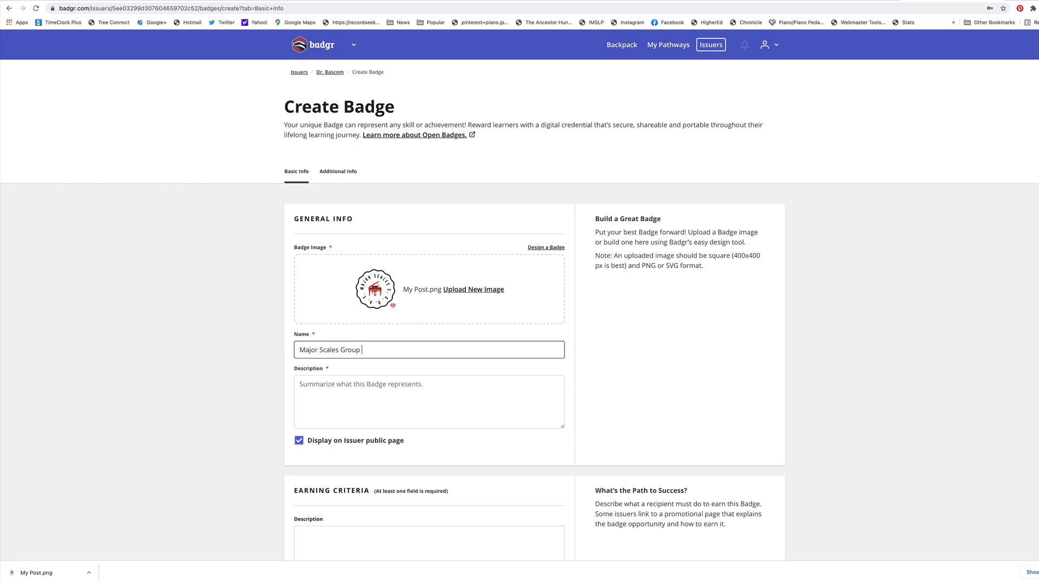
Describe the badge as "This achievement is for being able to competently play Major Scales, Group 1, C, G, D, A, E."
click(357, 396)
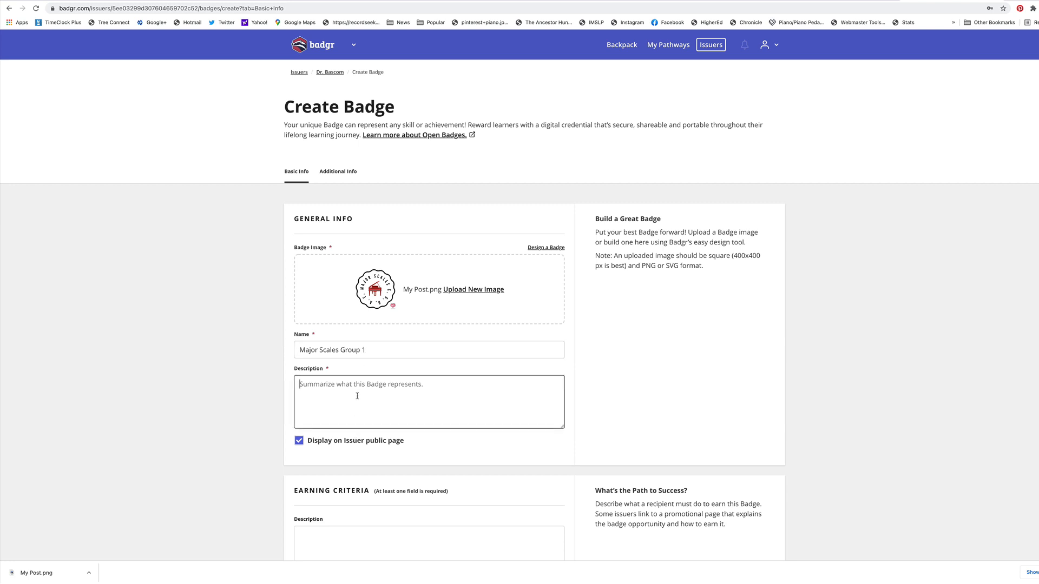
scroll(362, 471, down, 2)
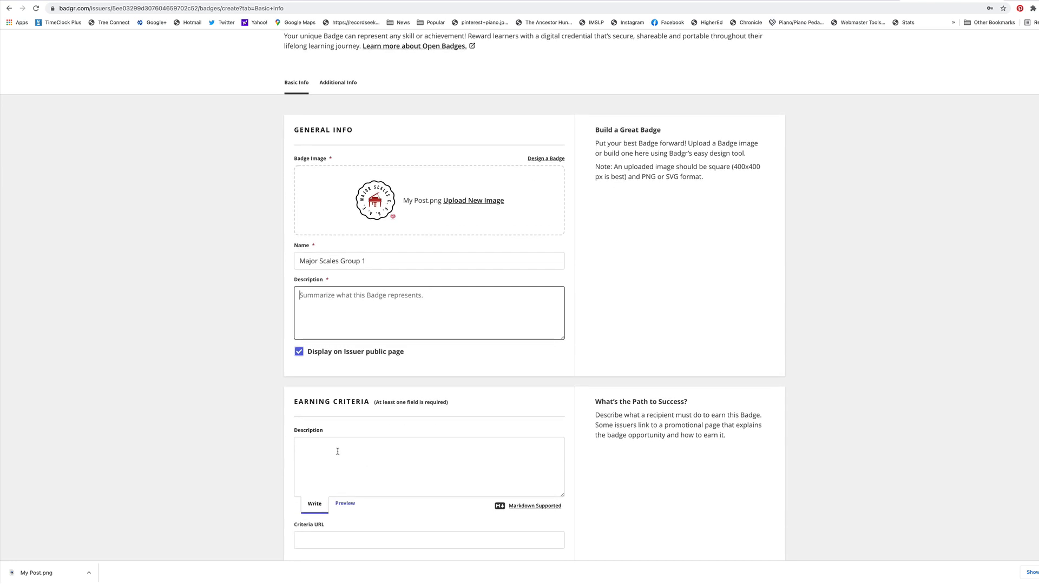
text(This achievement is for being able to competently play Major Scales)
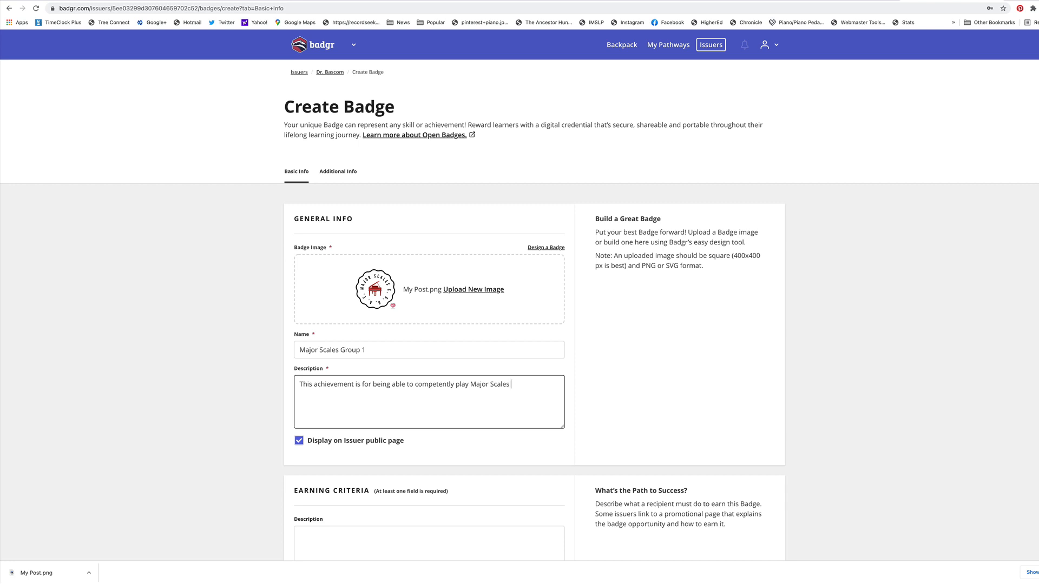
text(, Group 1, C, G, D, A, E.)
Set the earning criteria to "The student must competently play Major Scales Group 1, C, G, D, A, E for the instructor using the correct fingering."
scroll(370, 413, down, 3)
click(370, 412)
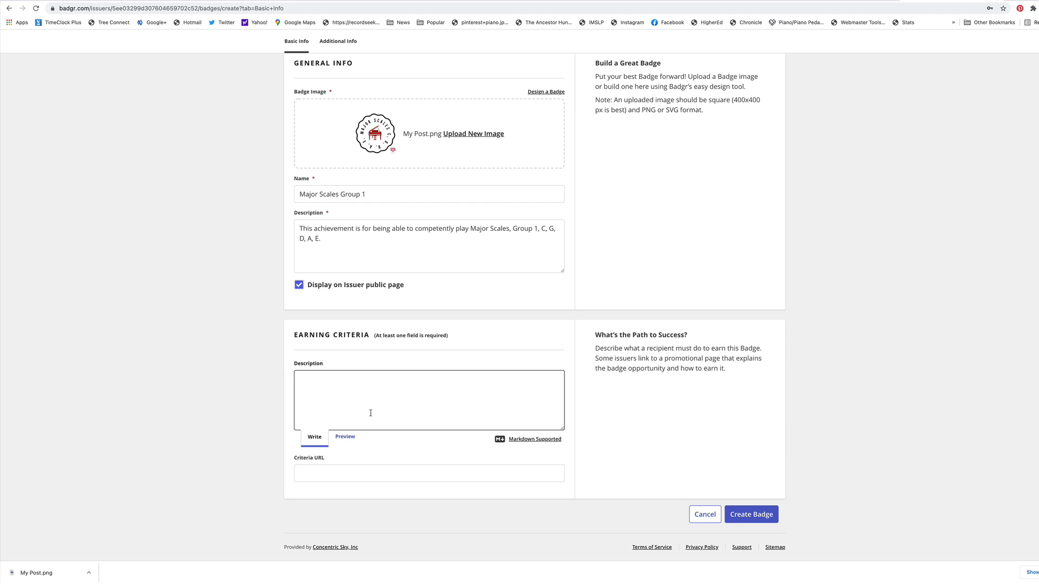
text(The student must competently play Major Scales Group 1, C, G, D, A, E for the instructor using the correct fingering.)
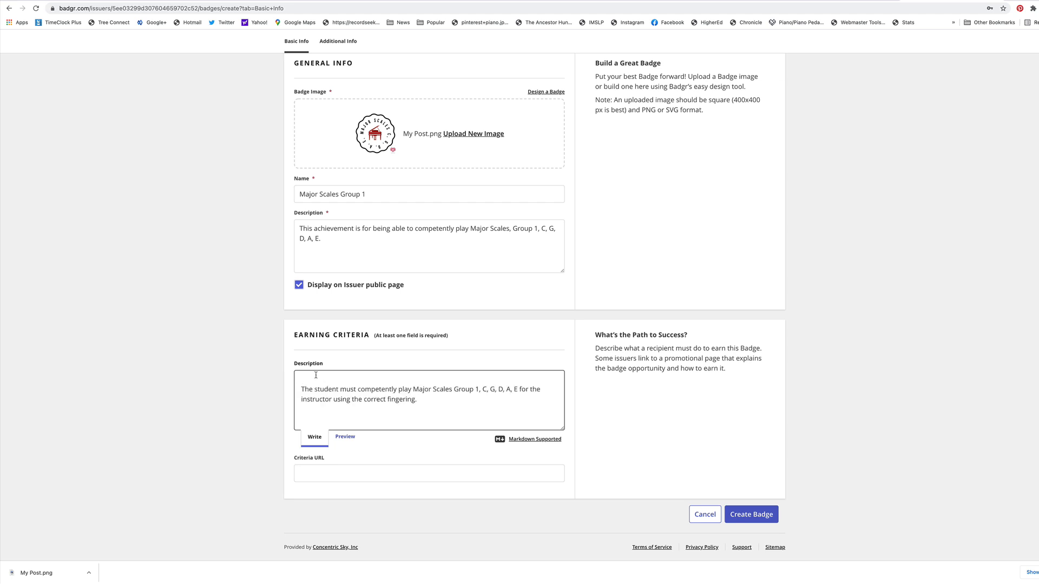
key(BackSpace)
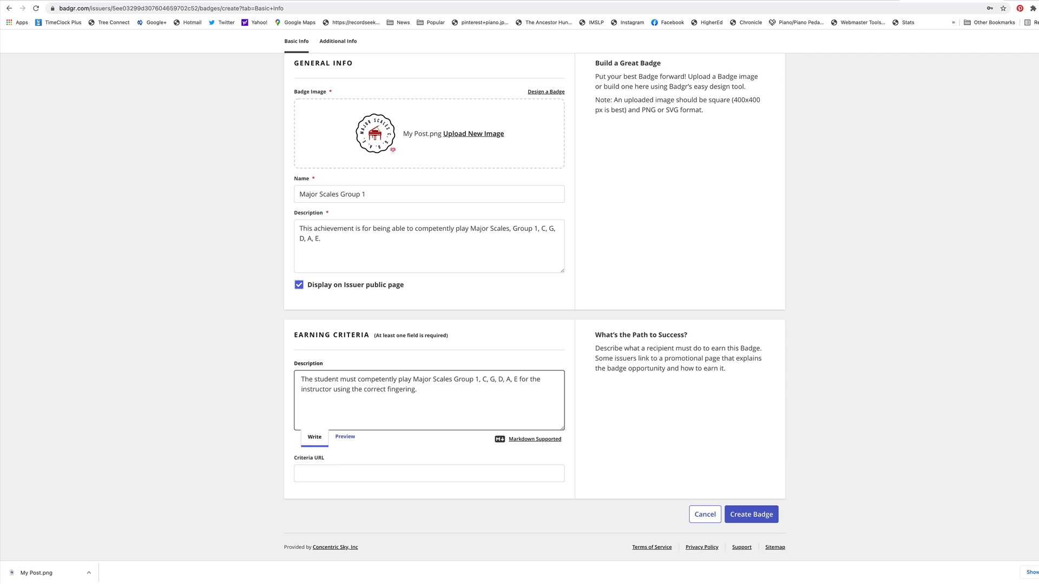
Add the tags "Class Piano" and "Fresno City College" to the badge's additional info and create the badge
scroll(565, 413, up, 3)
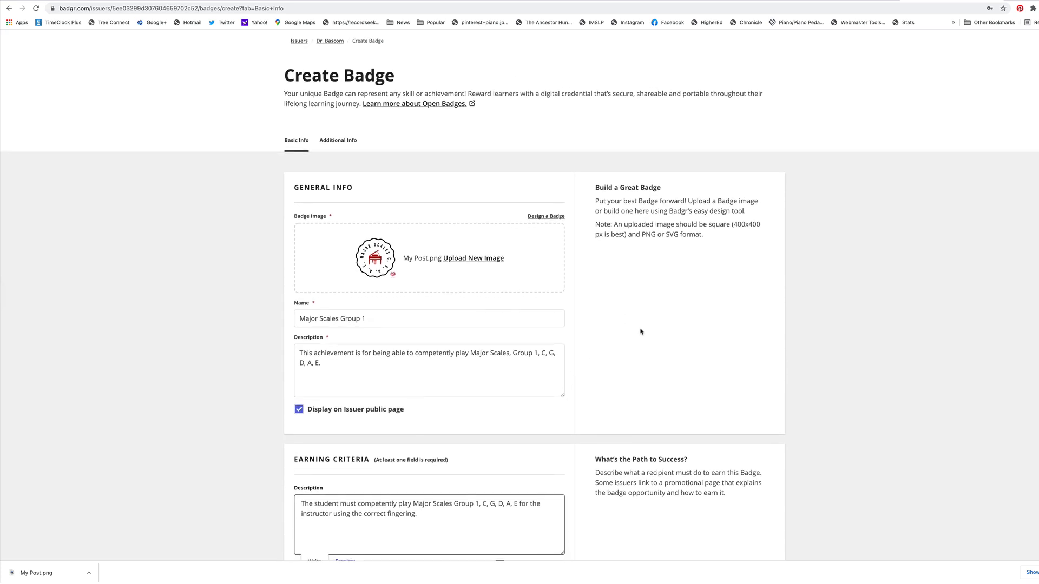
click(330, 172)
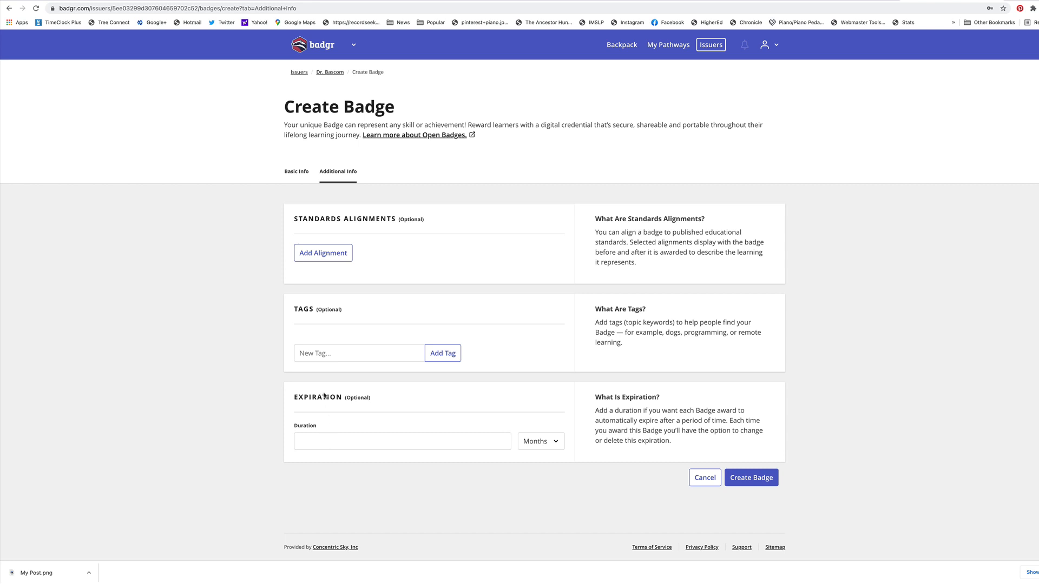
click(317, 352)
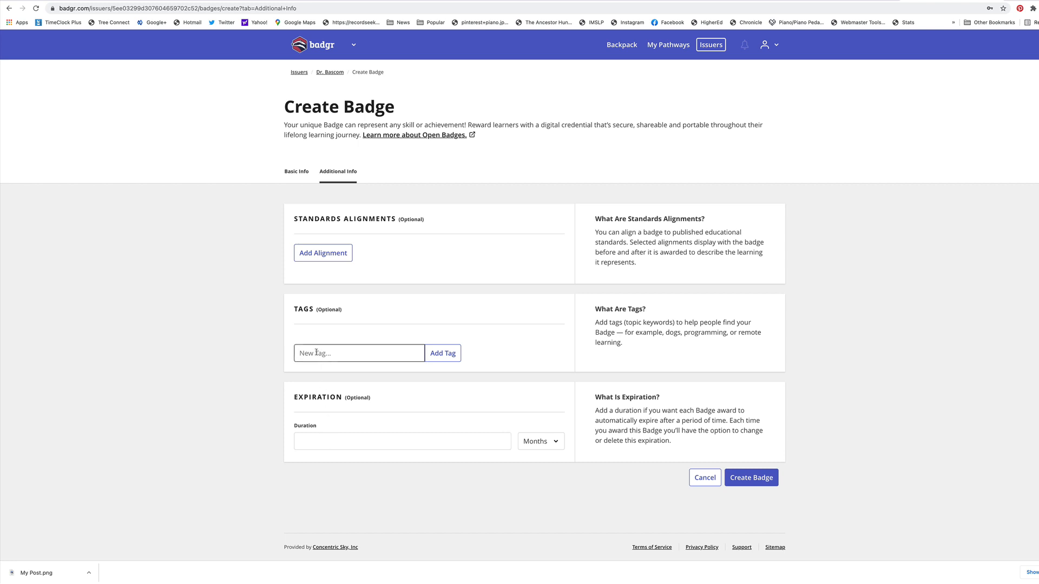
text(Class Piano)
click(435, 354)
click(366, 378)
text(F)
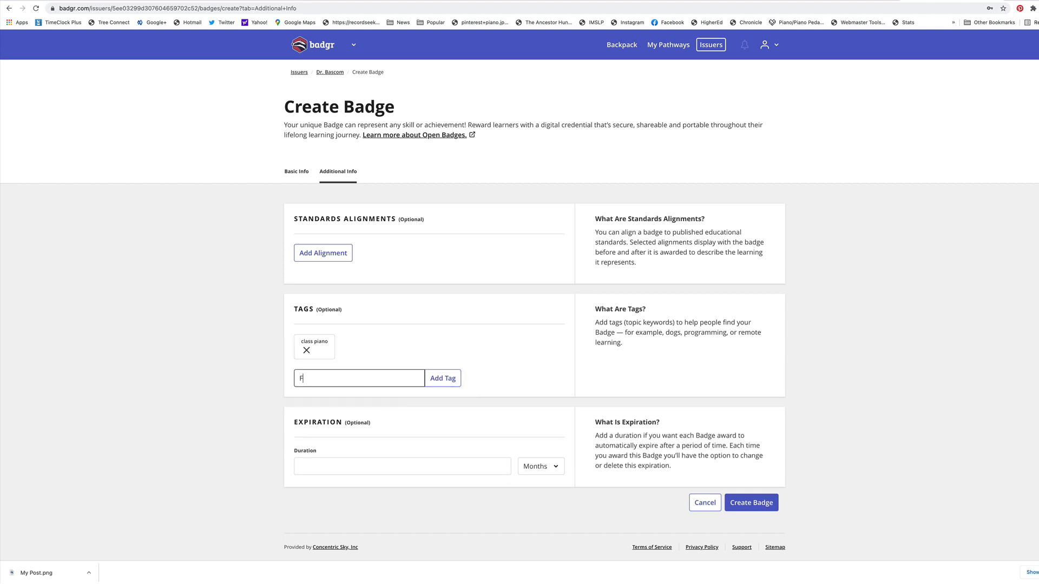
text(resno City College)
click(449, 383)
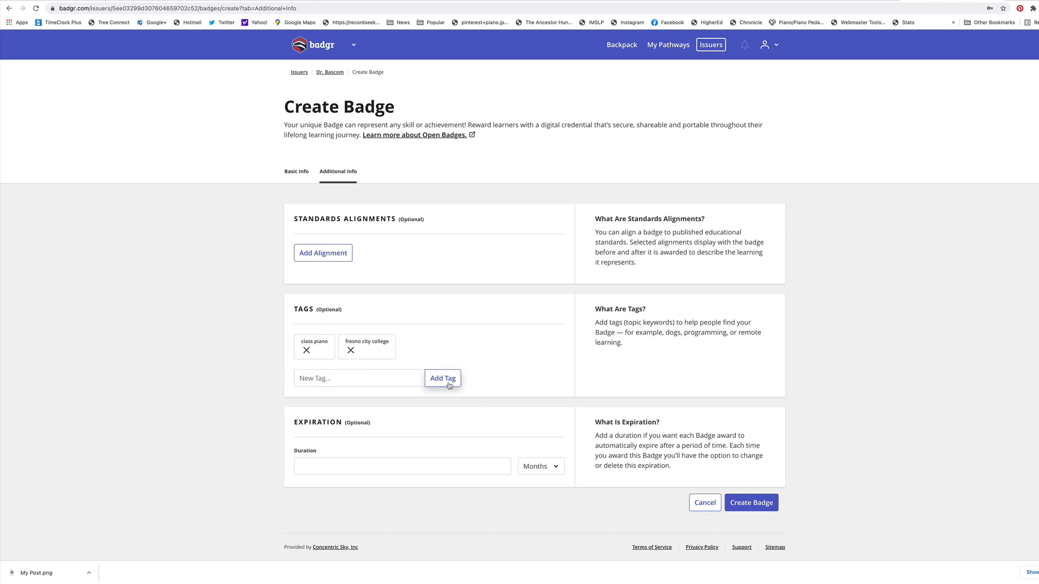
click(749, 503)
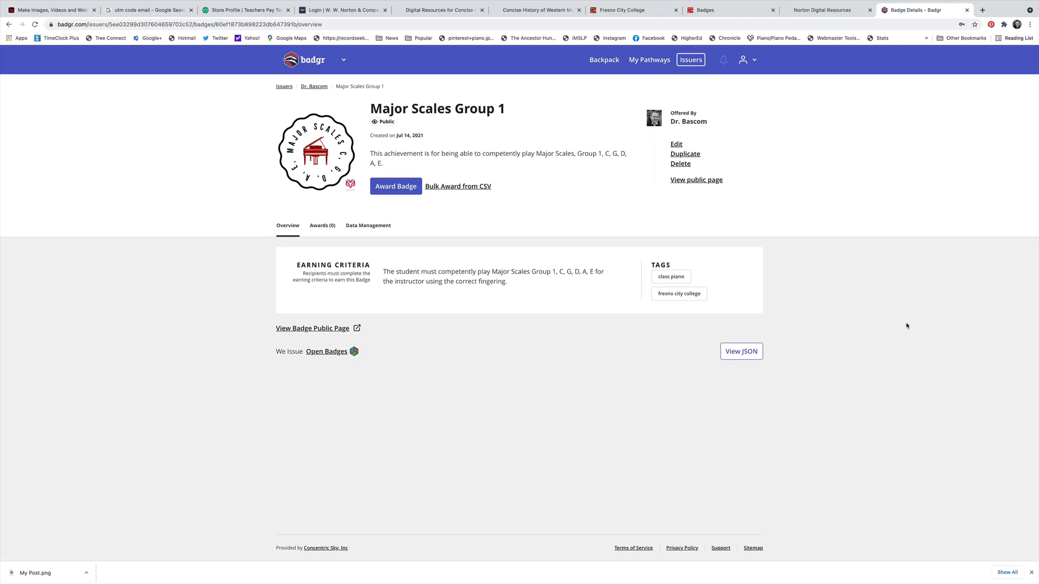
Switch to the Canvas course's Badges page and assign the Major Scales Group 1 badge to the Badgr Test module
click(714, 14)
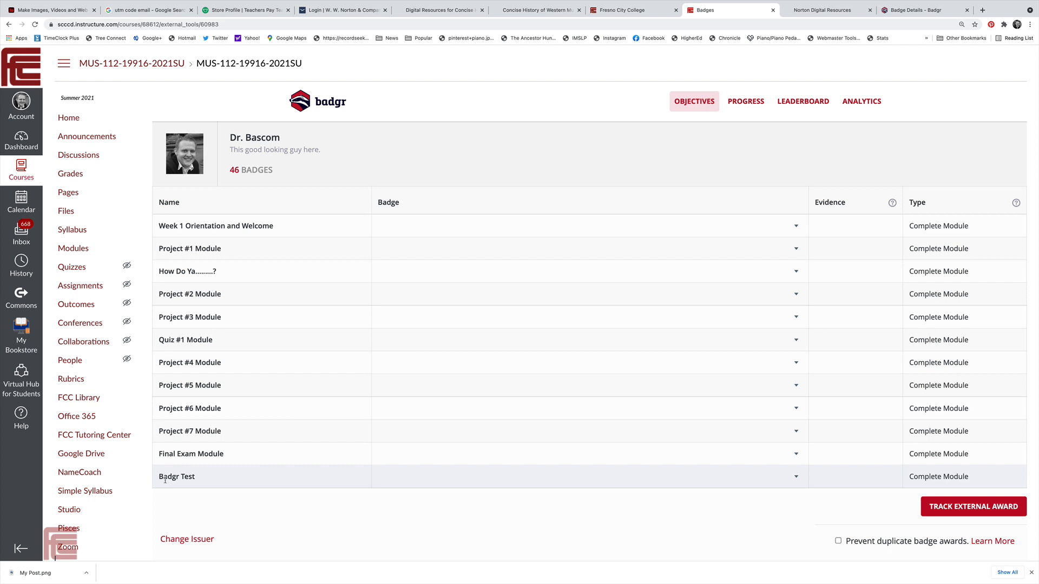
click(795, 478)
scroll(732, 381, down, 10)
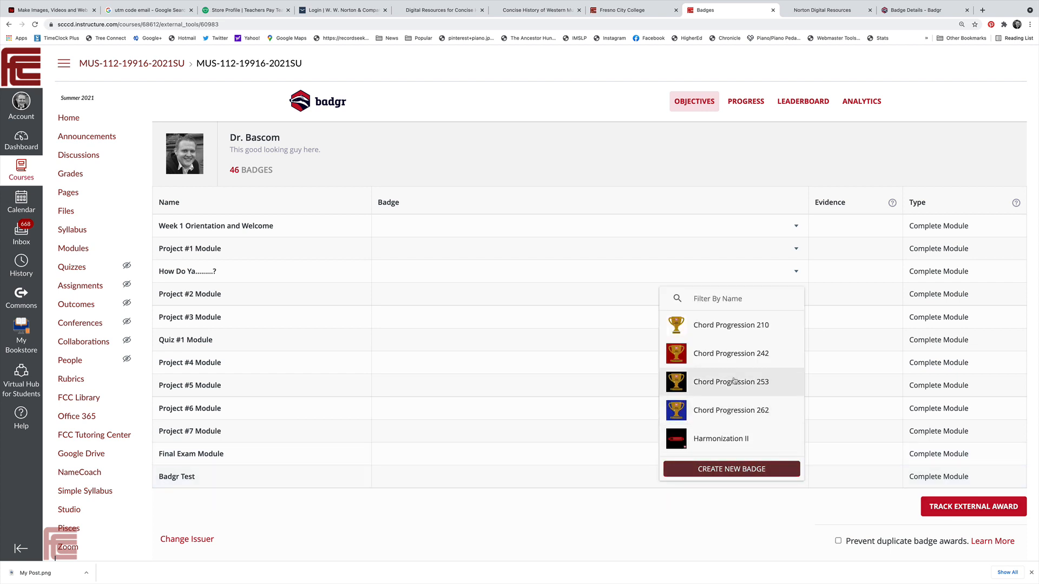
scroll(734, 381, down, 10)
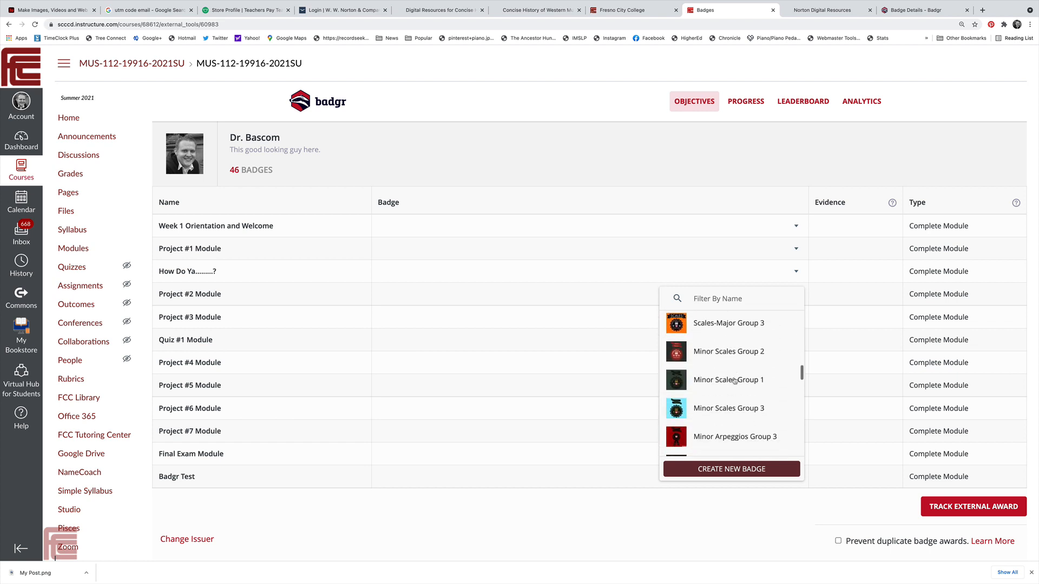
scroll(734, 381, down, 2)
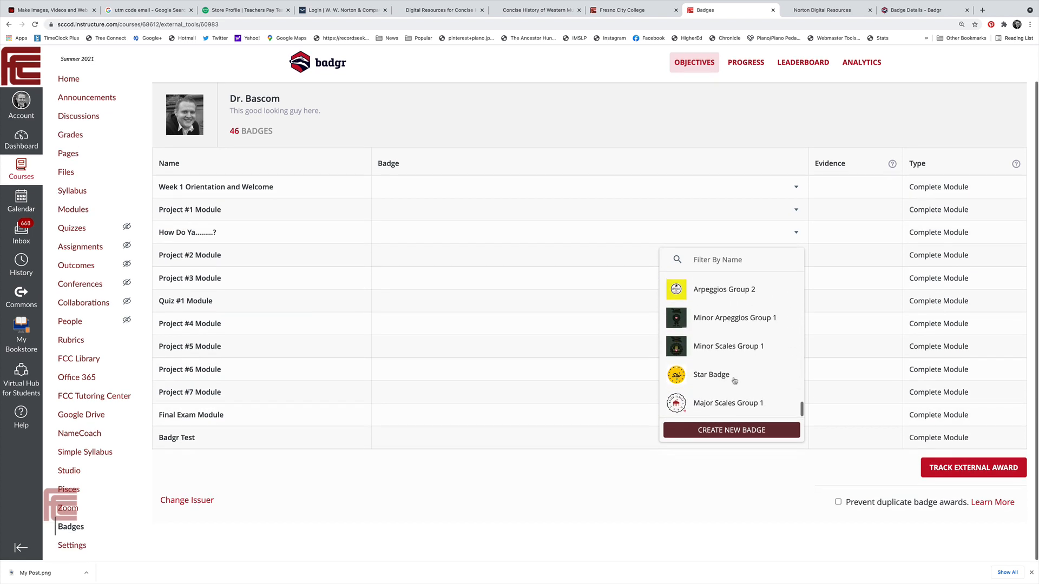
click(715, 410)
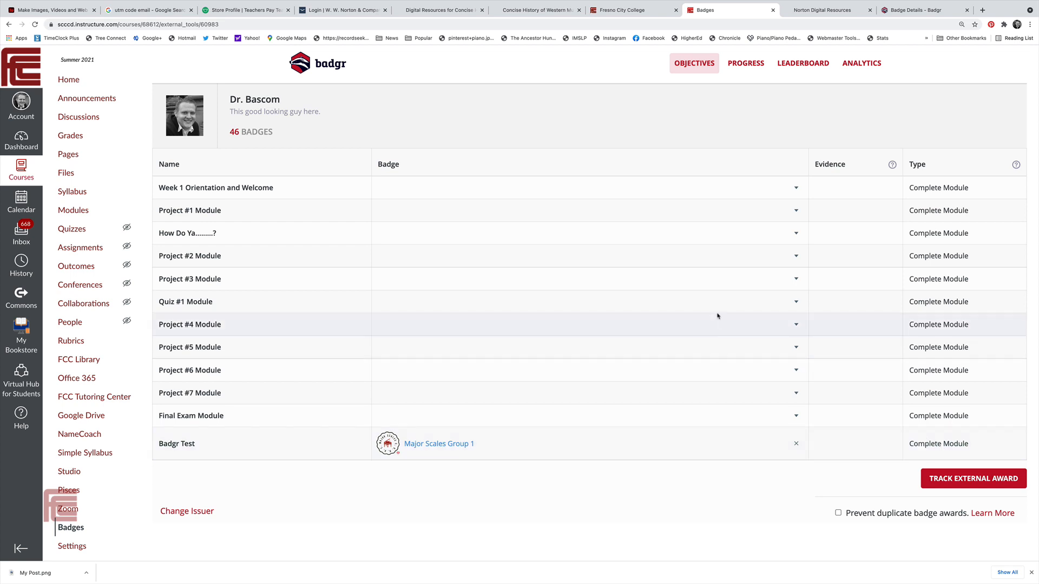
Review the course's badge progress for each student and the badge leaderboard
scroll(716, 312, up, 2)
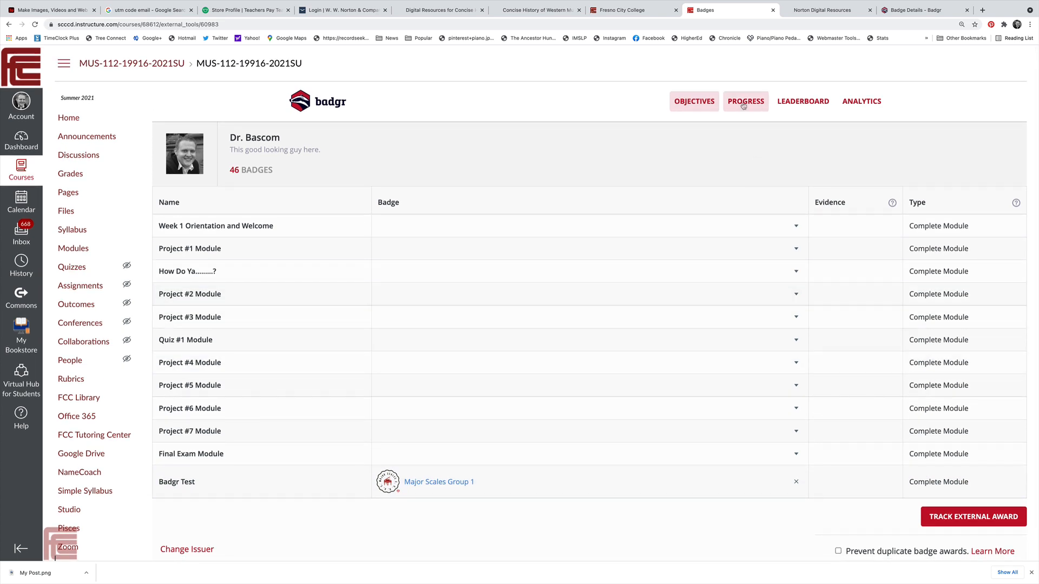
click(743, 102)
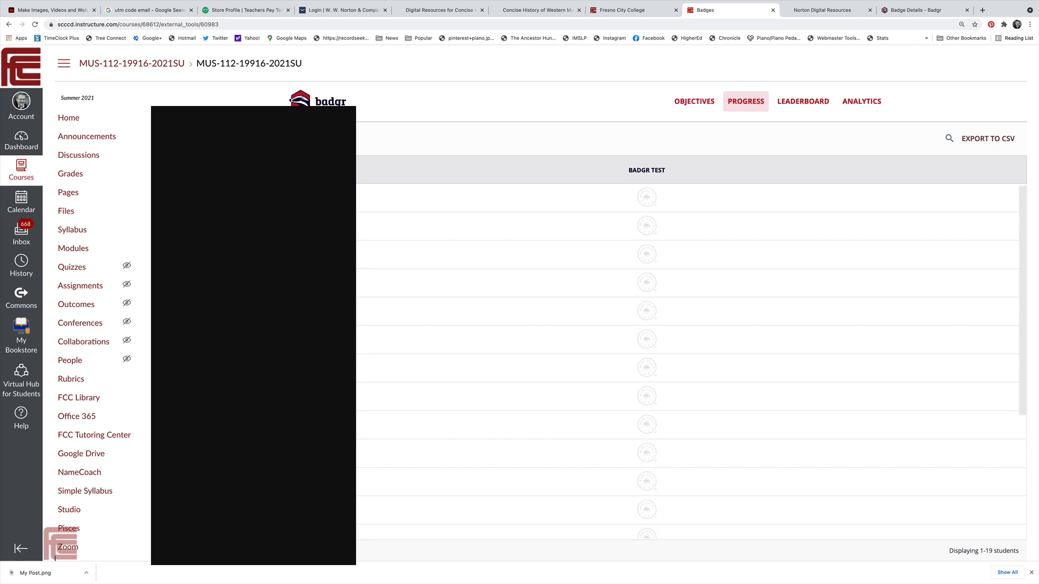
click(800, 104)
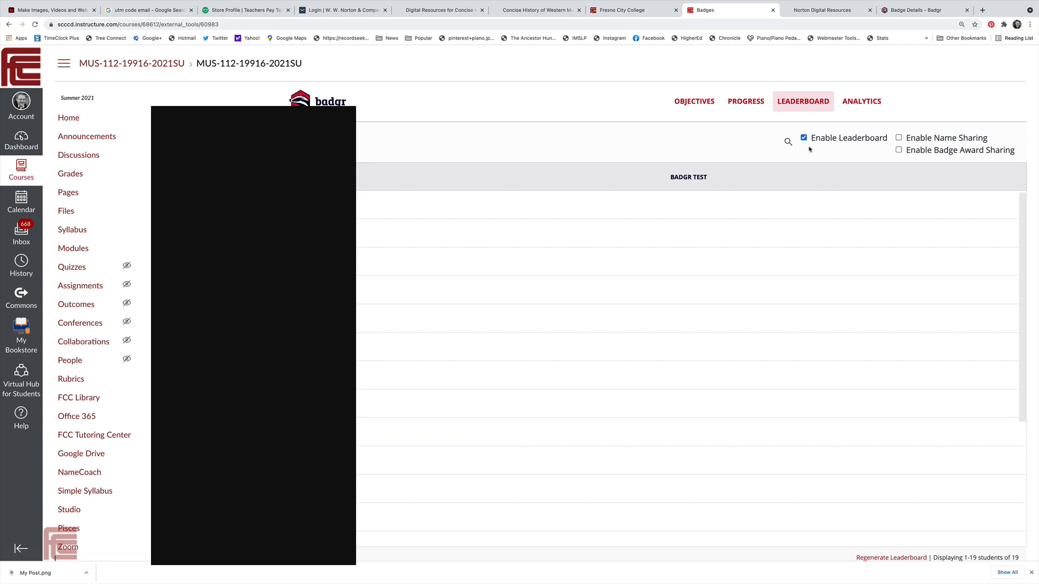
Examine the student rows of the Badgr Test leaderboard and revisit the course's badge objectives and progress
click(787, 141)
scroll(692, 346, down, 3)
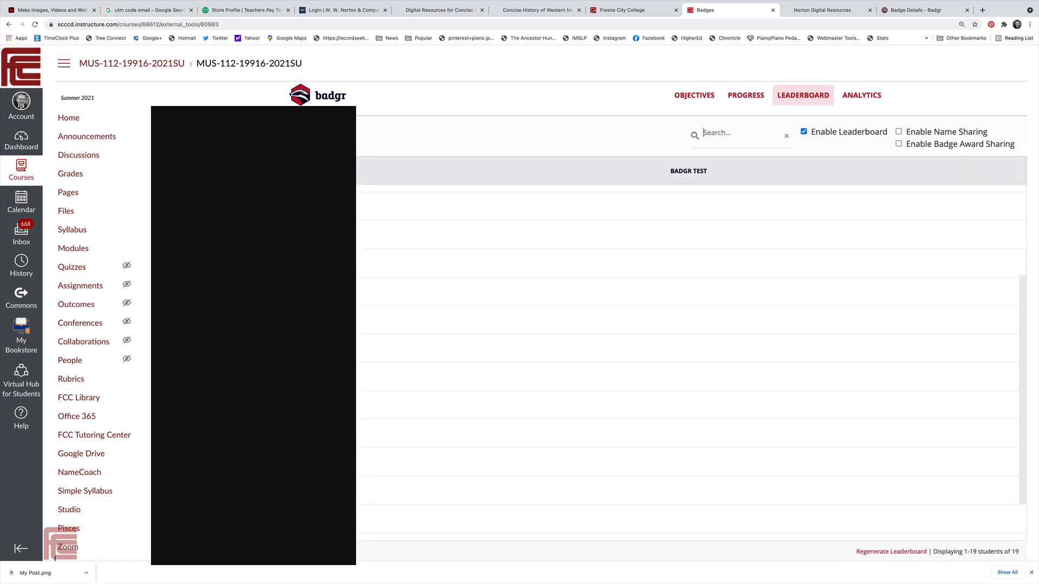
scroll(691, 346, down, 3)
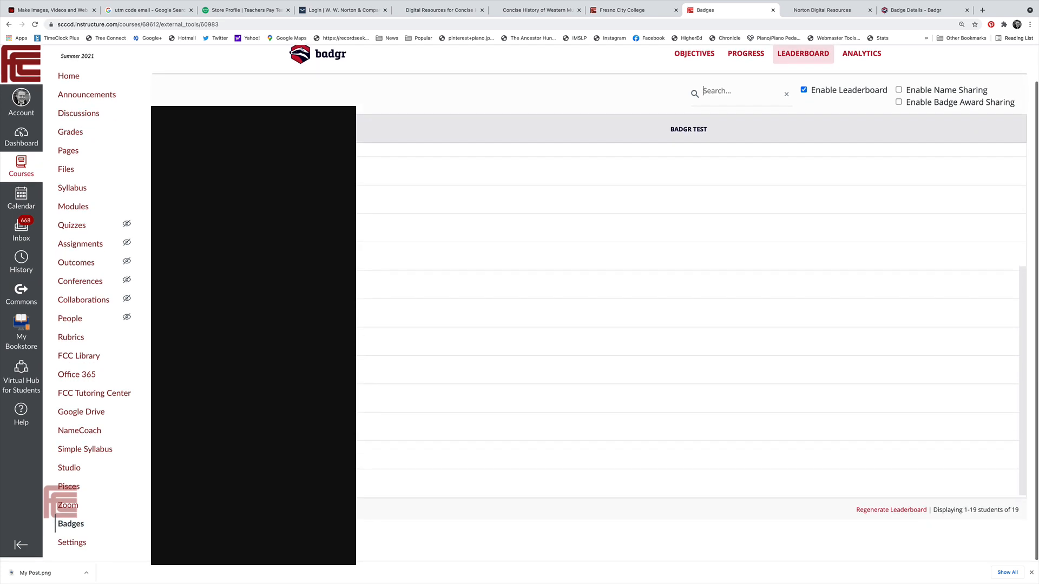
scroll(691, 347, up, 5)
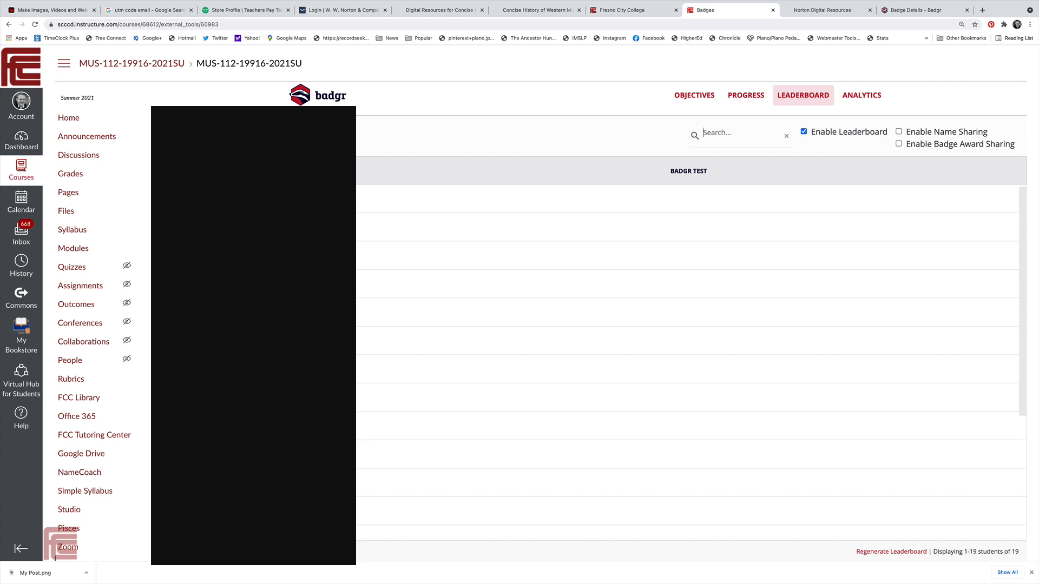
scroll(595, 303, down, 2)
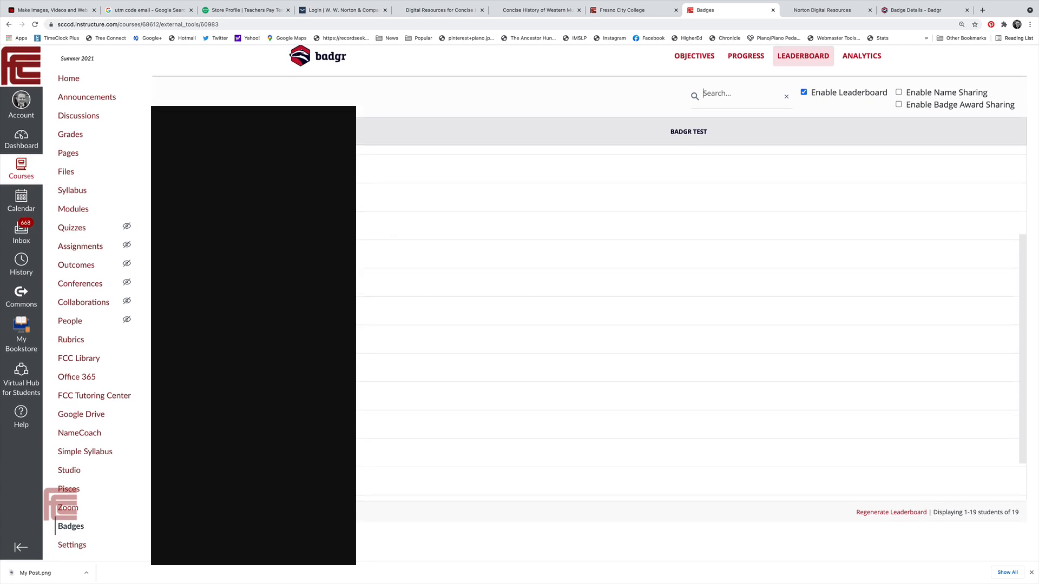
scroll(589, 324, down, 2)
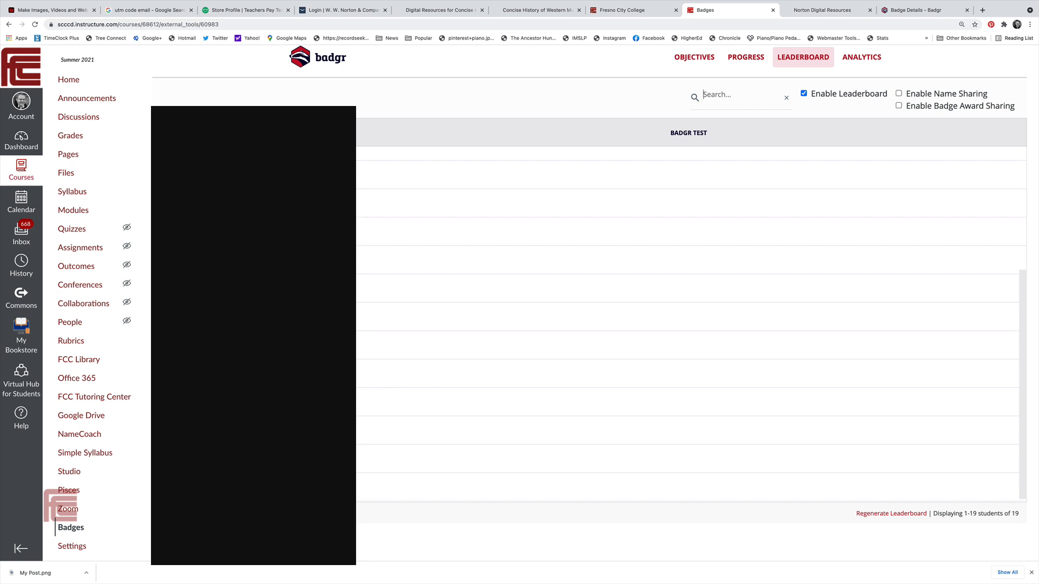
scroll(688, 325, down, 2)
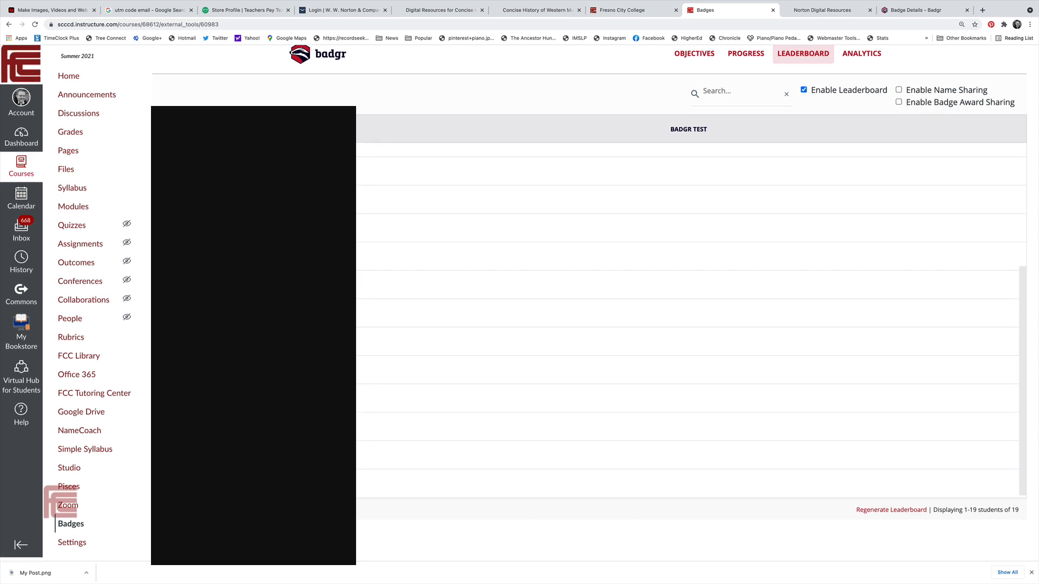
scroll(688, 324, up, 4)
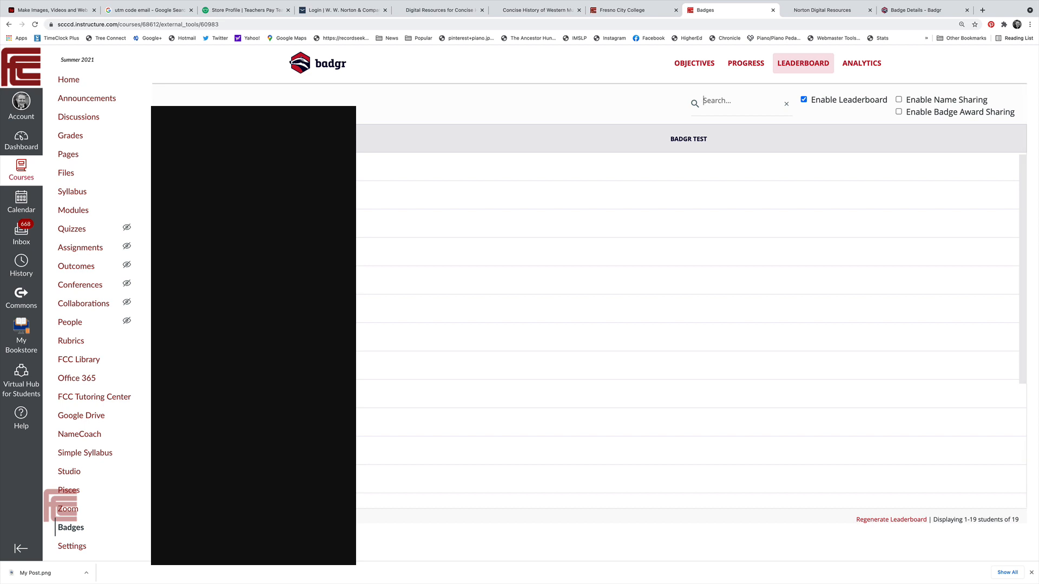
scroll(688, 324, down, 3)
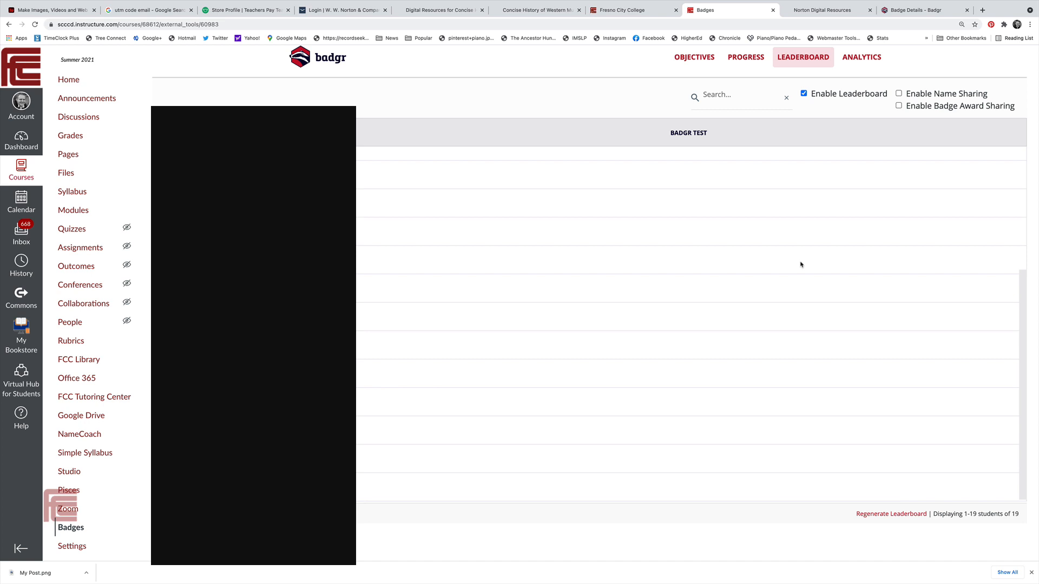
scroll(776, 369, up, 2)
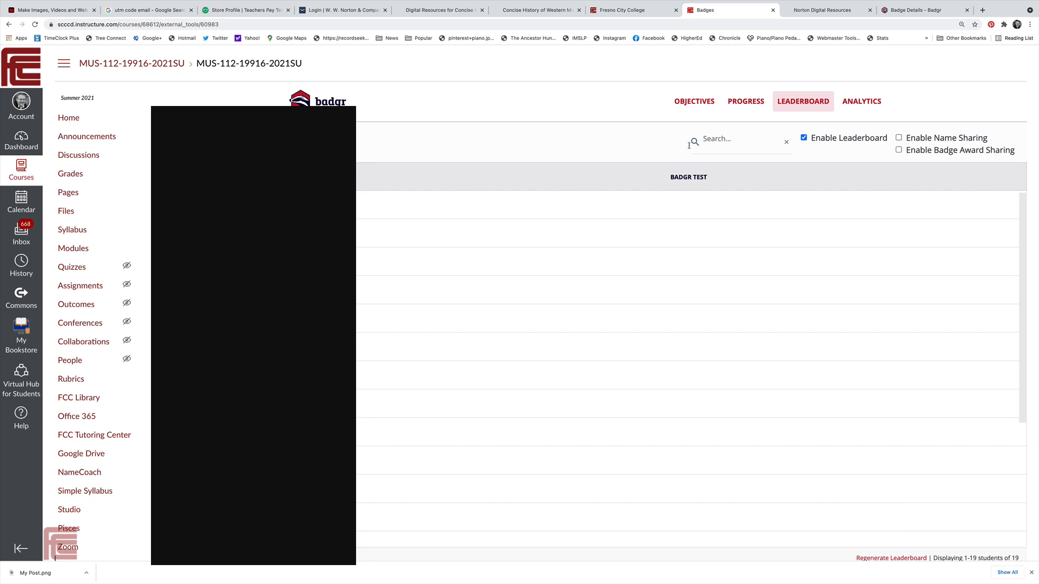
click(693, 108)
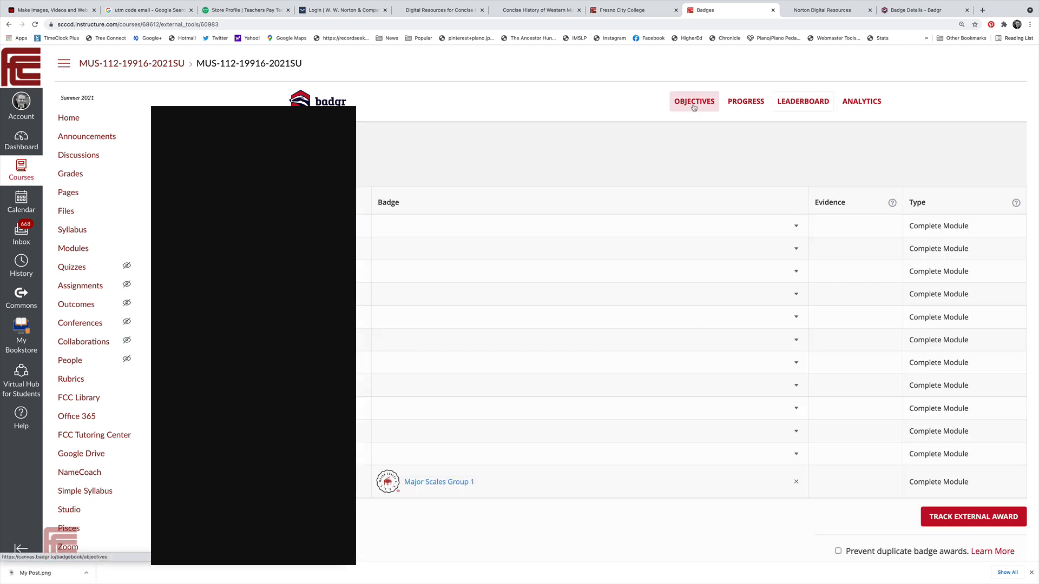
click(741, 104)
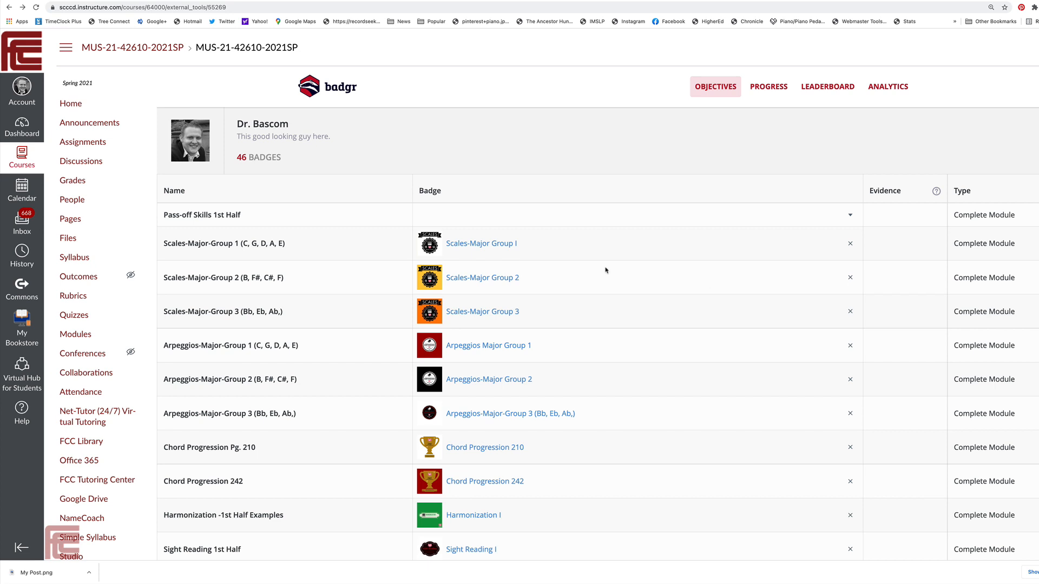
scroll(606, 270, down, 5)
scroll(606, 270, down, 8)
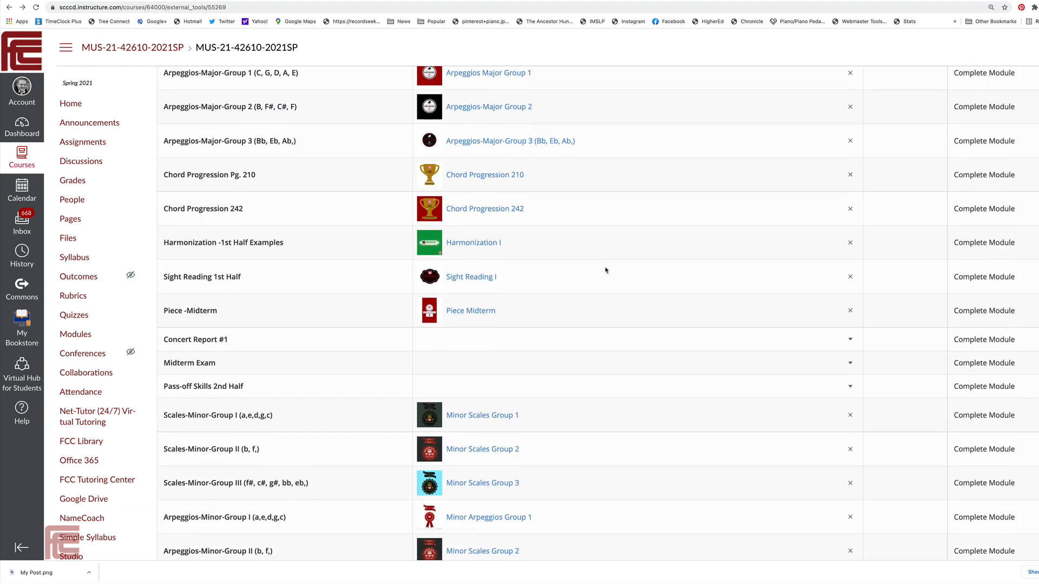
scroll(606, 270, down, 2)
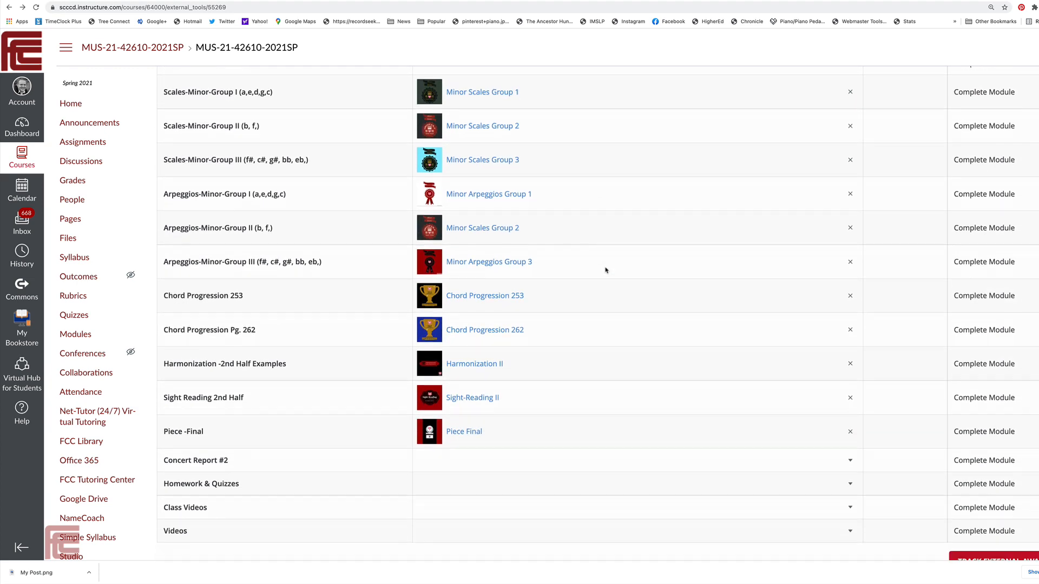
scroll(606, 270, up, 15)
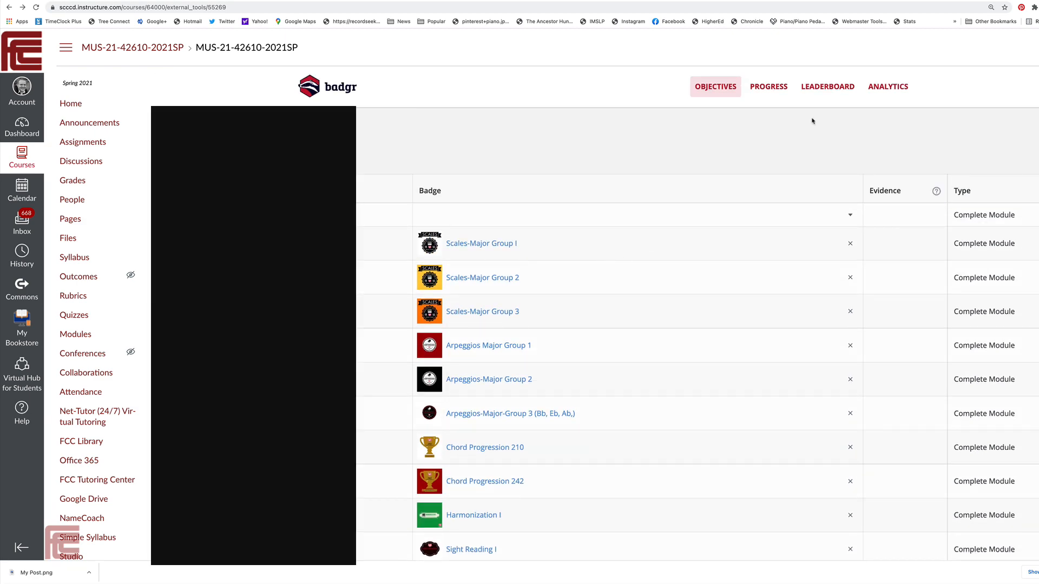
click(772, 90)
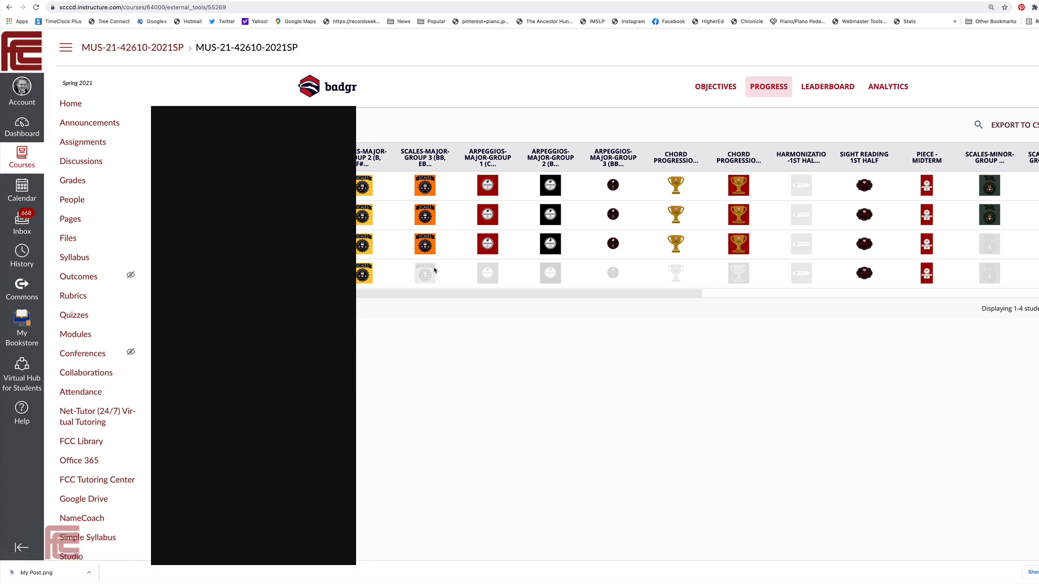
scroll(431, 275, right, 10)
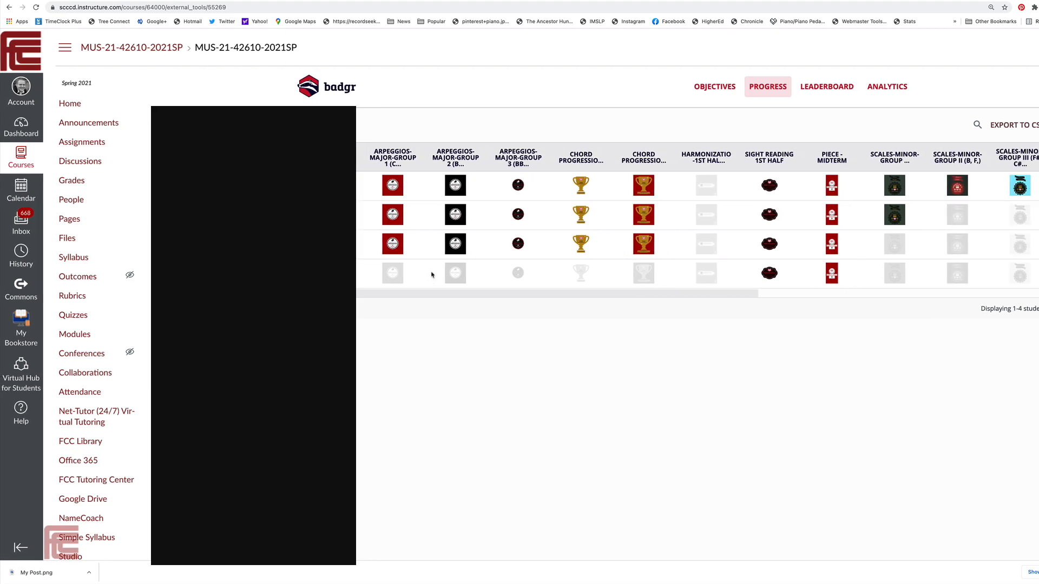
scroll(431, 274, right, 10)
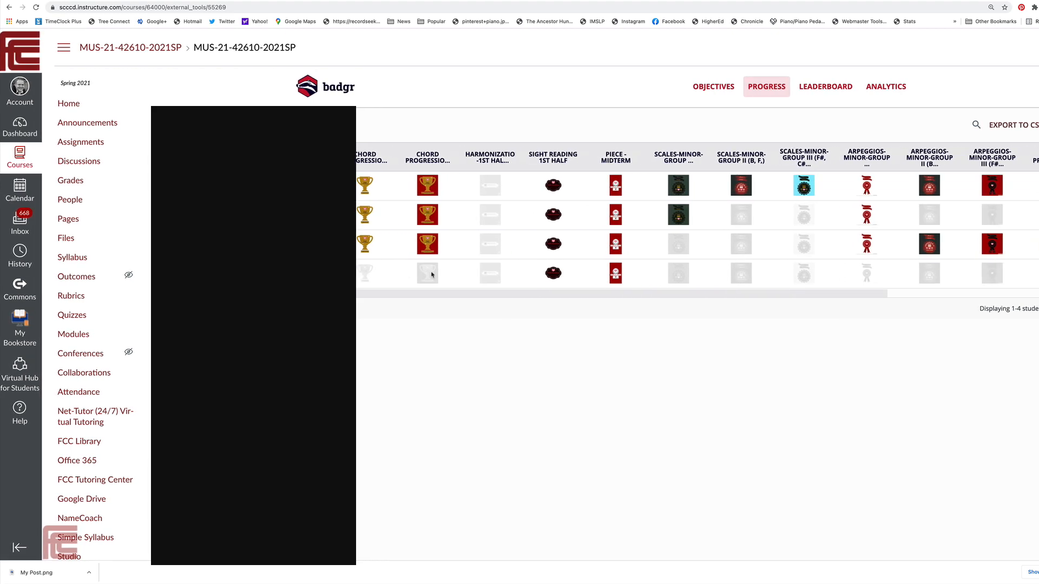
scroll(431, 274, right, 6)
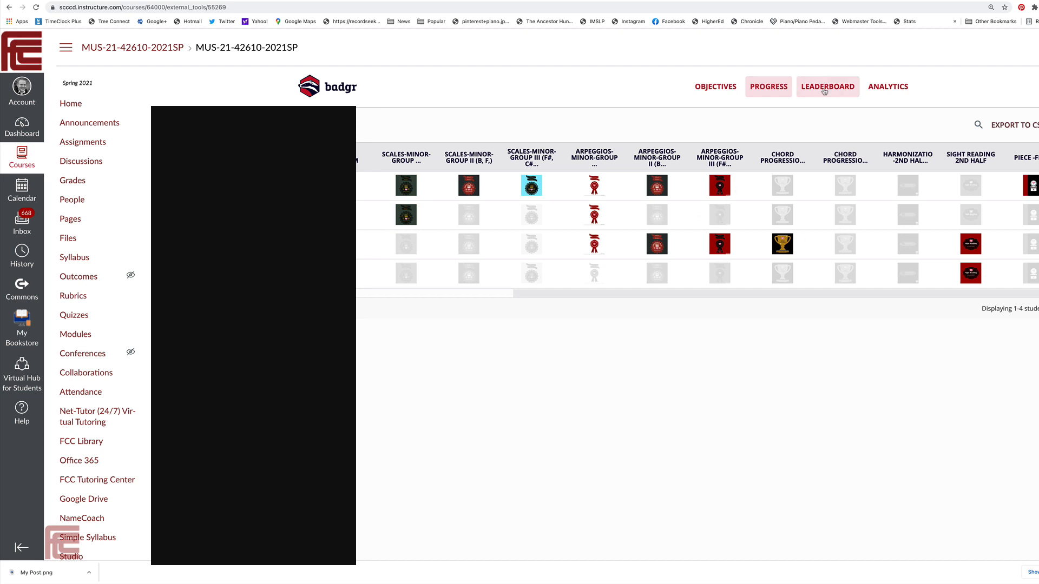
click(822, 88)
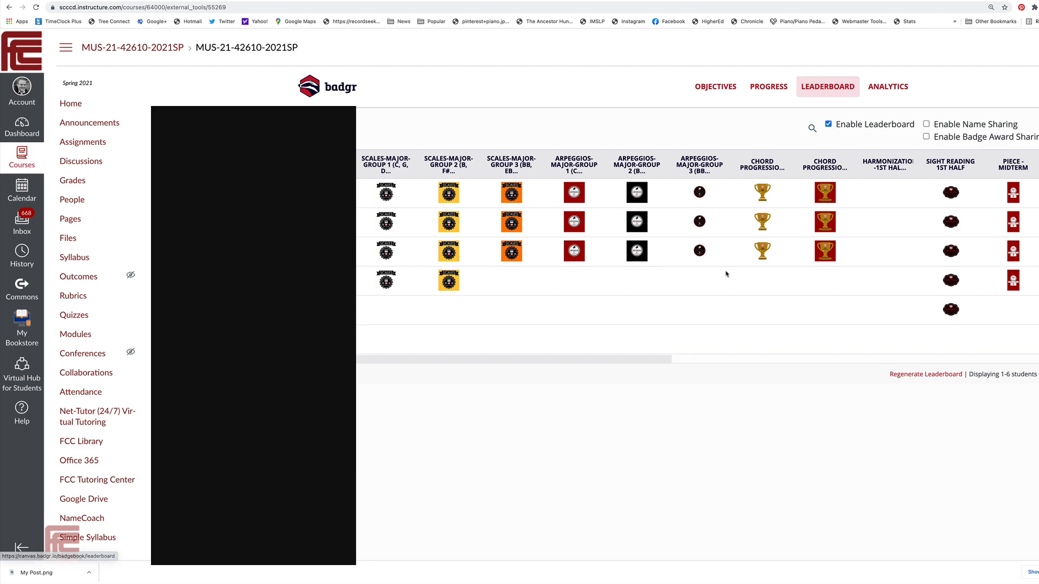
scroll(725, 274, right, 5)
scroll(728, 275, right, 7)
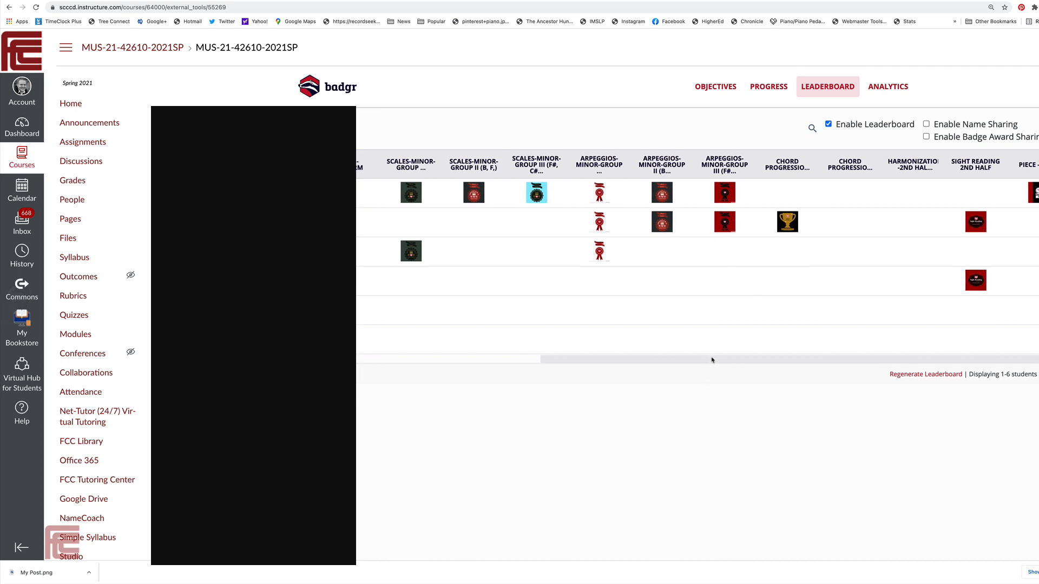
drag(712, 358, 330, 327)
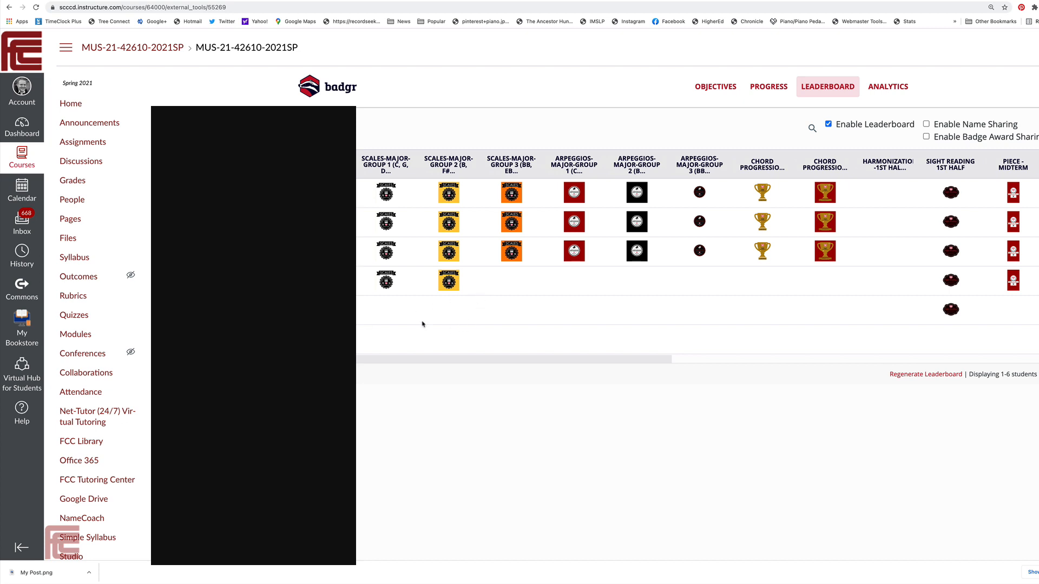
scroll(413, 309, right, 5)
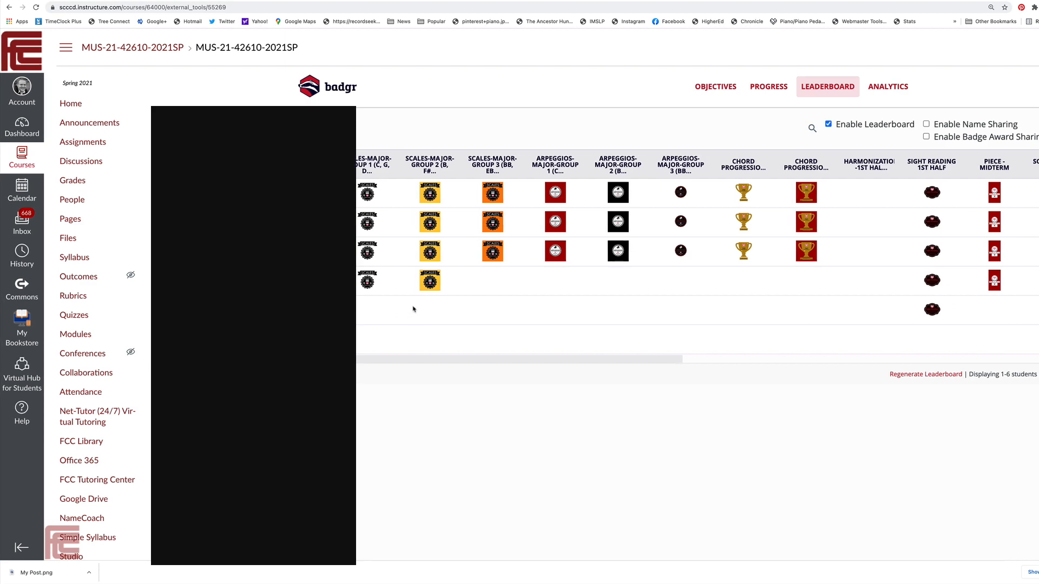
scroll(413, 309, right, 10)
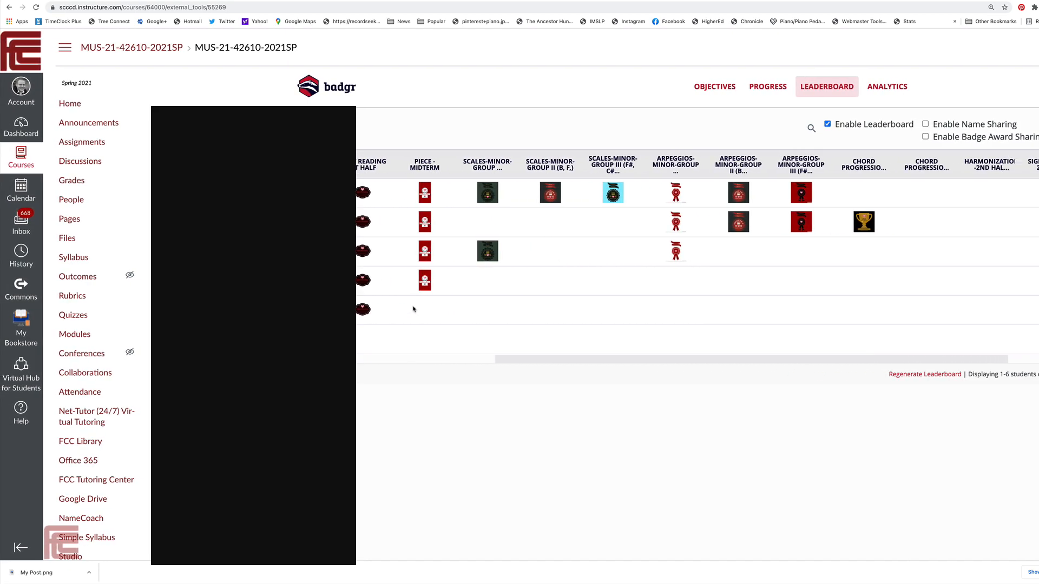